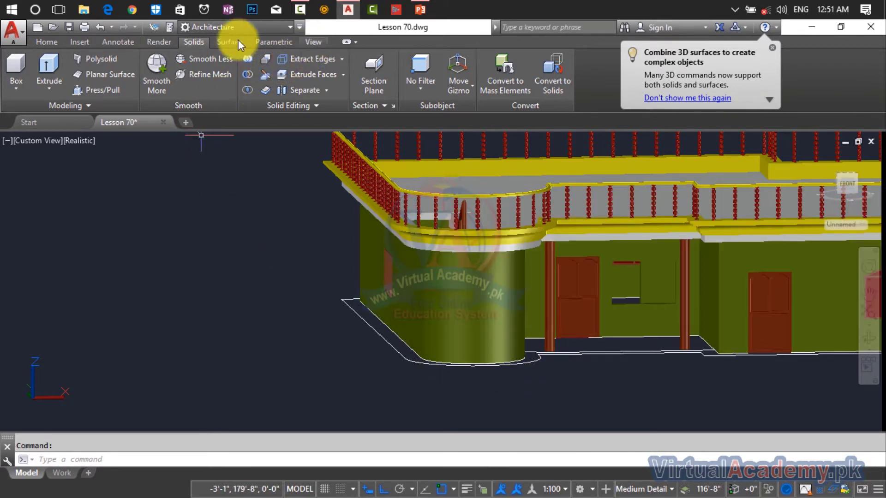
- Turn off the Windows layer and the current Walls layer
left_click(47, 42)
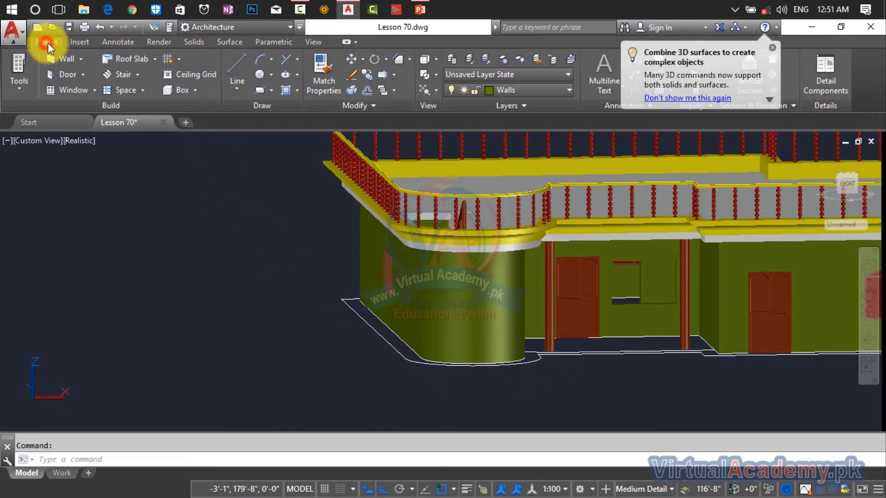
left_click(500, 94)
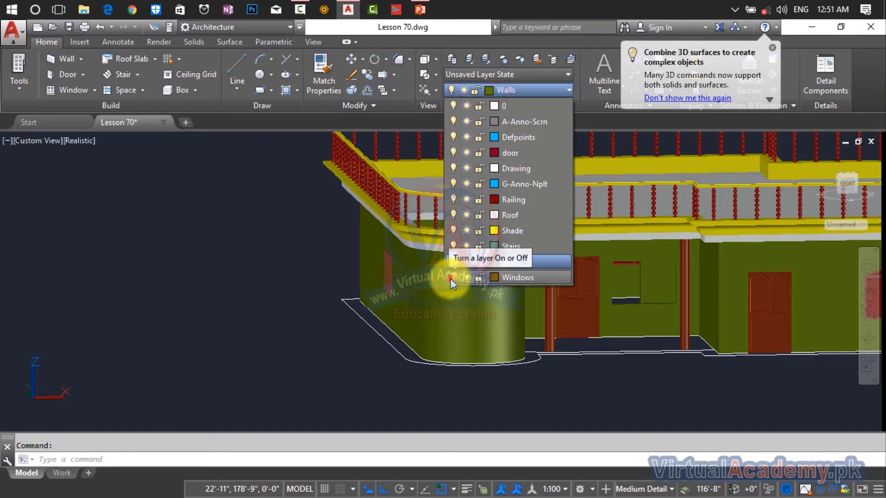
left_click(451, 278)
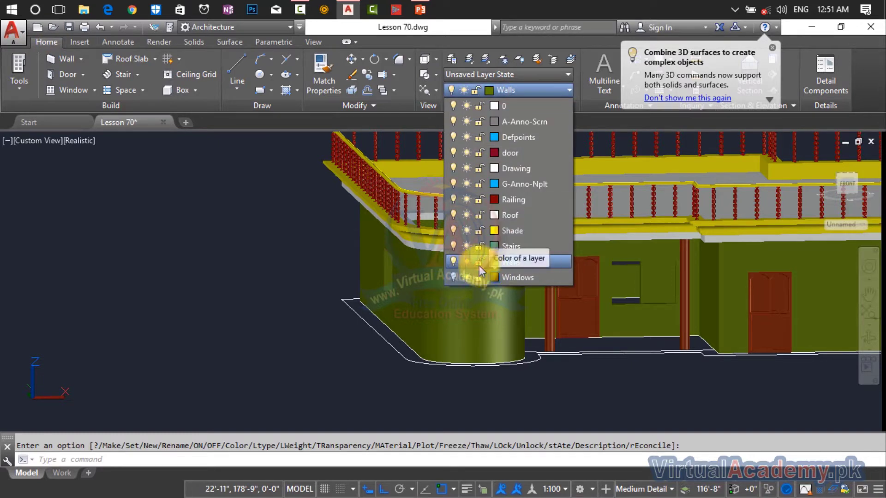
left_click(453, 261)
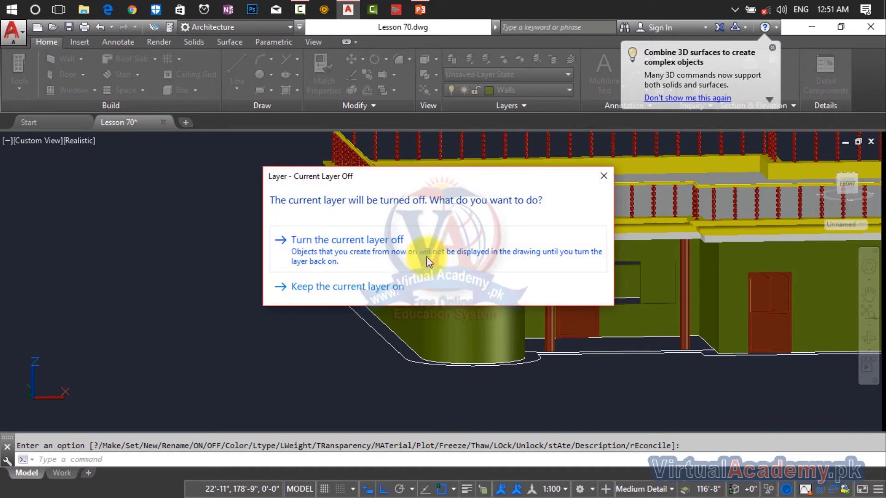
left_click(432, 249)
- Turn off the Stairs, Shade, Roof, Railing and door layers so only the floor plan linework remains
left_click(484, 93)
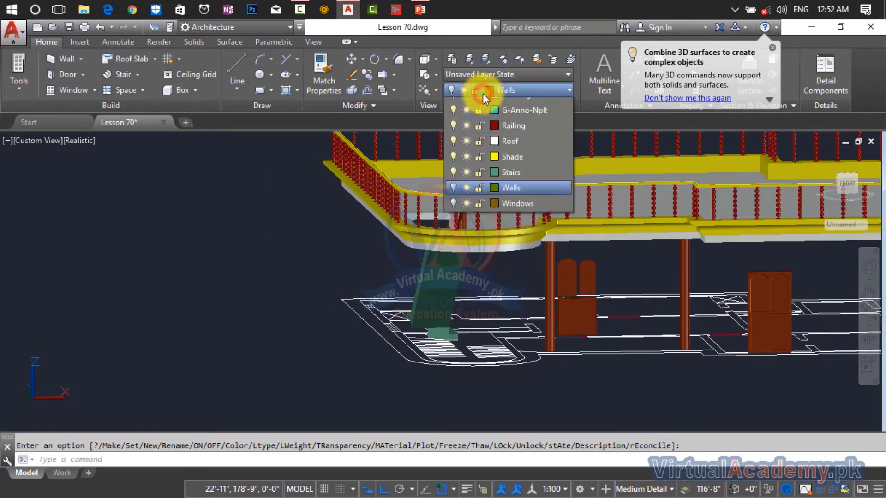
left_click(450, 246)
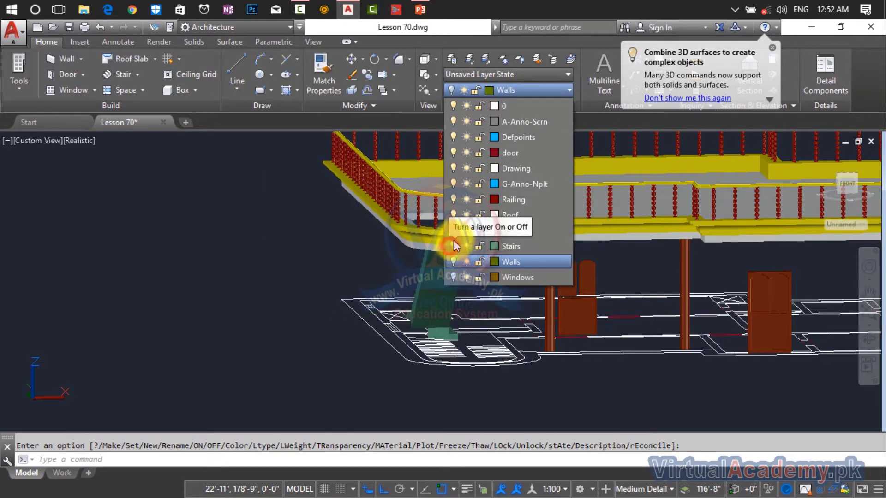
left_click(454, 231)
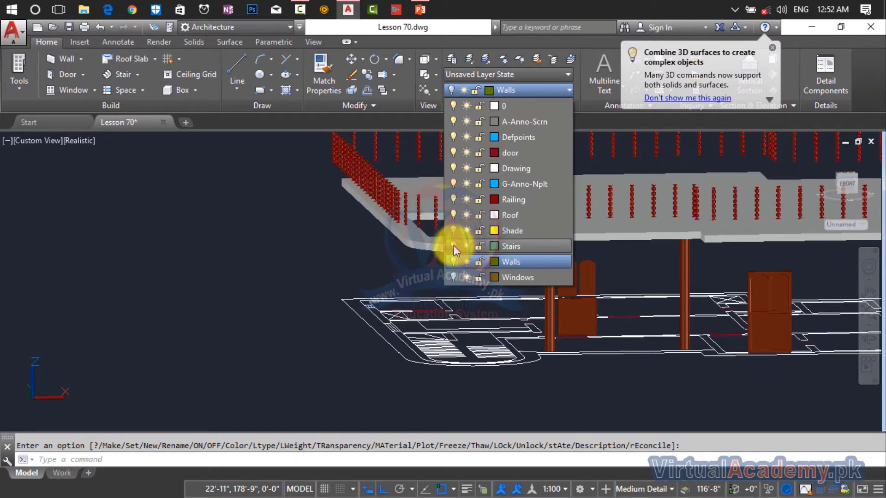
left_click(454, 213)
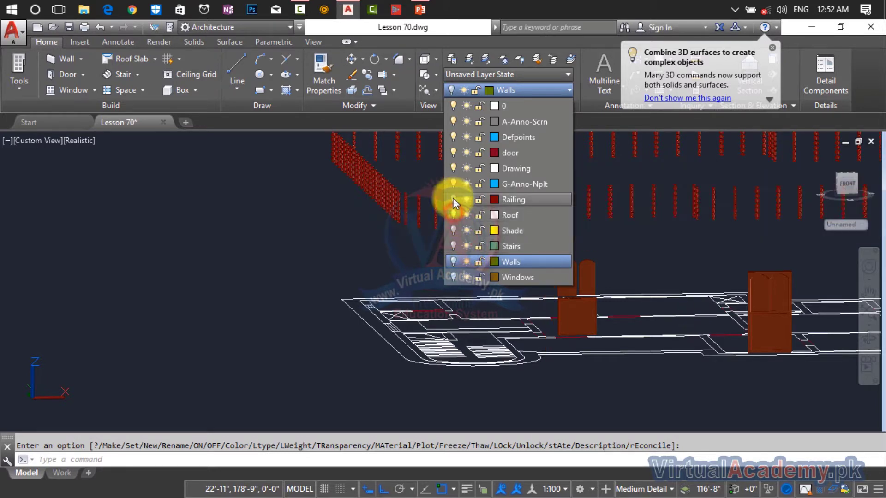
left_click(453, 199)
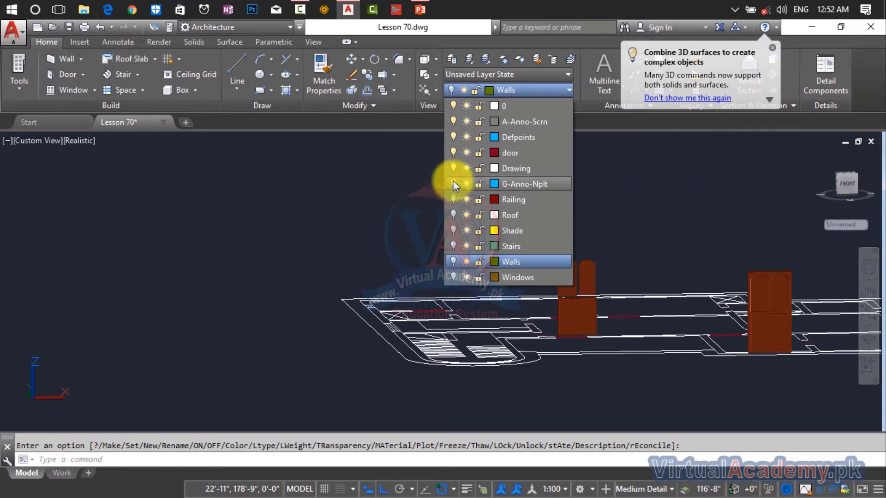
left_click(453, 153)
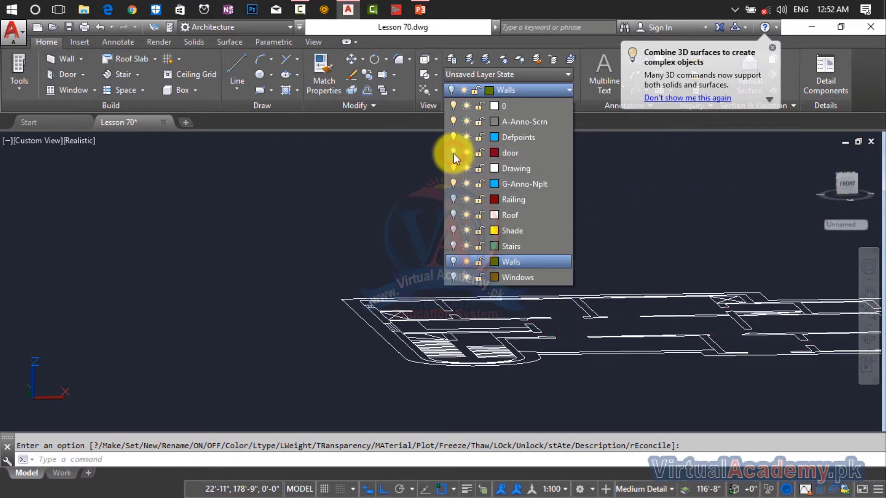
left_click(599, 386)
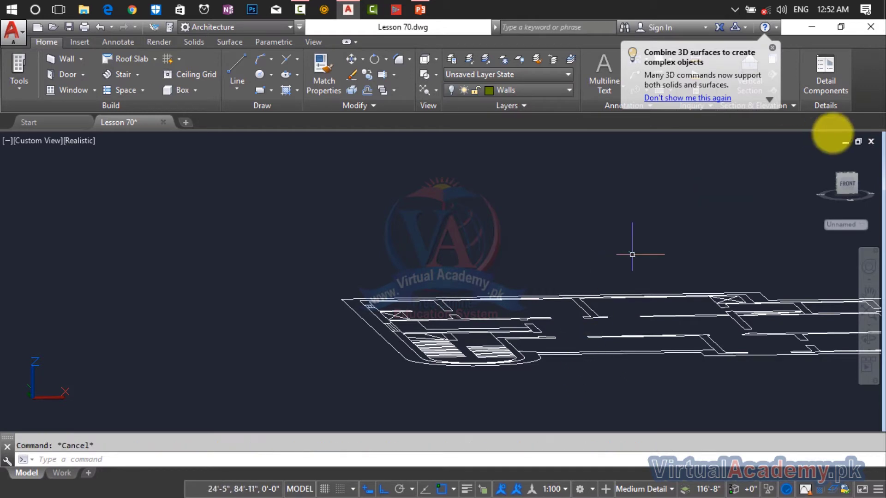
- Show the floor plan in a south-west isometric view with the 2D Wireframe visual style
left_click(821, 158)
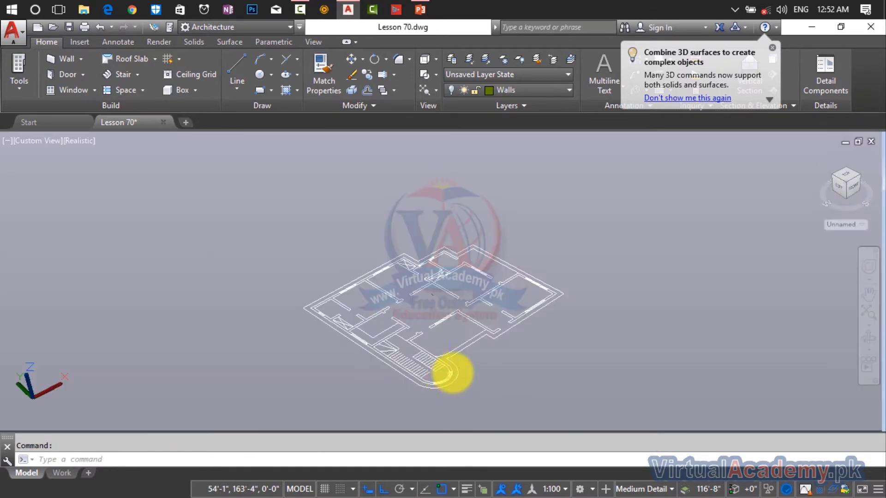
middle_click_drag(453, 373, 526, 259)
scroll(518, 295, "up", 2)
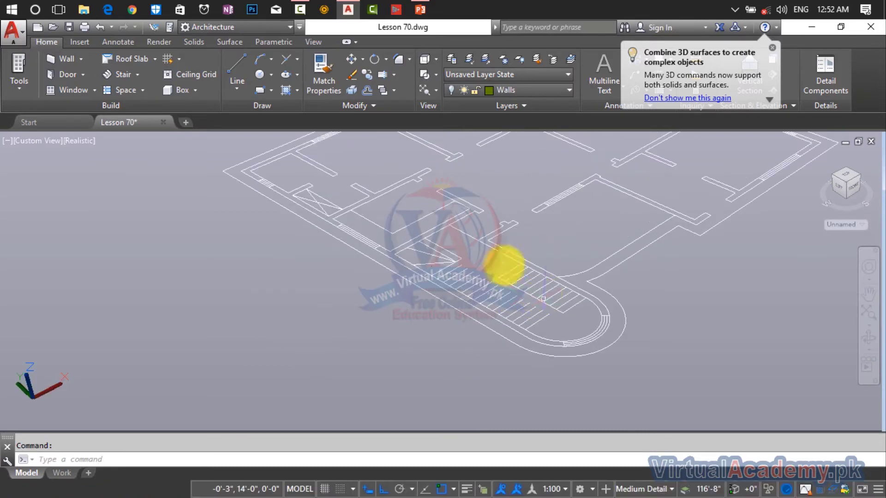
left_click(76, 148)
left_click(118, 183)
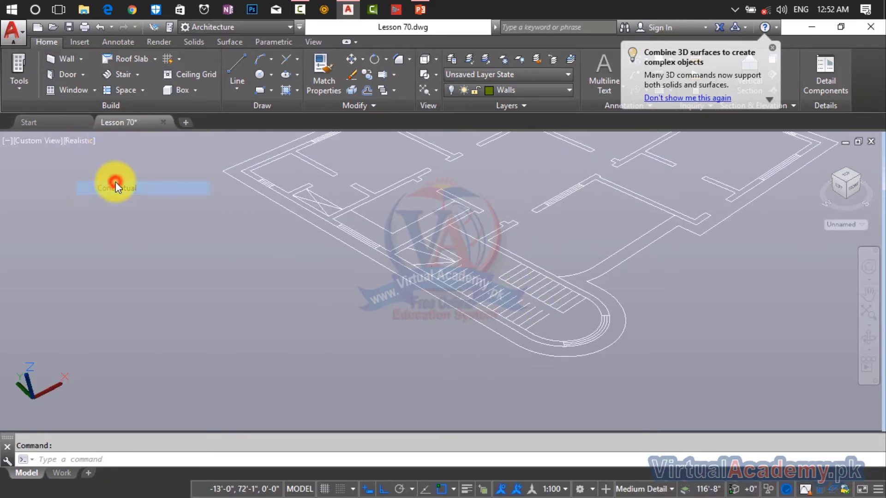
left_click(84, 147)
left_click(100, 172)
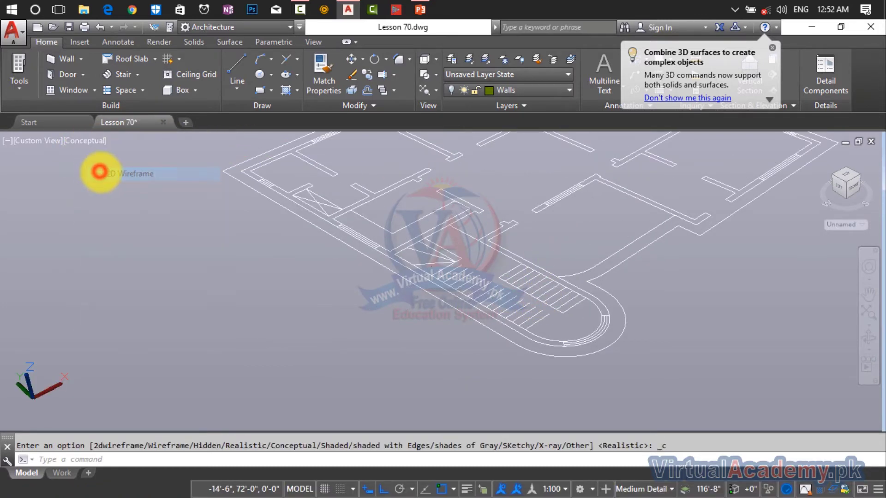
scroll(515, 323, "up", 10)
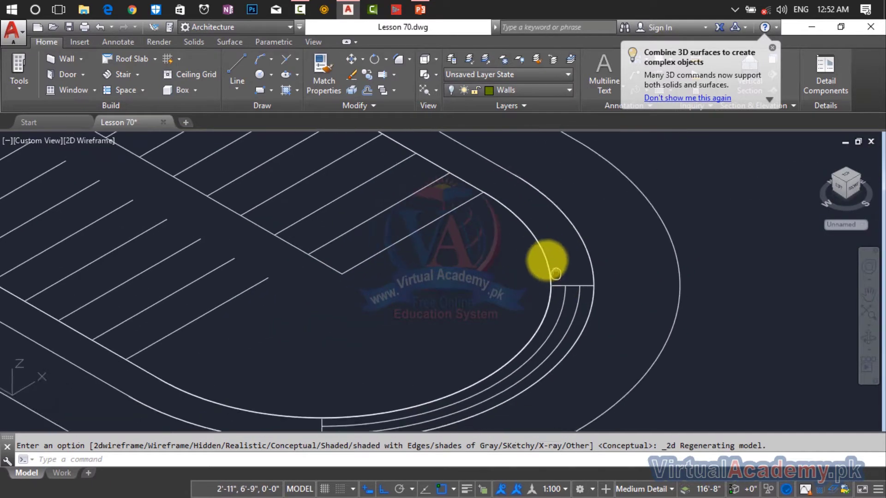
middle_click_drag(571, 217, 579, 204)
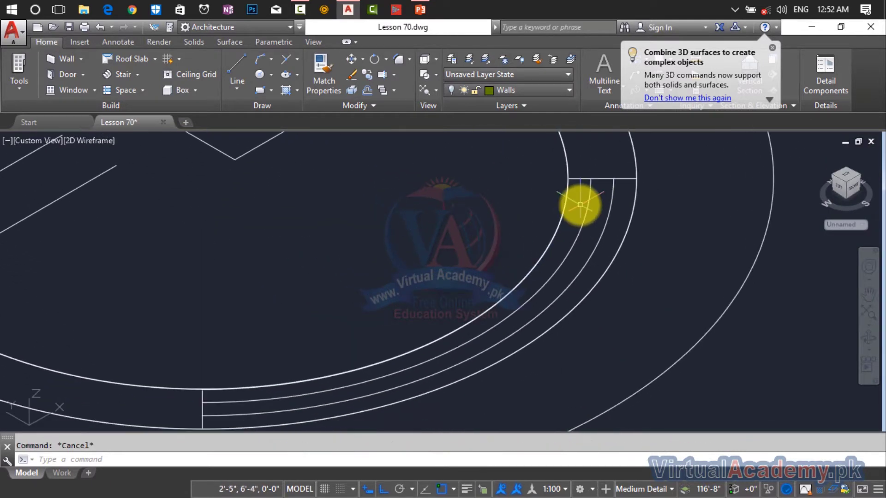
key("Return")
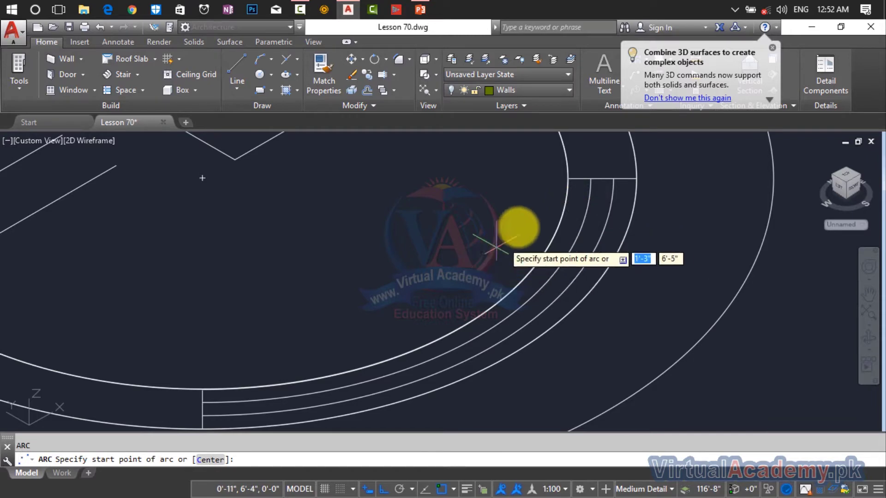
middle_click_drag(518, 227, 553, 192)
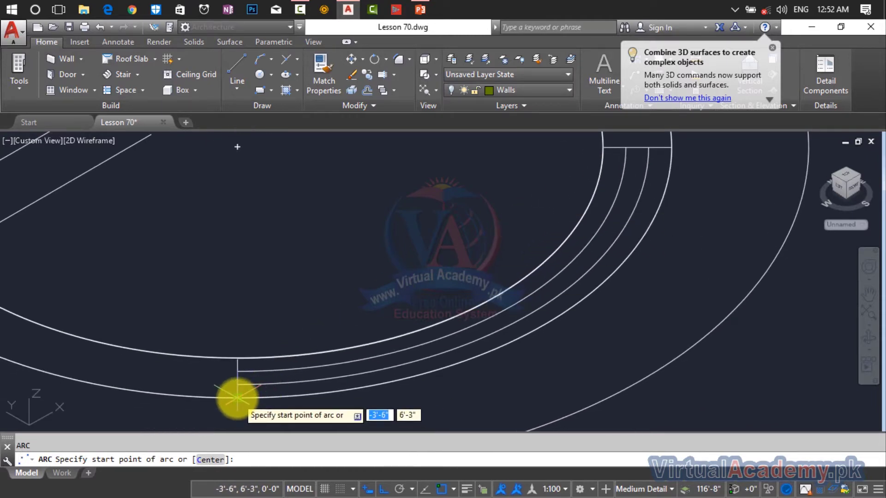
key("Escape")
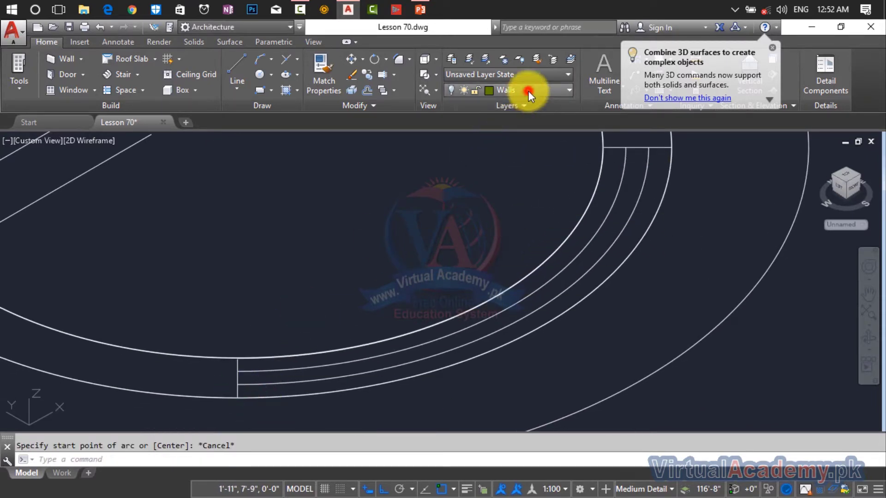
- Make Drawing the current layer and draw a three-point arc along the outer edge of the curved window beside the stairs
left_click(528, 90)
left_click(508, 172)
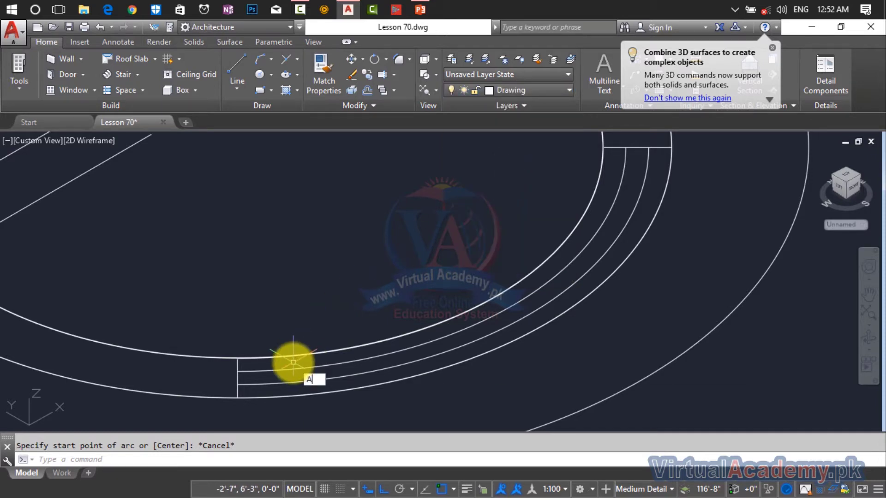
key("Return")
left_click(237, 398)
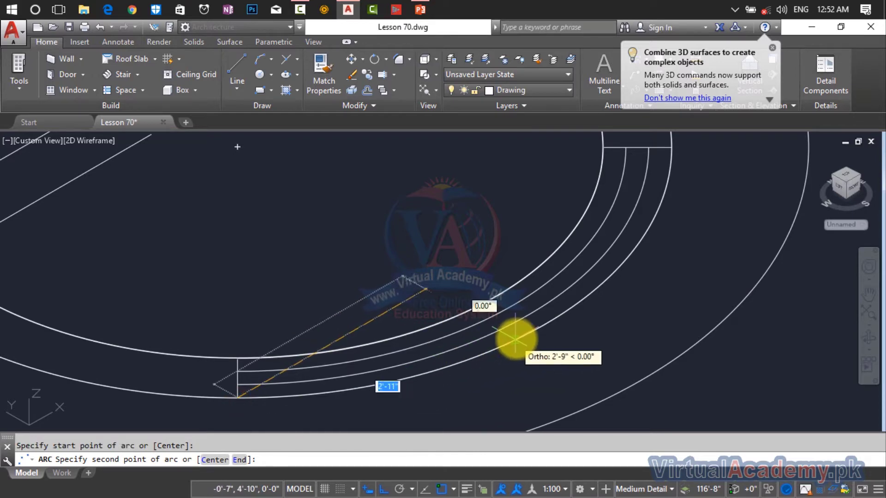
left_click(545, 323)
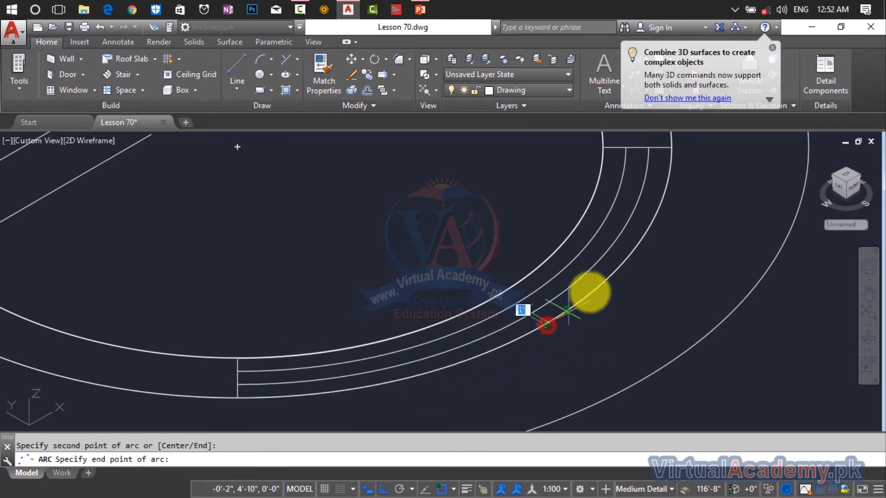
left_click(672, 148)
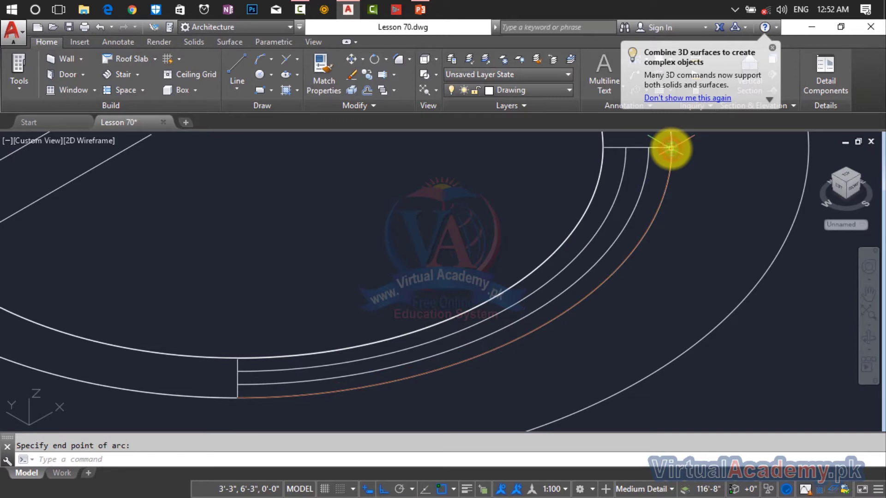
key("Escape")
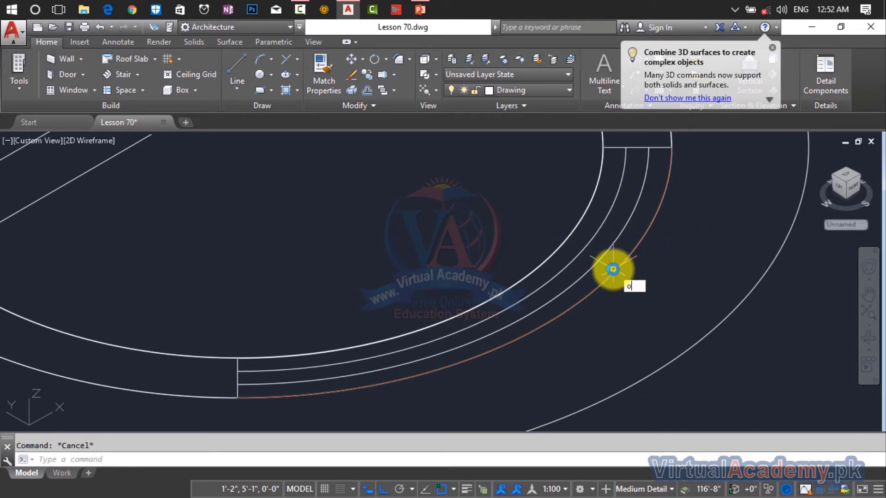
- Offset the new arc 9" inward to the inner edge of the curved wall
key("Return")
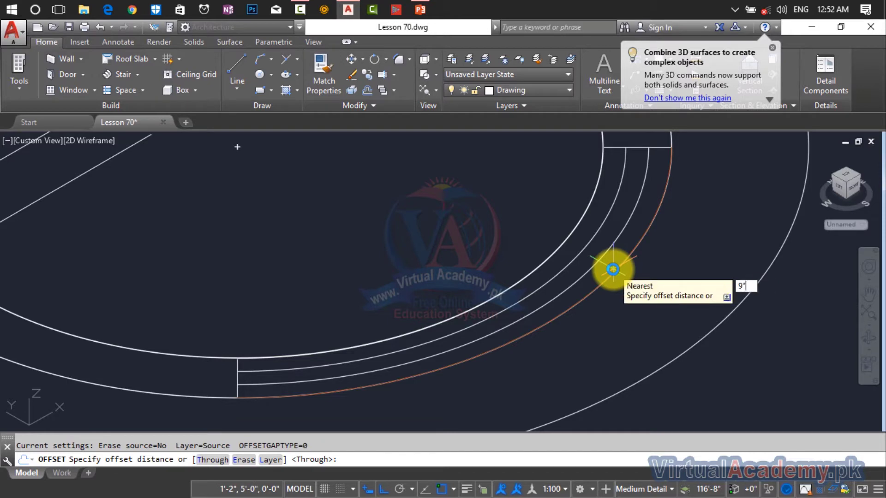
type("9'")
key("Return")
left_click(613, 264)
left_click(565, 258)
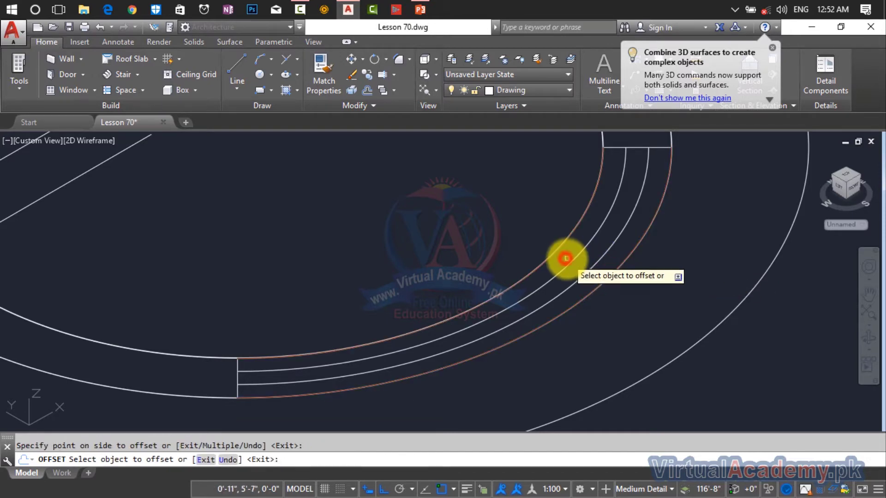
scroll(566, 258, "down", 3)
key("Escape")
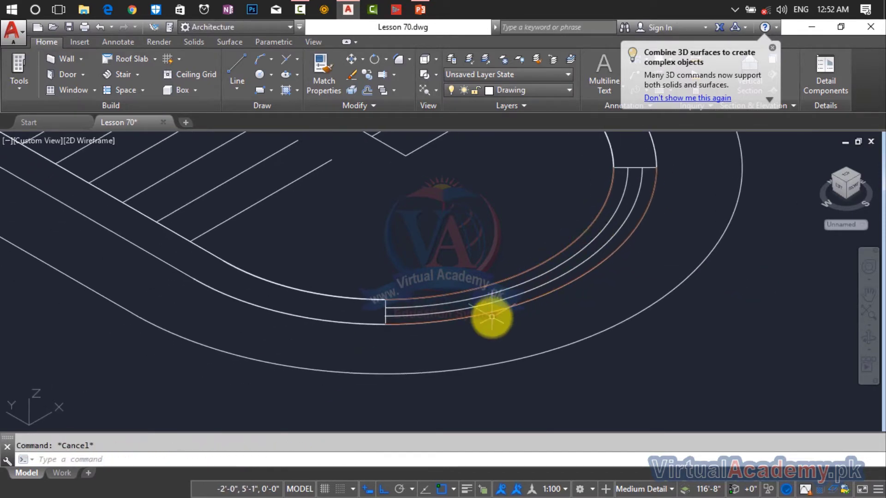
- Move both new arcs straight out of the plan into the empty space in front of the curved wall
left_click(490, 316)
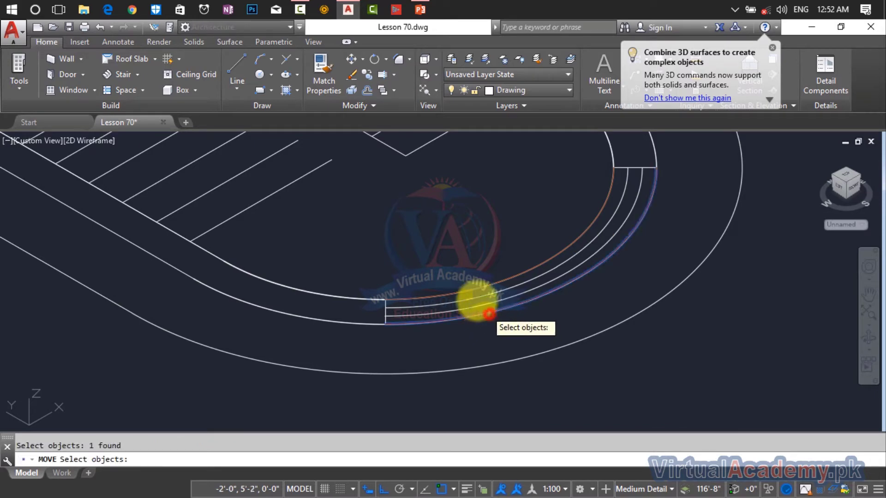
left_click(466, 291)
key("Return")
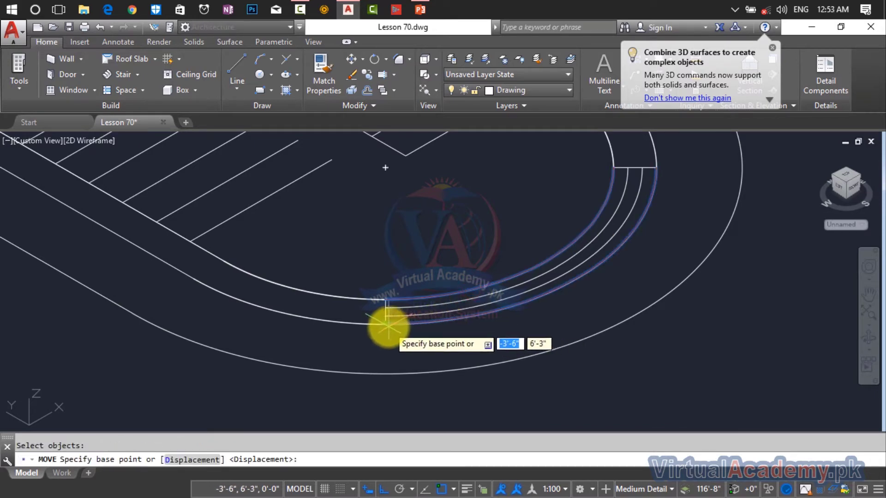
left_click(386, 323)
scroll(413, 274, "down", 3)
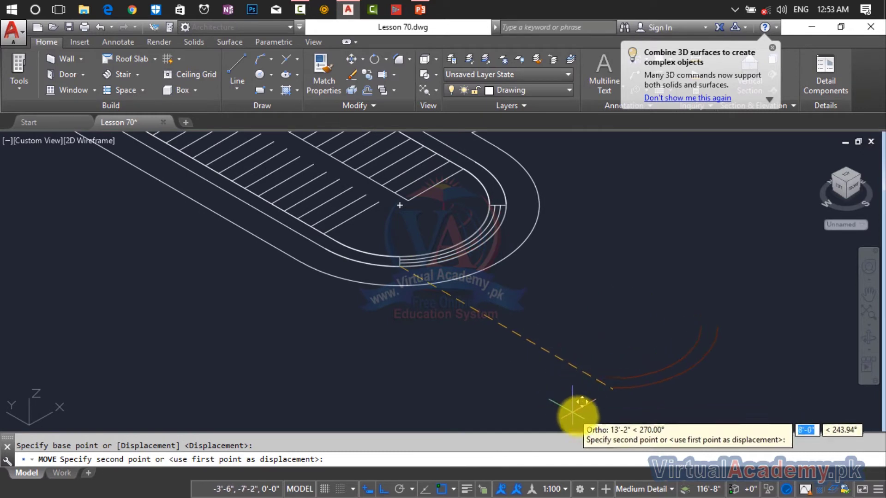
key("Escape")
- Draw a line joining the inner and outer moved arcs at their lower ends
middle_click_drag(662, 395, 494, 257)
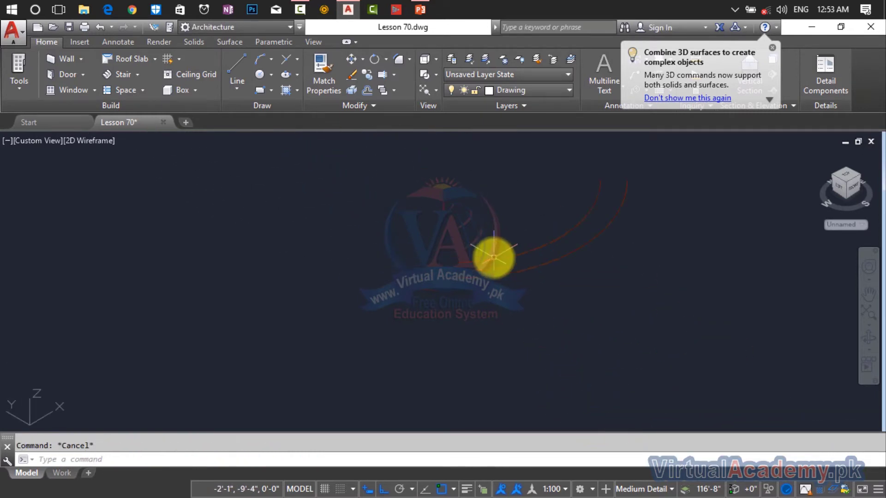
scroll(494, 257, "up", 2)
type("l")
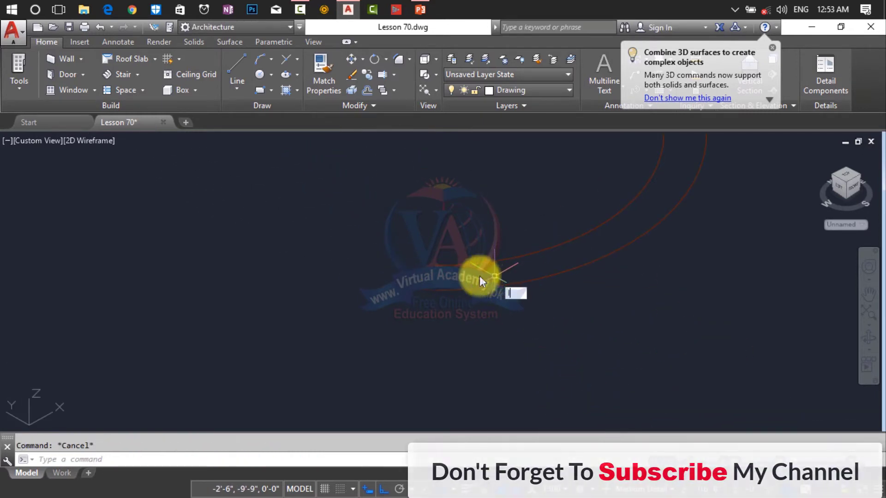
key("Return")
left_click(435, 265)
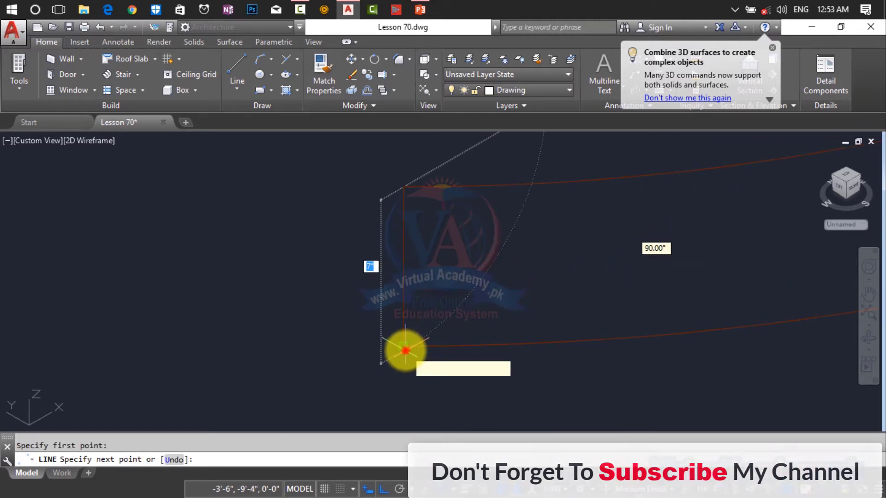
left_click(406, 351)
key("Return")
- Draw a line joining the inner and outer moved arcs at their upper ends, closing the curved outline
scroll(521, 279, "down", 2)
middle_click_drag(522, 279, 2, 318)
scroll(395, 233, "down", 2)
middle_click_drag(395, 235, 400, 397)
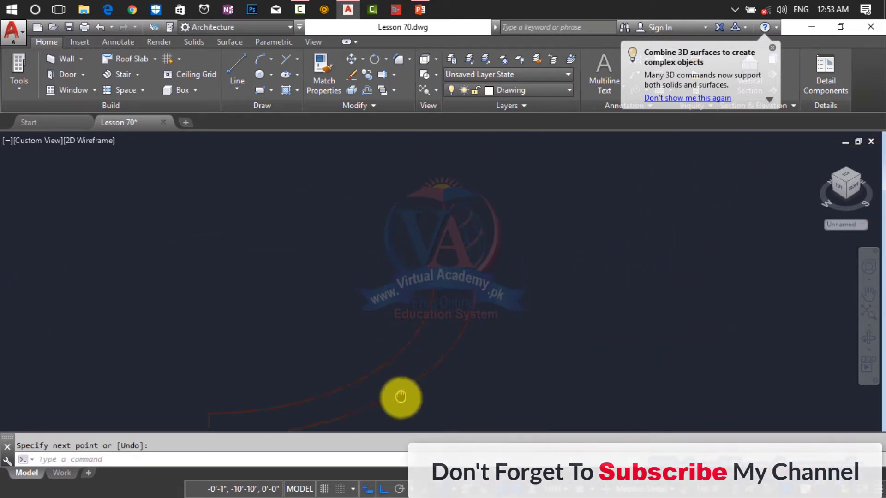
scroll(445, 301, "up", 3)
key("Return")
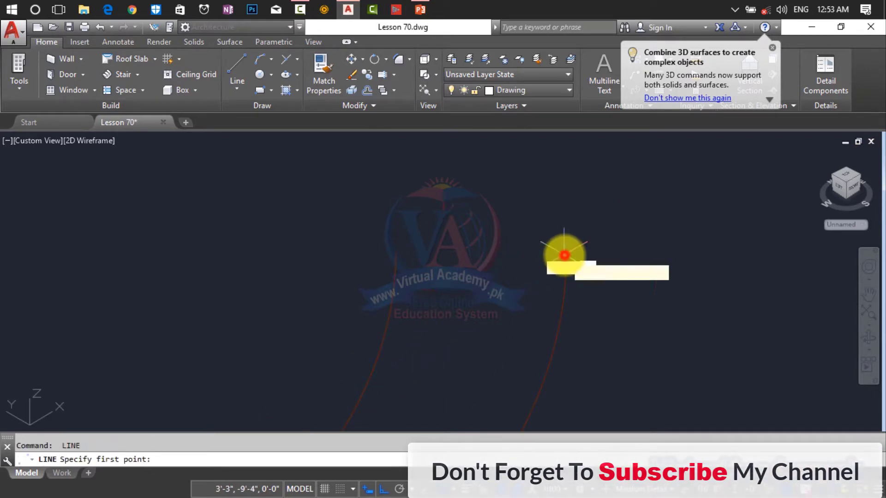
left_click(564, 255)
left_click(394, 256)
key("Return")
scroll(394, 256, "down", 3)
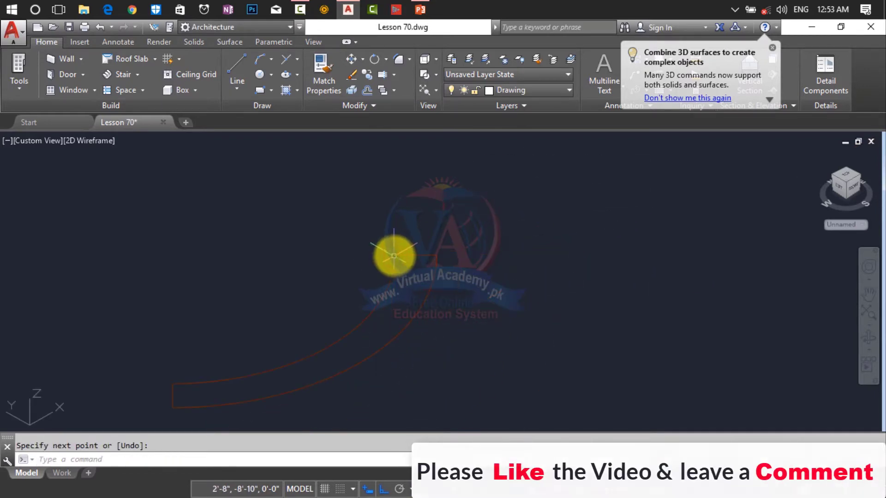
- Copy the whole closed curved outline along the X axis into the empty space beside the original
middle_click_drag(394, 256, 619, 199)
scroll(567, 277, "down", 3)
middle_click_drag(567, 277, 524, 253)
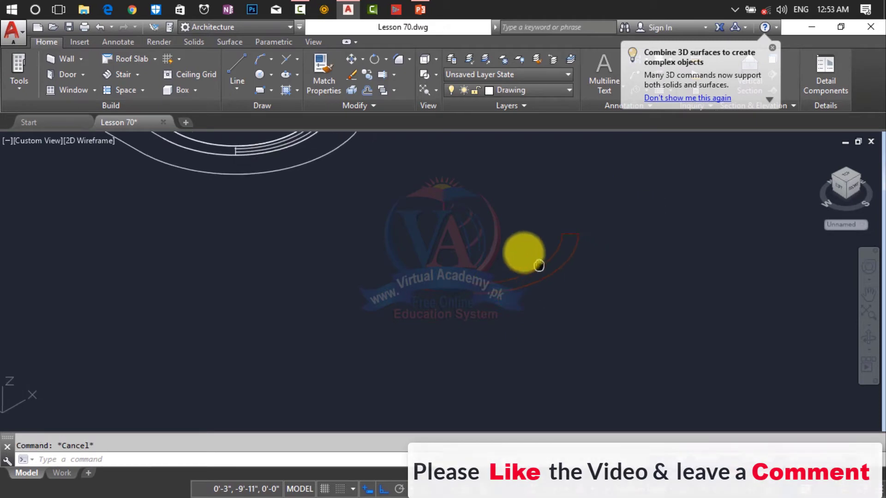
scroll(520, 252, "up", 3)
type("cp")
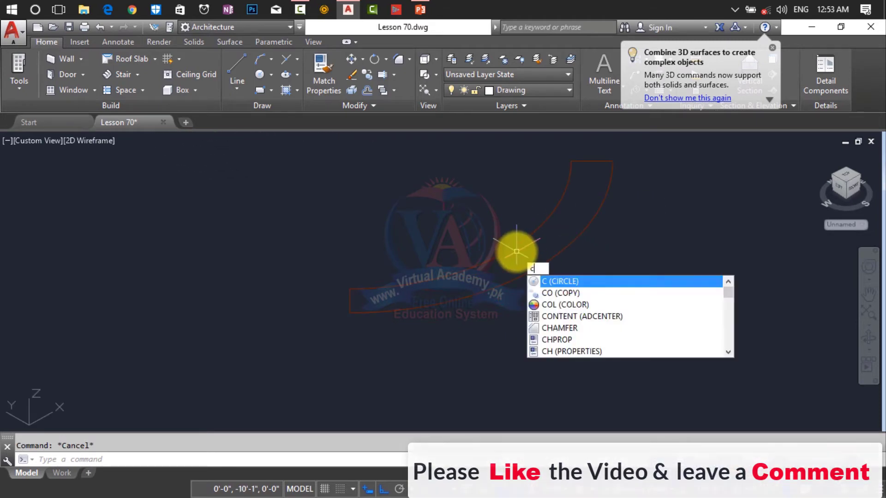
key("Return")
scroll(558, 231, "down", 2)
left_click(609, 197)
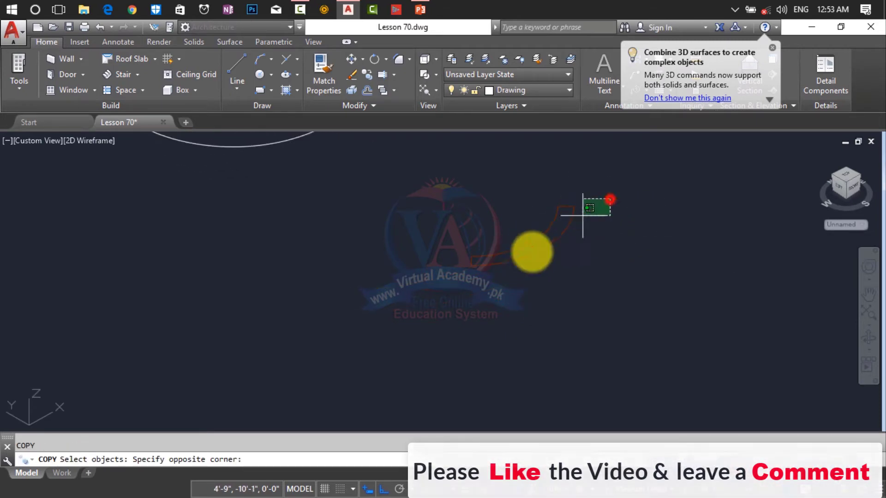
left_click(418, 304)
key("Return")
left_click(515, 263)
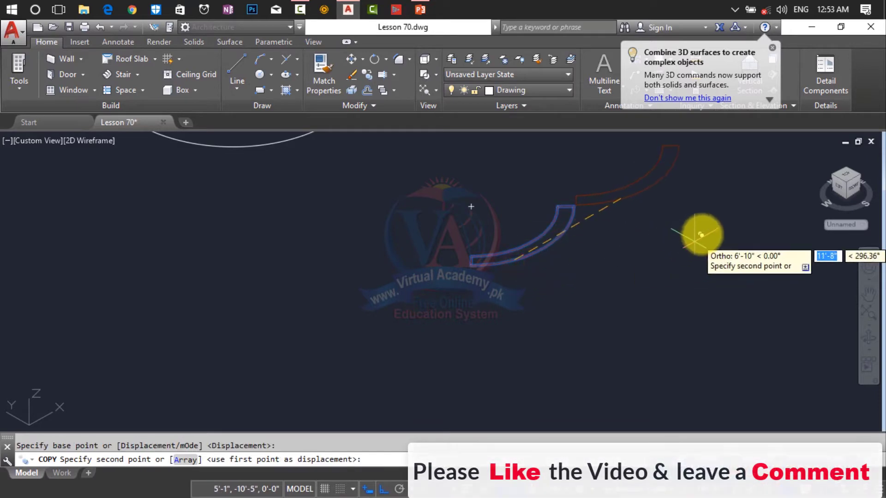
left_click(723, 199)
key("Escape")
middle_click_drag(709, 206, 525, 295)
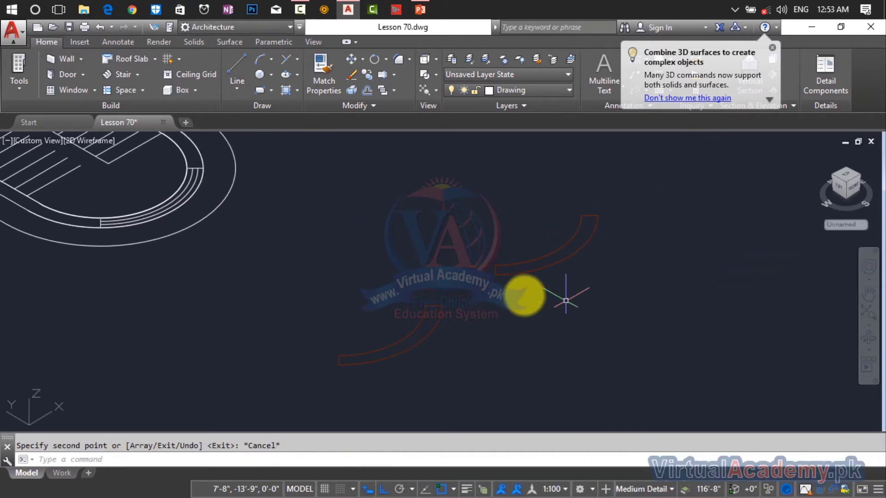
key("Escape")
- Press/pull the area inside the original curved outline up to a height of 7'
left_click(186, 43)
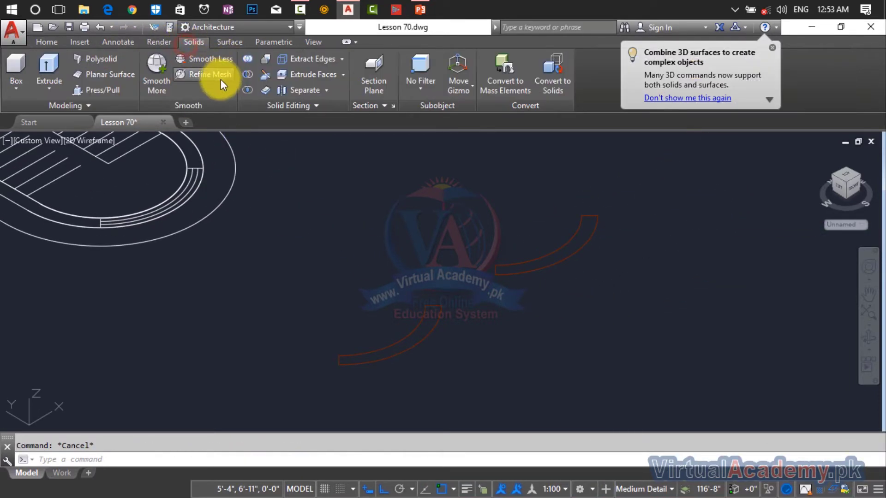
left_click(102, 90)
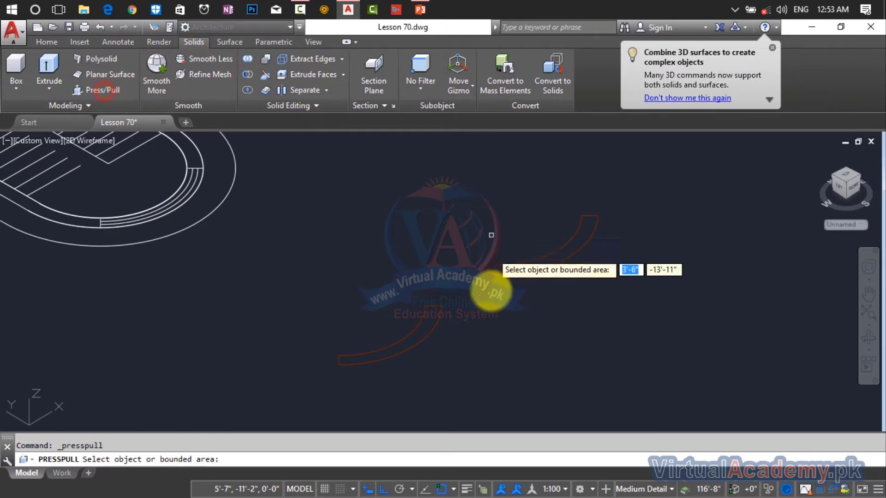
left_click(421, 332)
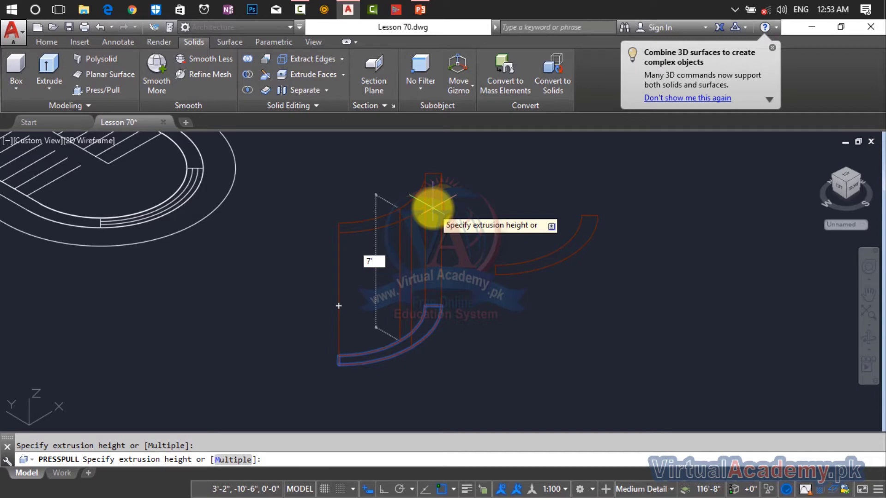
type("7")
key("Return")
middle_click_drag(388, 283, 539, 258)
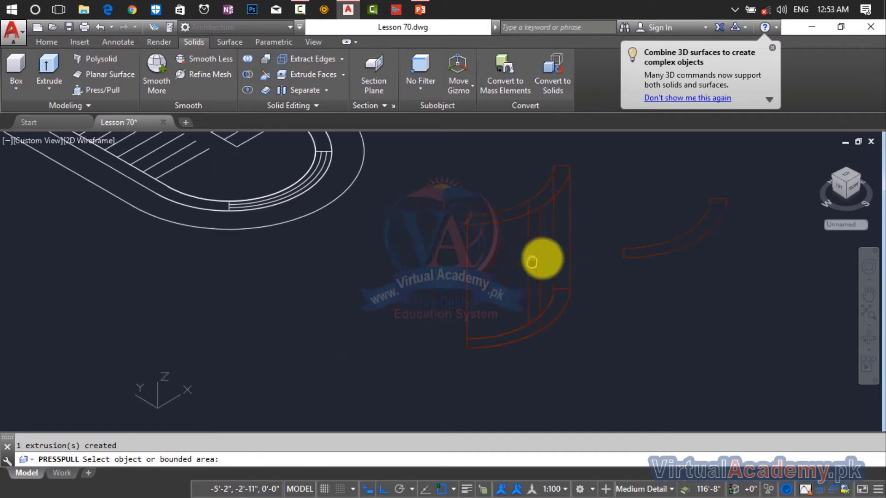
key("Escape")
- Move the extruded curved solid by its lower outer corner onto the matching outer corner of the curved window in the floor plan
type("m")
key("Return")
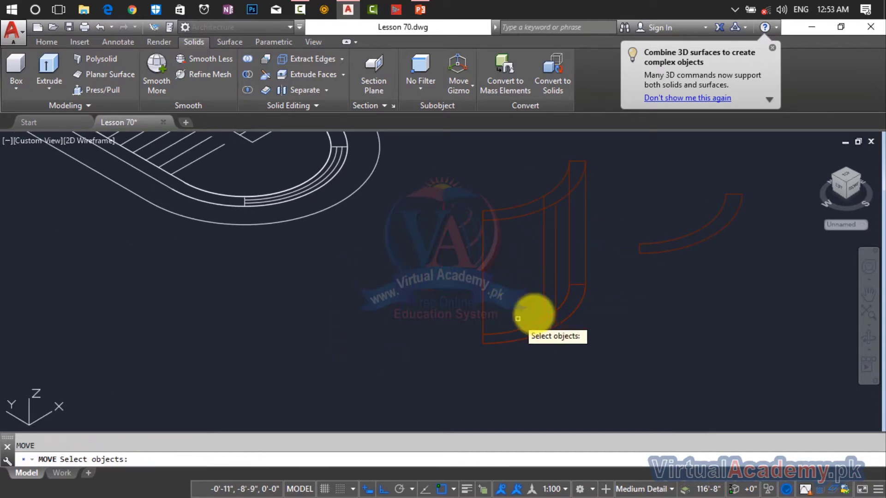
left_click(609, 217)
left_click(486, 264)
key("Return")
scroll(465, 354, "up", 8)
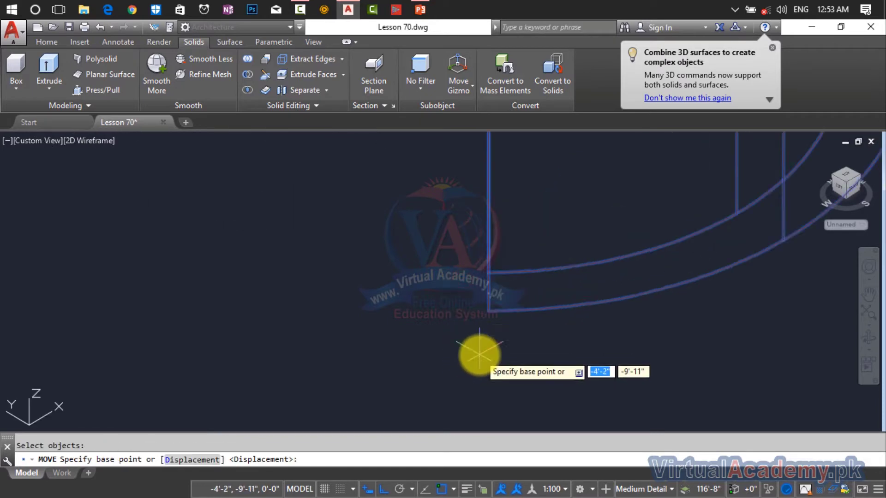
scroll(478, 303, "down", 2)
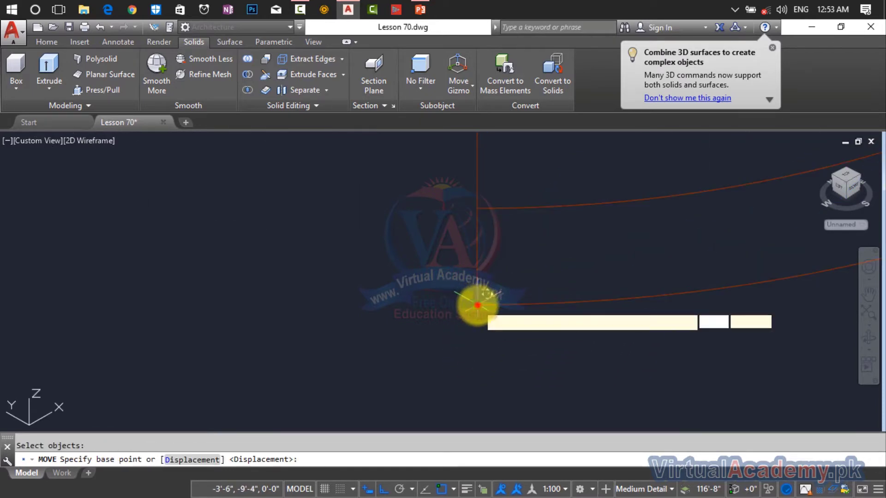
left_click(476, 303)
scroll(476, 303, "down", 6)
scroll(550, 312, "up", 5)
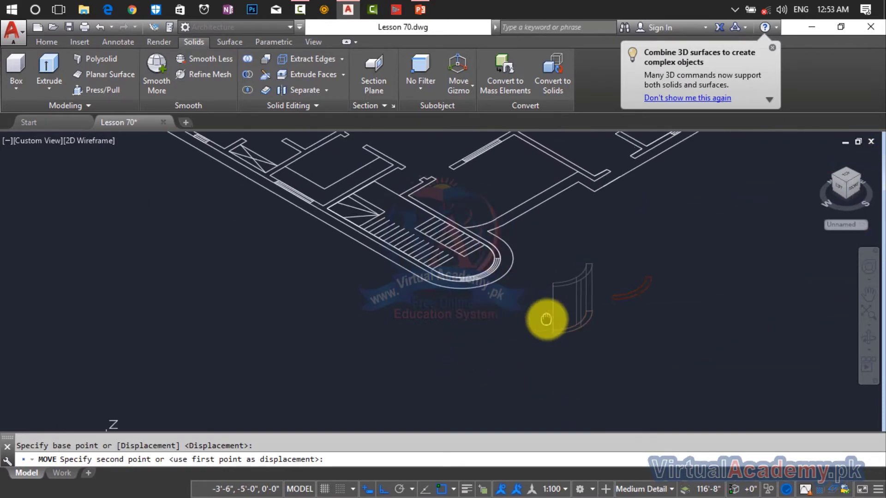
scroll(415, 264, "up", 4)
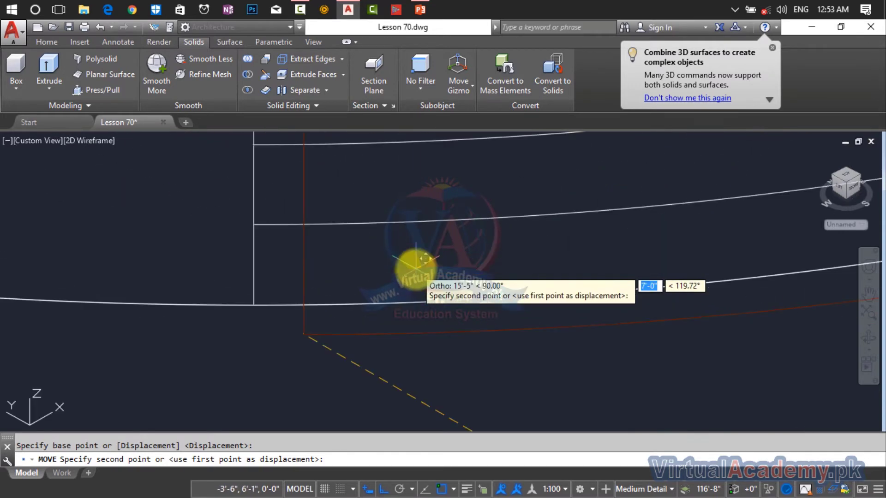
left_click(255, 303)
scroll(322, 291, "down", 8)
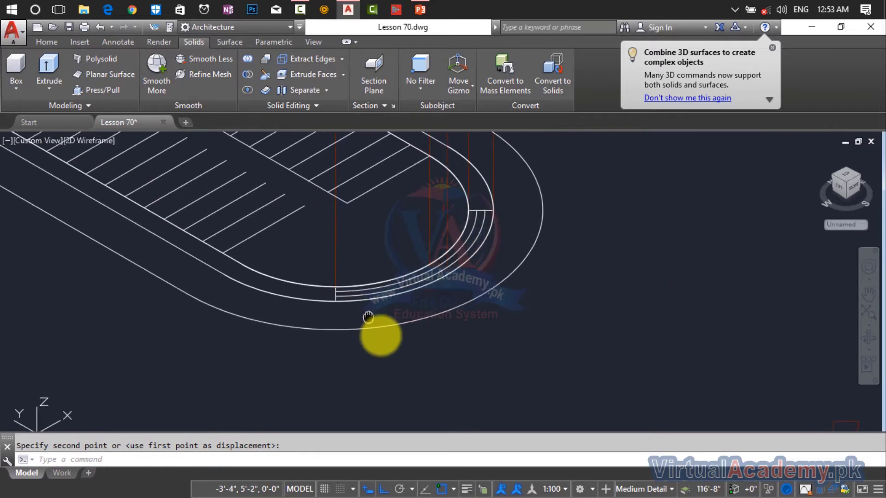
- Move the curved solid straight up by 2' using the relative displacement @0,0,2'
scroll(404, 342, "up", 6)
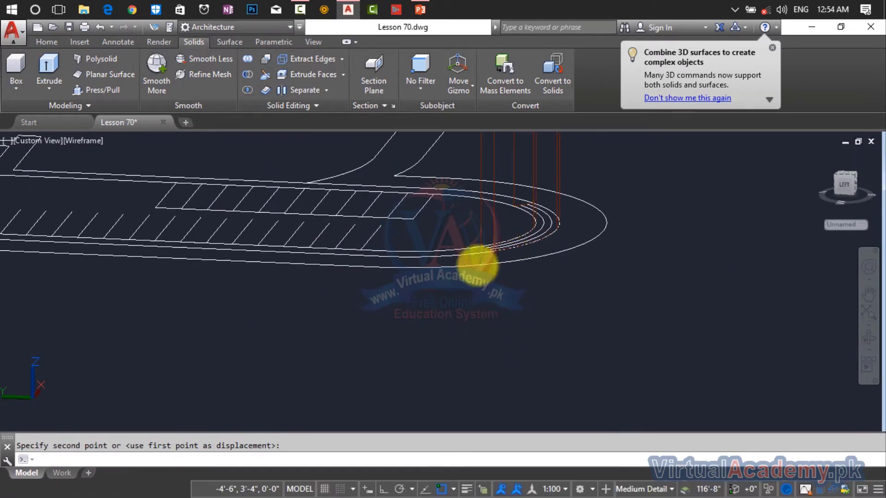
scroll(475, 263, "up", 5)
scroll(529, 218, "up", 3)
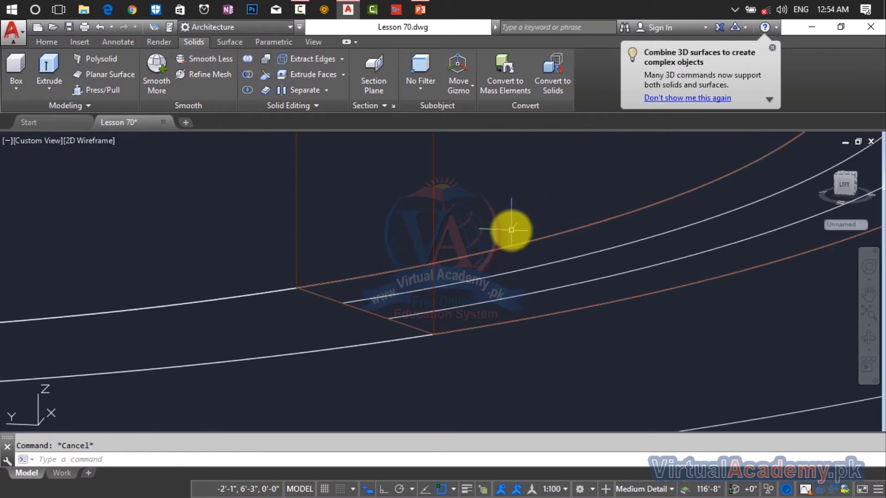
key("Return")
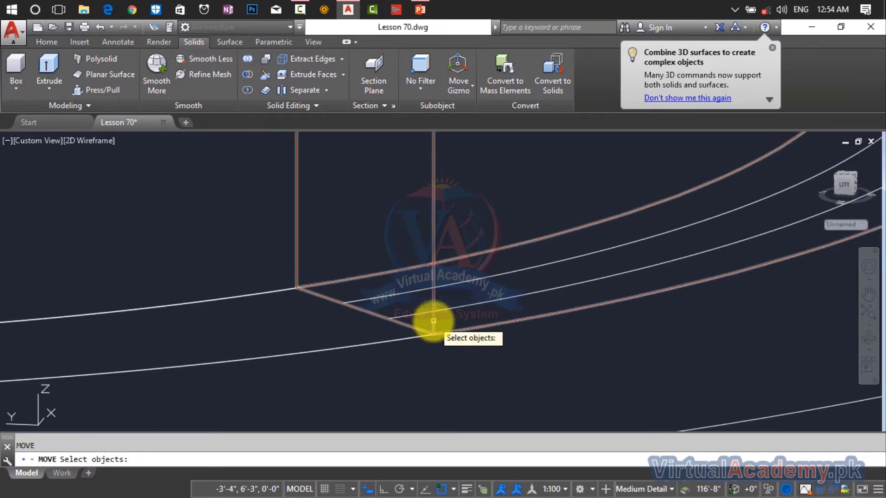
left_click(433, 331)
key("Return")
left_click(433, 333)
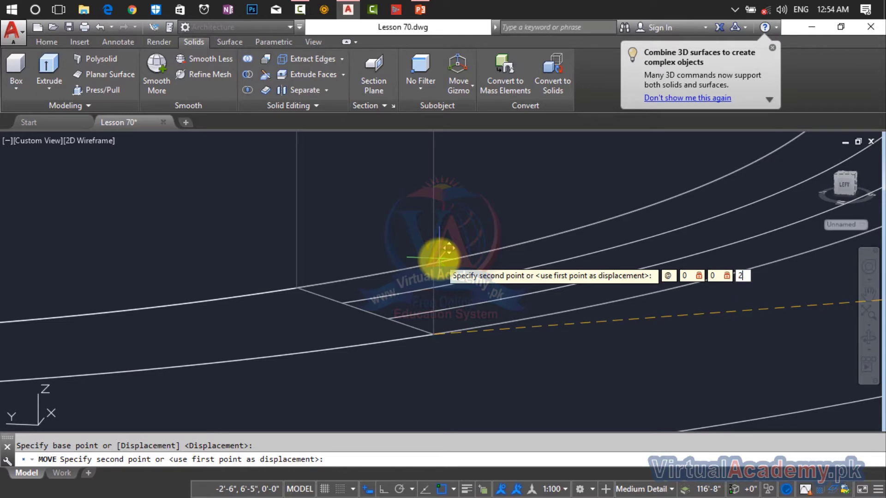
key("Return")
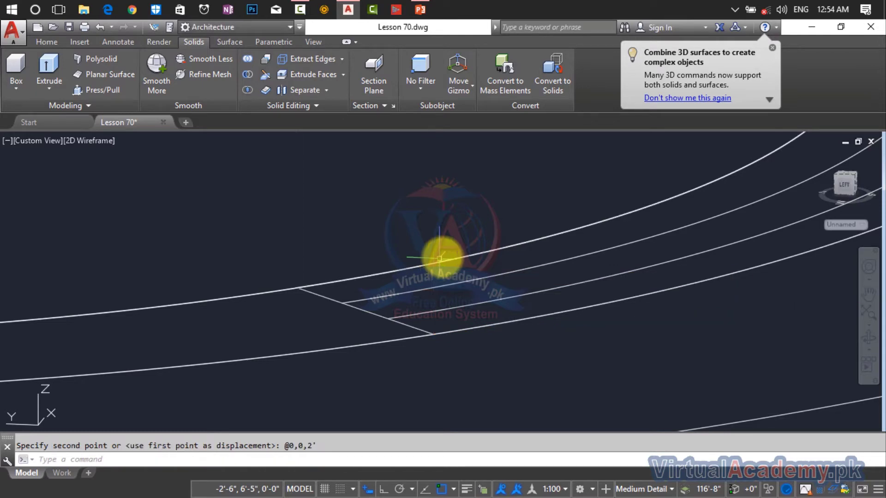
scroll(468, 249, "down", 5)
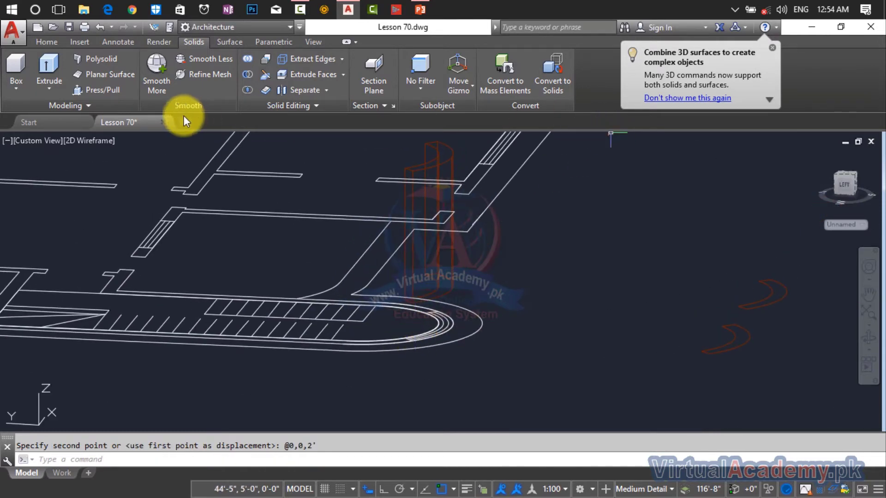
- Turn on the Walls layer and switch the viewport's visual style to Realistic
left_click(45, 44)
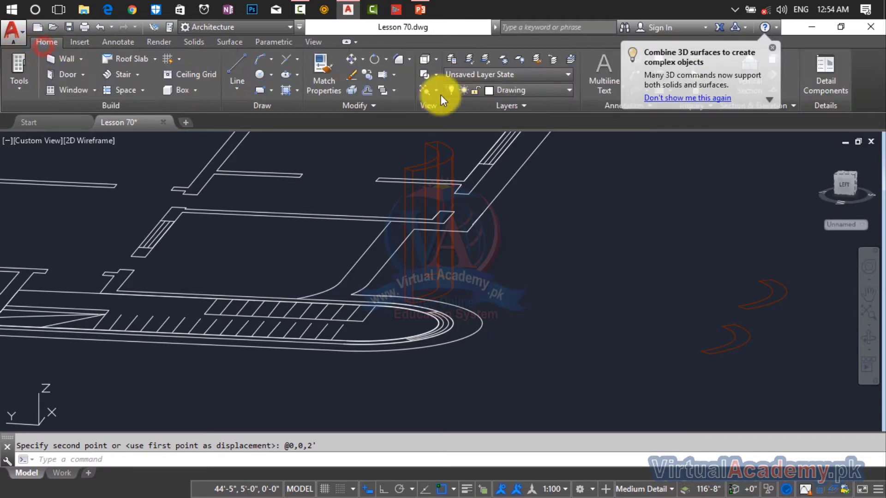
left_click(503, 90)
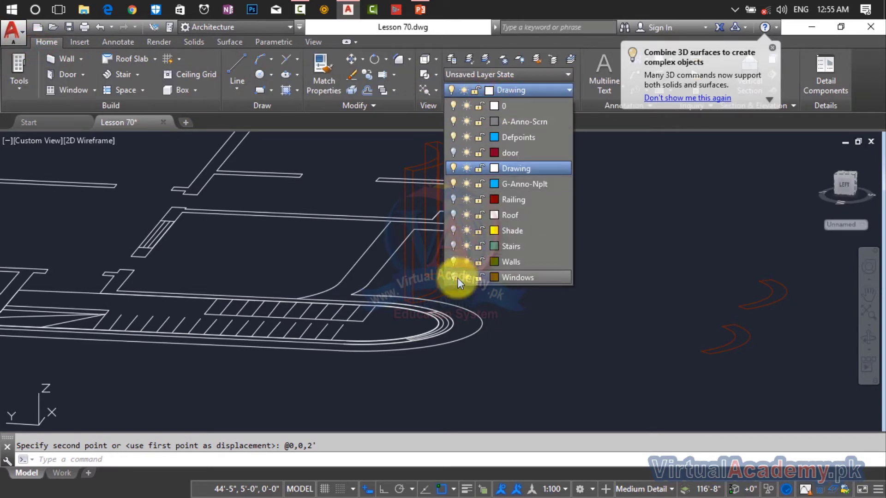
left_click(454, 262)
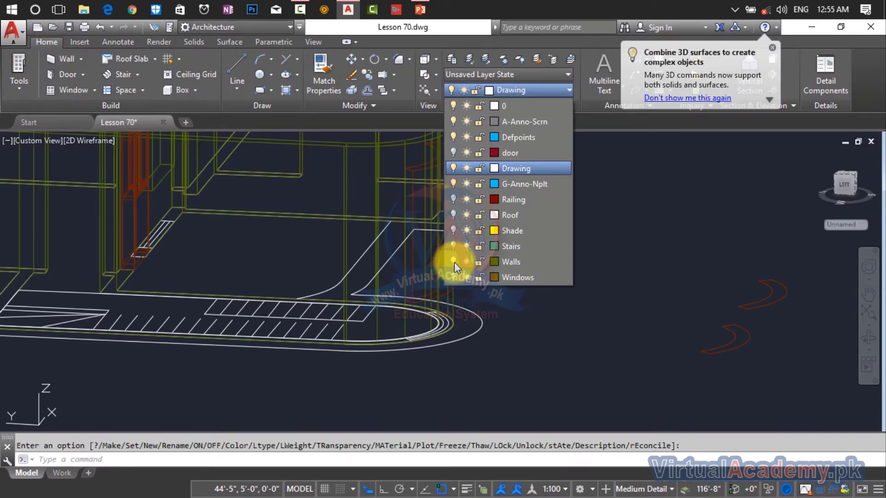
scroll(421, 159, "up", 6)
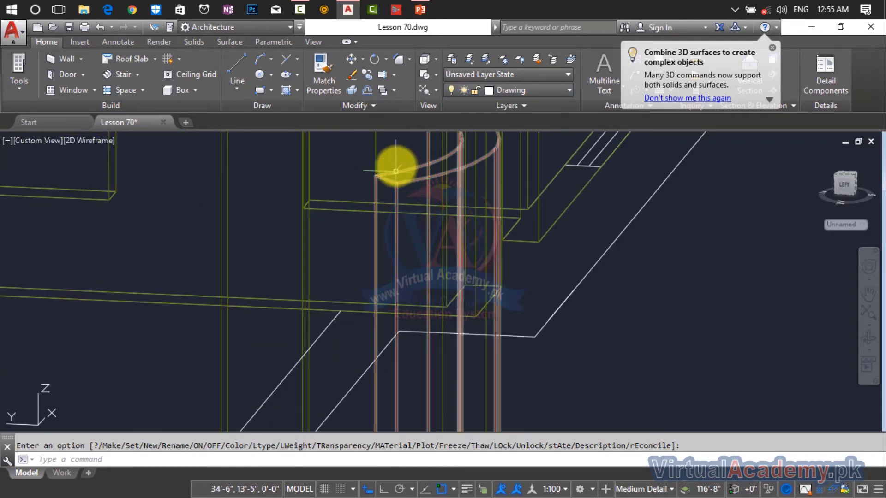
left_click(100, 142)
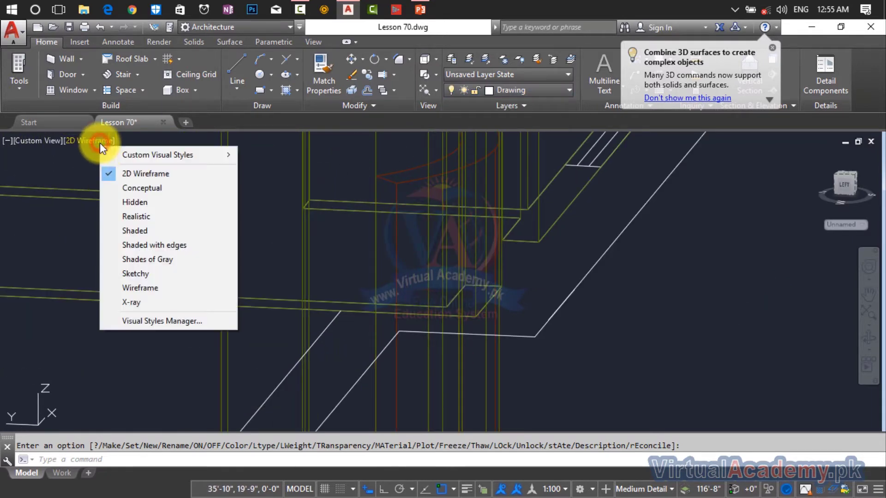
left_click(139, 217)
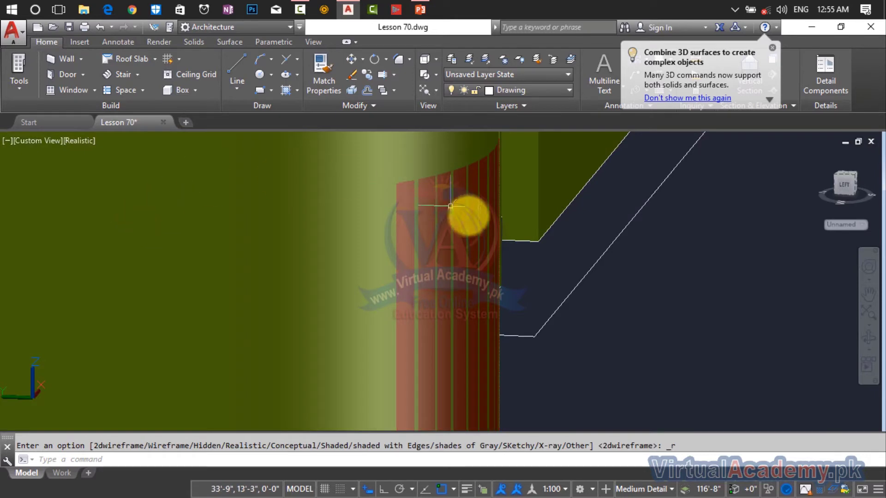
scroll(458, 215, "down", 3)
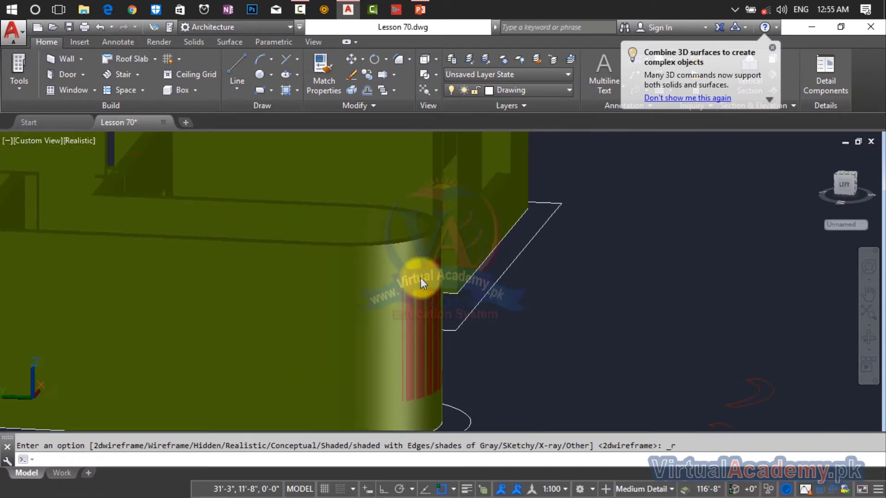
type("su")
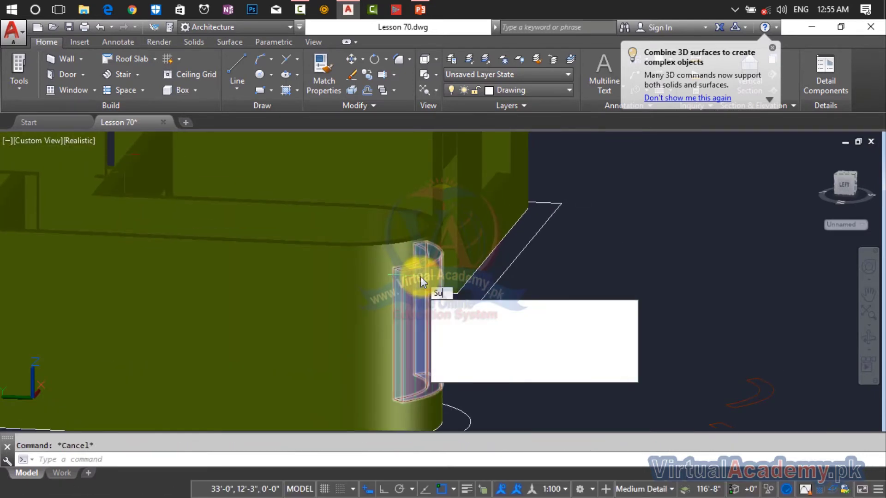
key("Return")
left_click(380, 244)
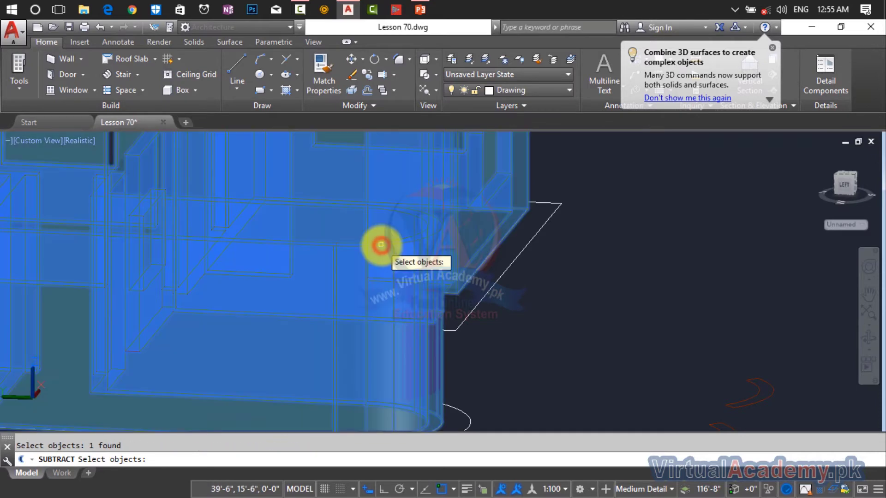
key("Return")
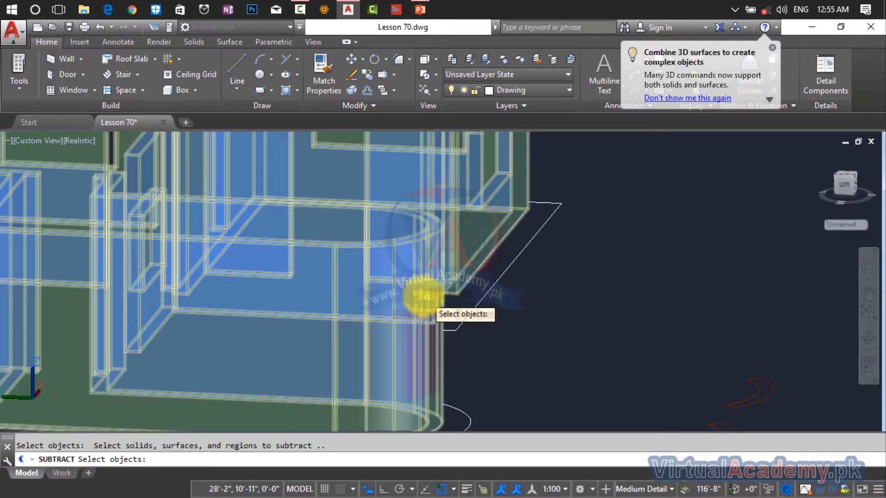
key("Escape")
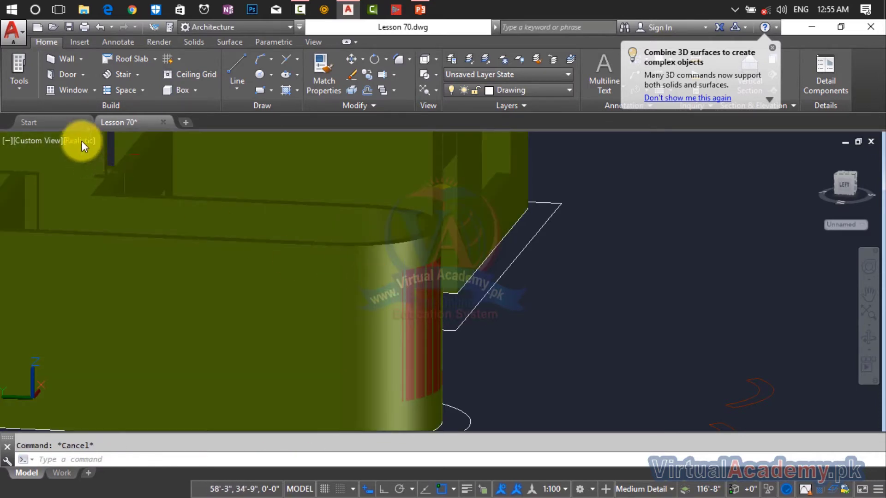
- Switch the viewport to 2D Wireframe and subtract the raised curved solid from the house walls to cut the window opening
left_click(81, 140)
left_click(106, 172)
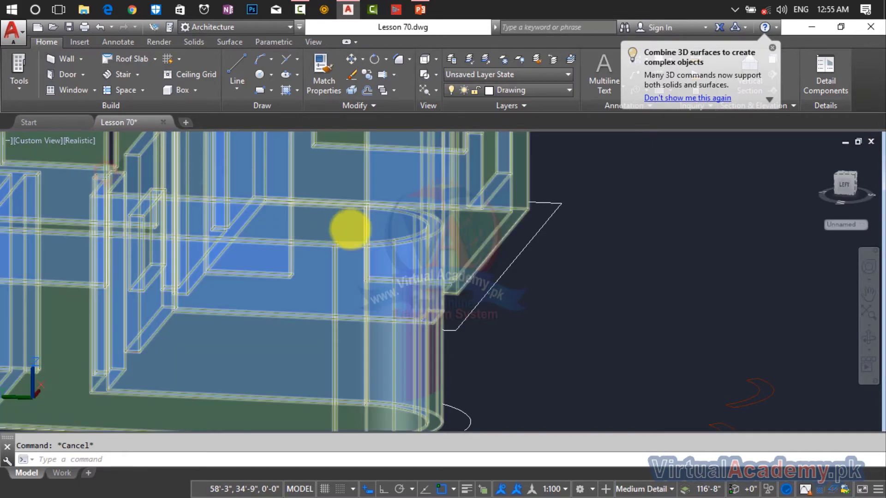
middle_click_drag(444, 291, 402, 254, "shift")
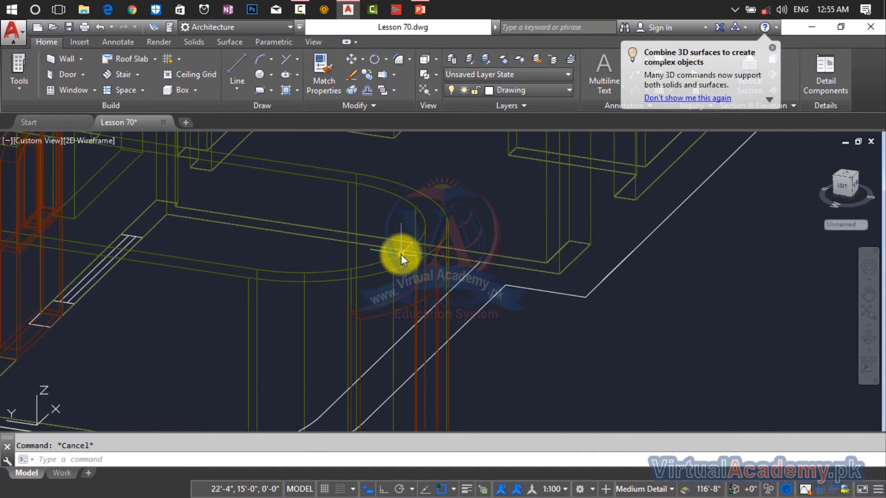
type("su")
key("Return")
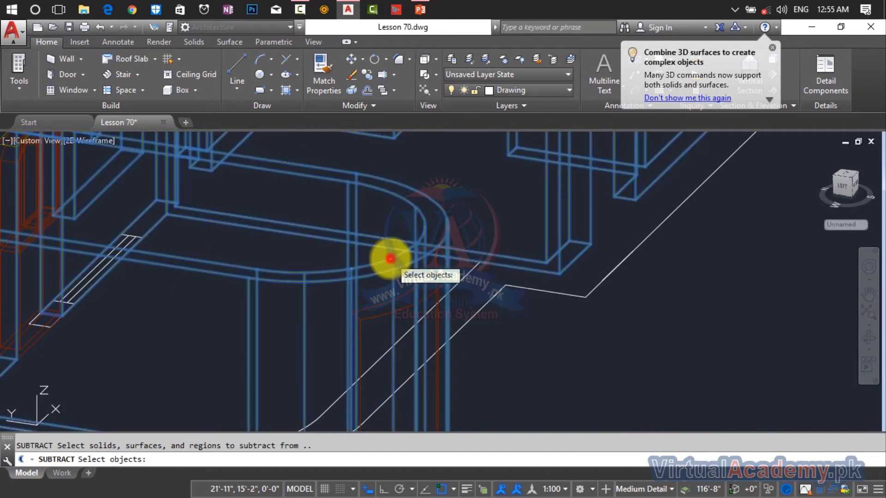
left_click(382, 257)
key("Return")
left_click(427, 296)
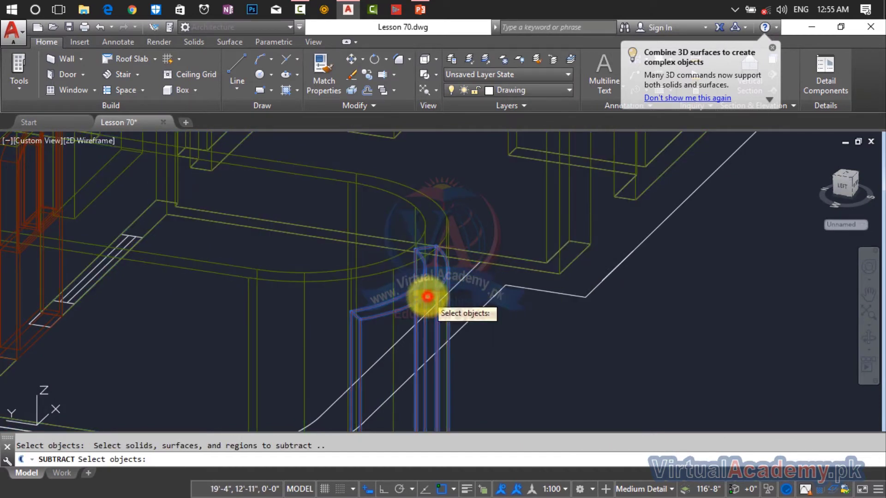
key("Return")
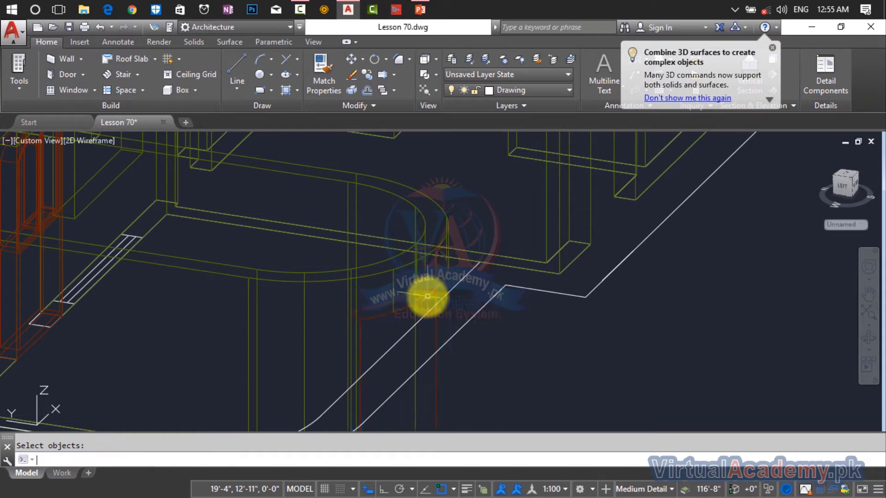
scroll(421, 277, "down", 3)
scroll(421, 253, "up", 4)
key("Escape")
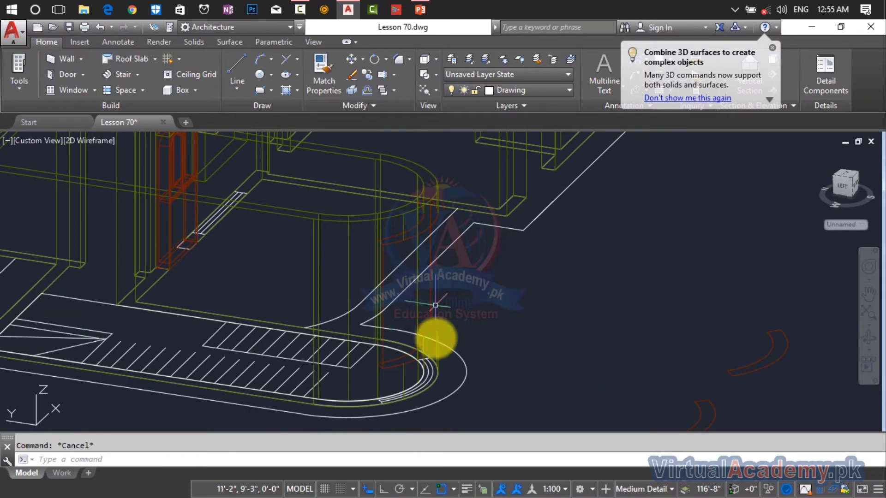
- Set the viewport's visual style back to Realistic and look over the curved window opening
left_click(104, 140)
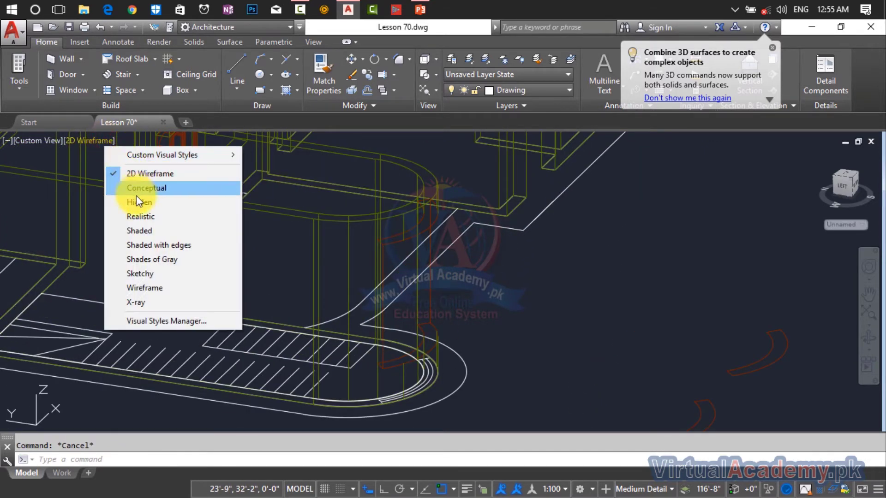
left_click(141, 215)
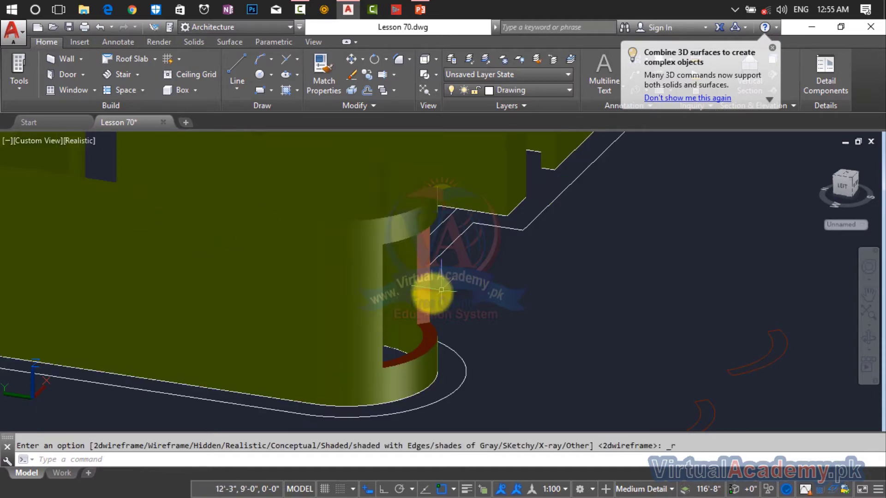
middle_click_drag(427, 283, 412, 300, "shift")
scroll(416, 299, "down", 6)
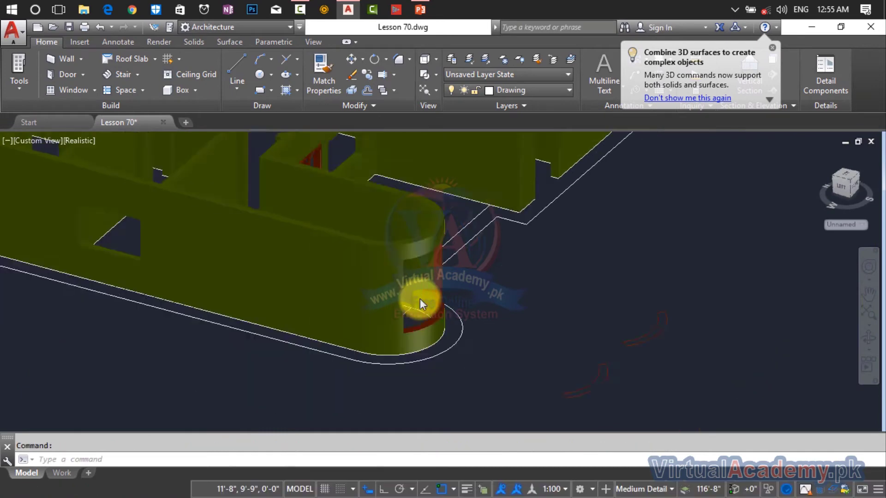
- Turn off the Walls layer so only the floor plan and curved outlines are displayed
left_click(504, 92)
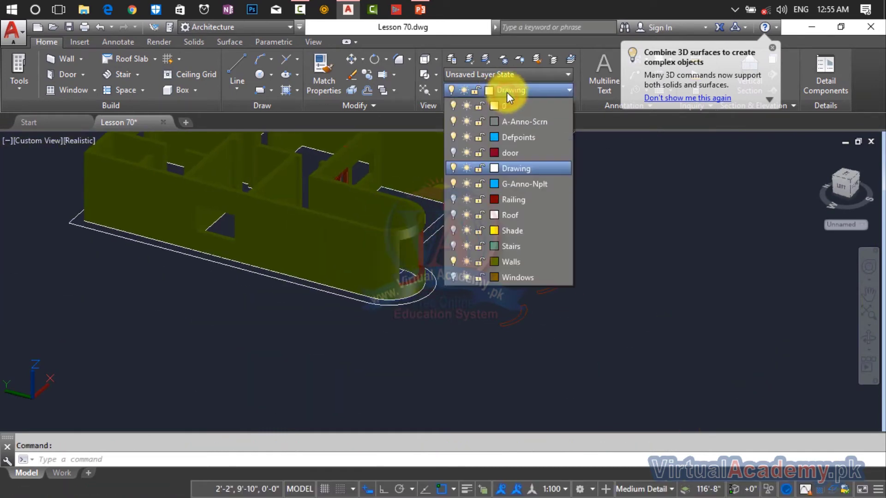
left_click(454, 261)
left_click(544, 305)
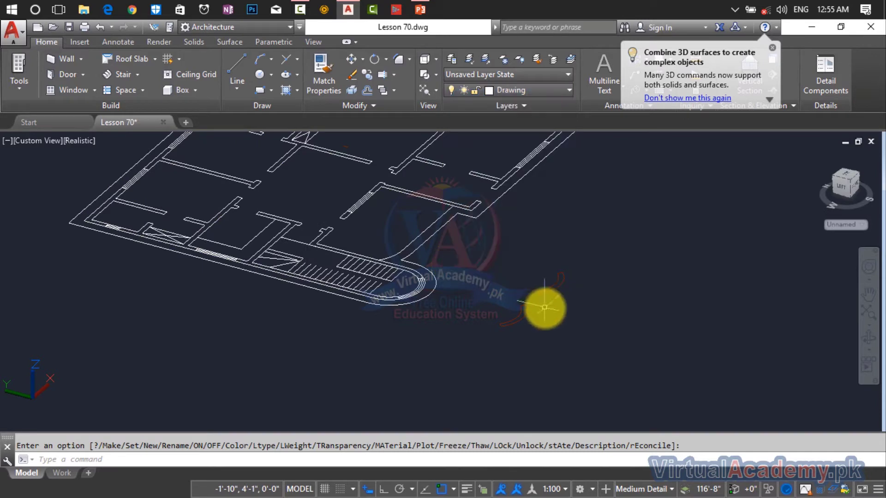
- Join the two arcs and two end lines of the curved outline copy farther from the floor plan into one polyline
middle_click_drag(521, 306, 499, 339, "shift")
scroll(480, 370, "up", 7)
middle_click_drag(513, 300, 620, 238, "shift")
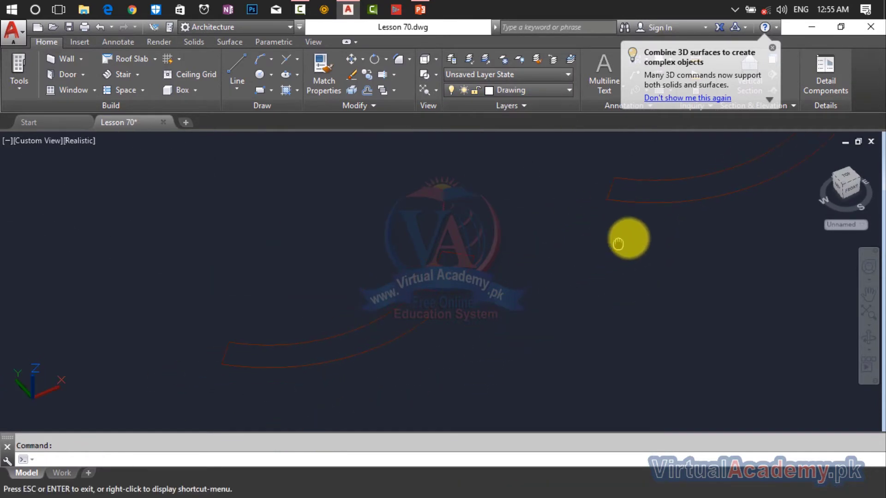
middle_click(480, 291)
middle_click(480, 291)
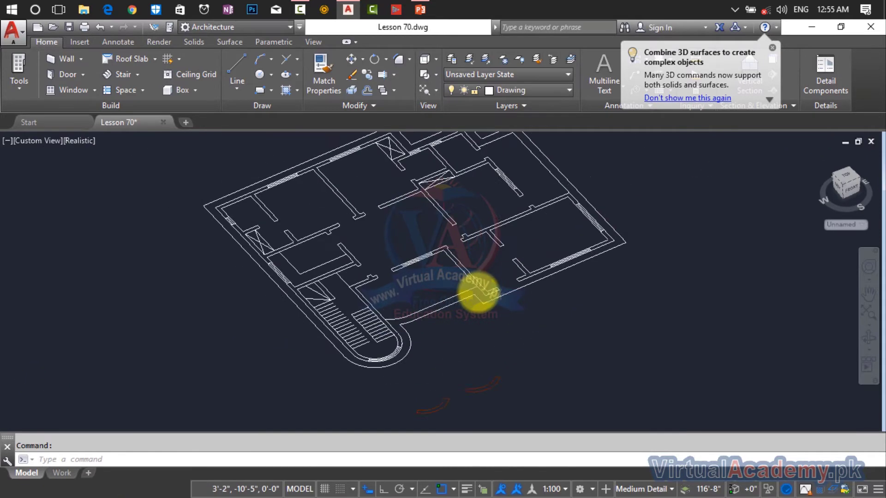
scroll(438, 409, "up", 8)
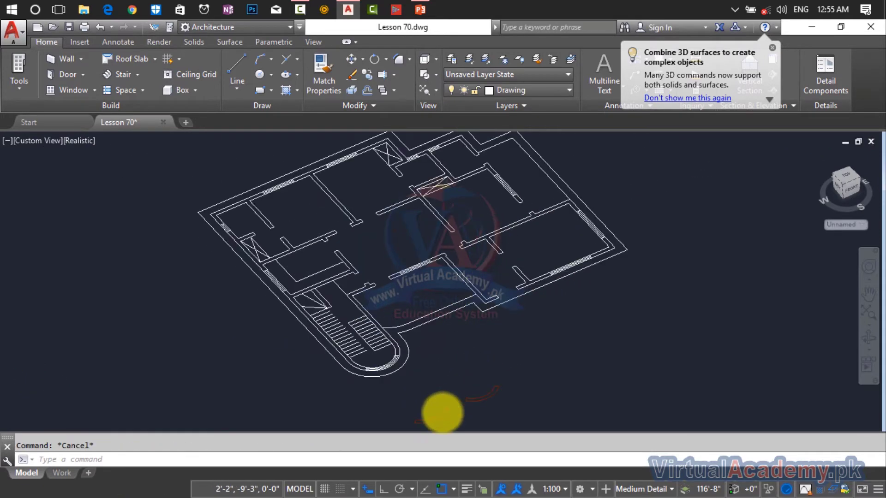
middle_click_drag(456, 360, 485, 290)
scroll(467, 299, "up", 3)
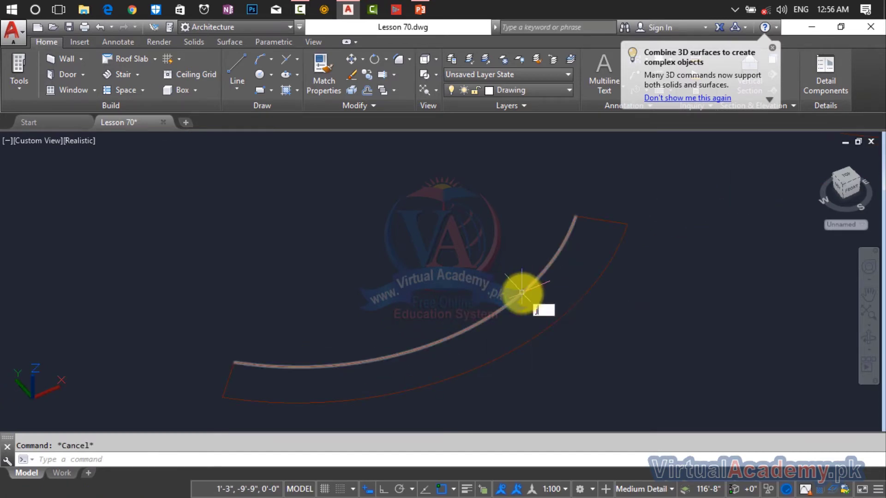
key("Return")
left_click(673, 204)
left_click(533, 285)
scroll(533, 285, "down", 4)
middle_click_drag(533, 285, 548, 275)
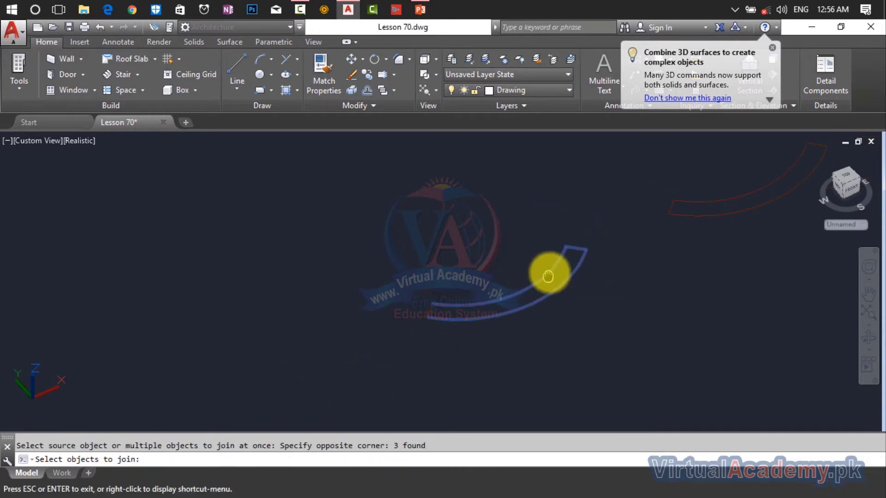
left_click(443, 306)
left_click(406, 332)
key("Return")
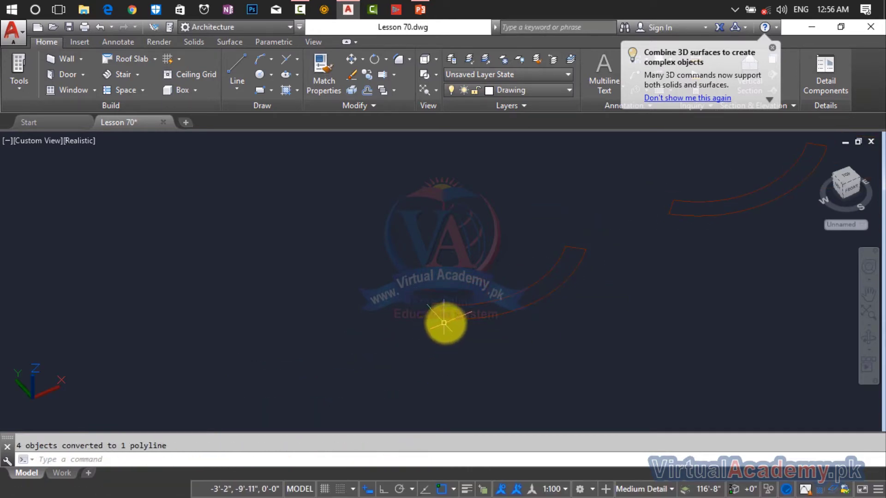
middle_click_drag(454, 317, 413, 323)
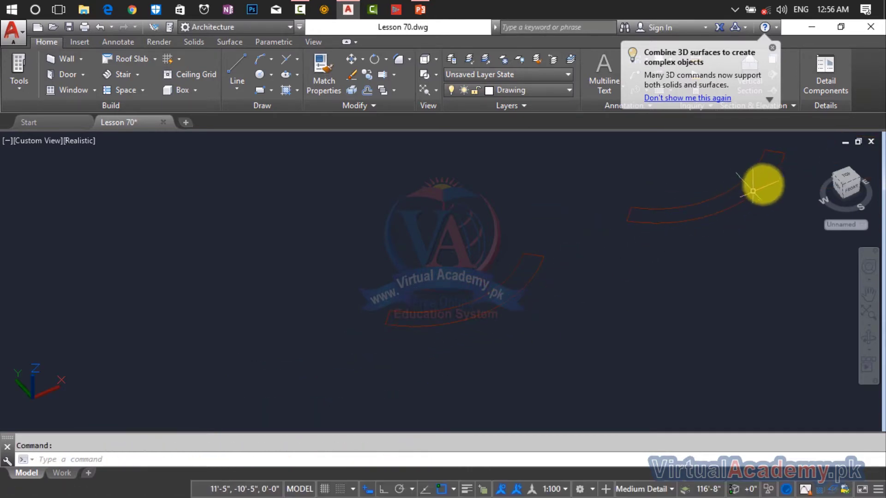
left_click(791, 153)
key("Escape")
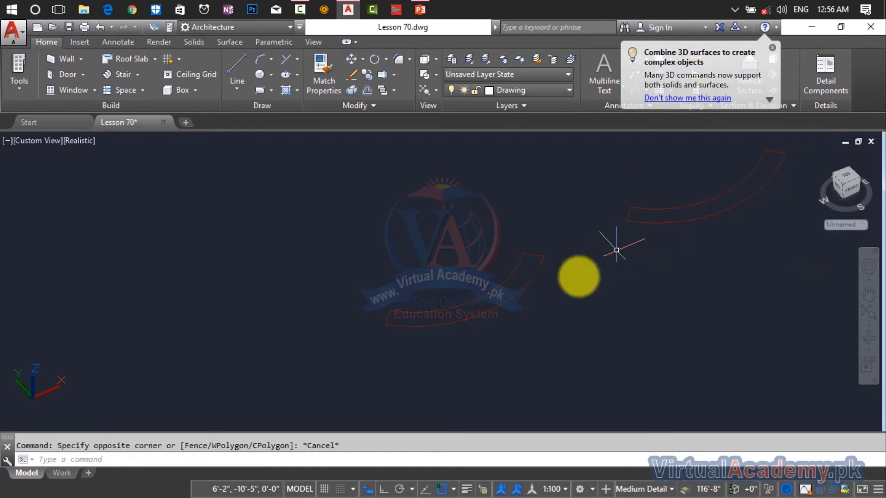
key("Escape")
- Offset the joined curved outline inward by 2" to form the window frame's inner edge
middle_click_drag(492, 318, 536, 302)
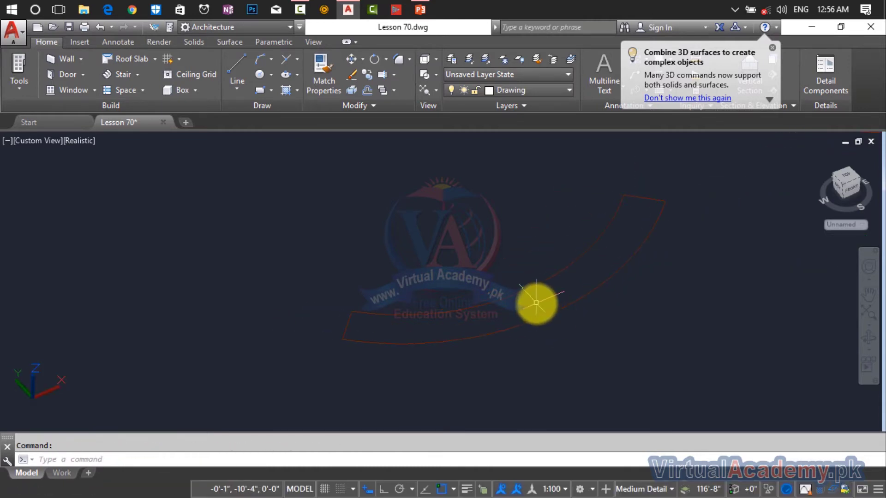
key("Return")
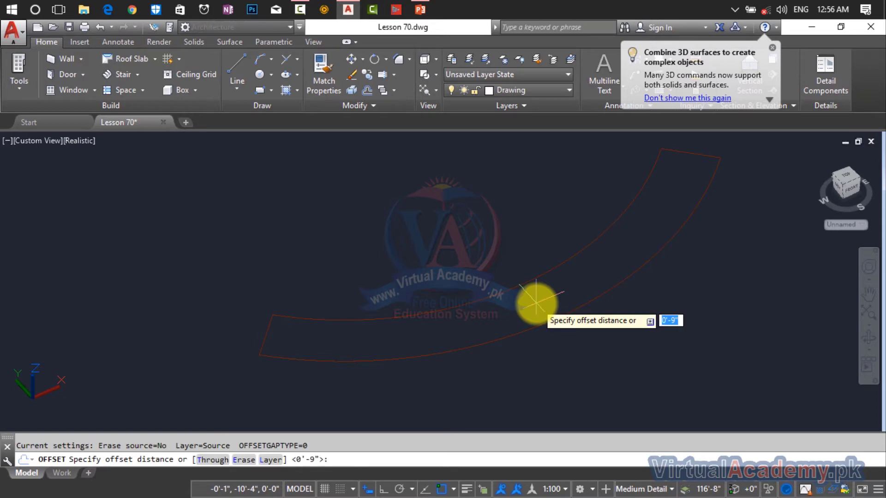
key("Return")
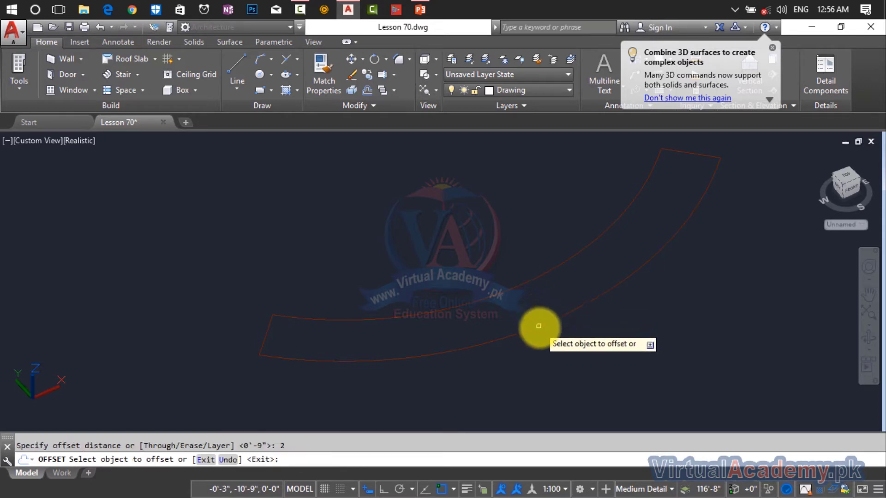
left_click(540, 325)
left_click(530, 309)
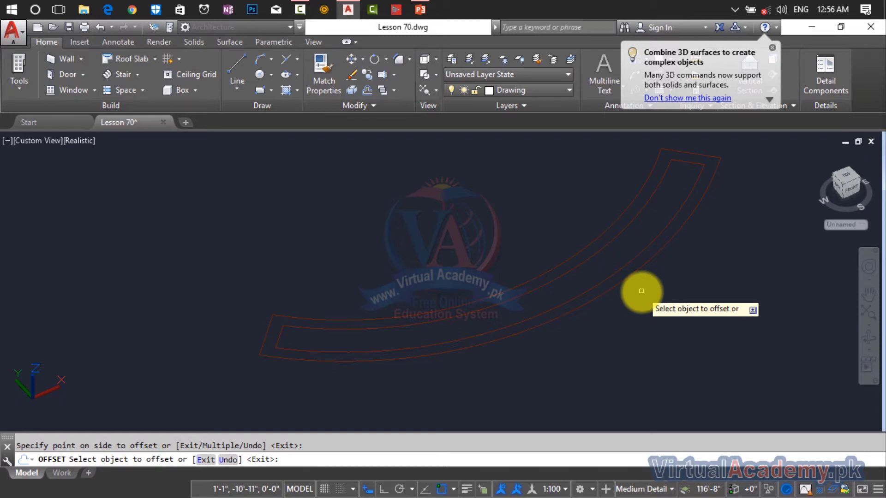
key("Escape")
- Explode the inner offset outline into separate arcs and end lines
scroll(682, 174, "up", 3)
middle_click_drag(678, 158, 630, 226)
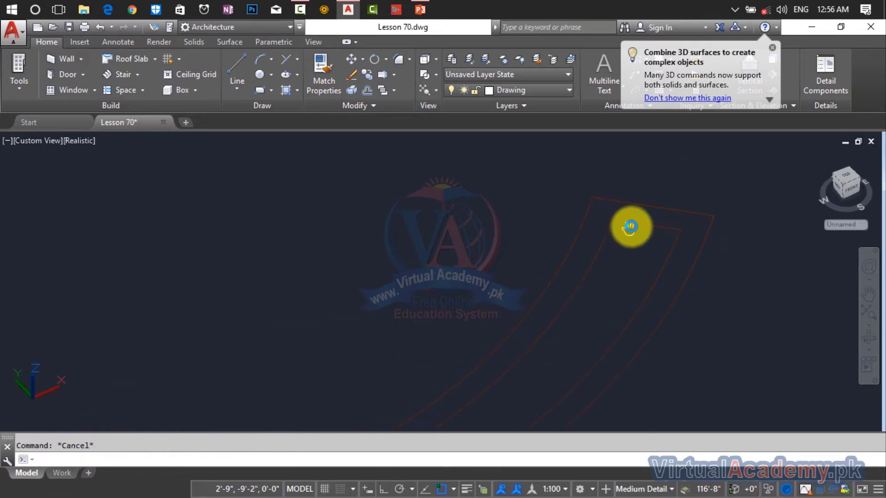
key("Return")
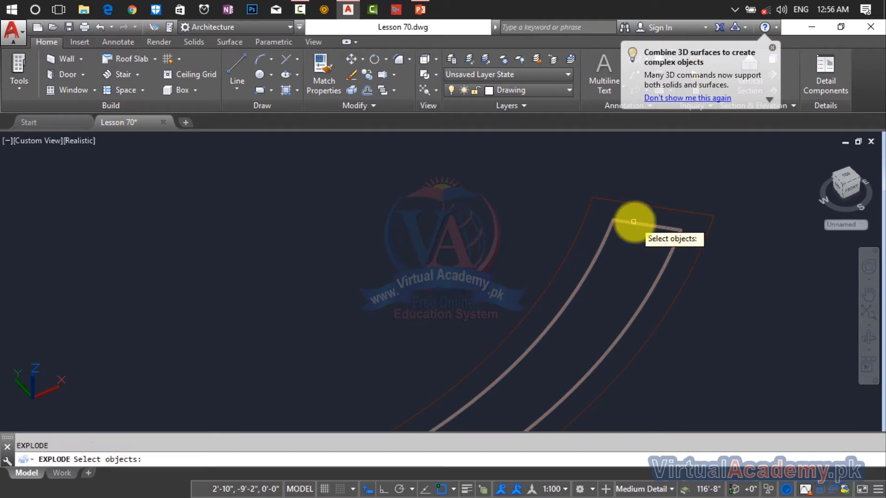
left_click(634, 225)
key("Return")
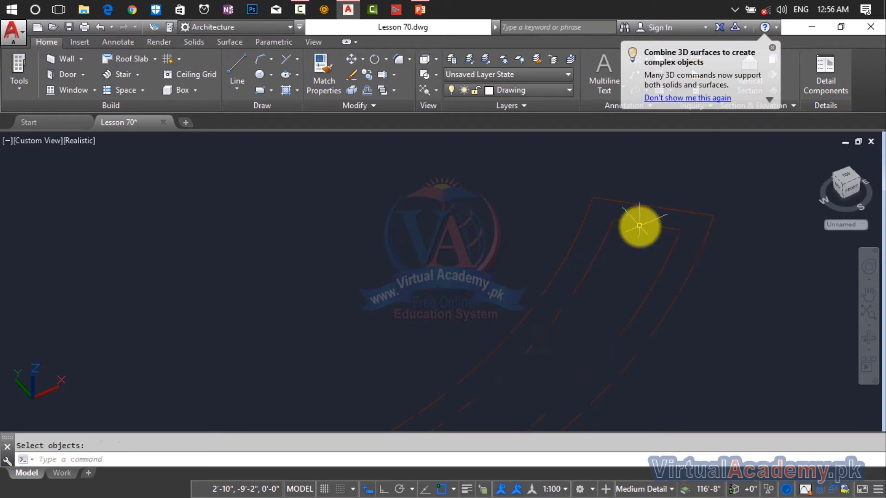
key("Escape")
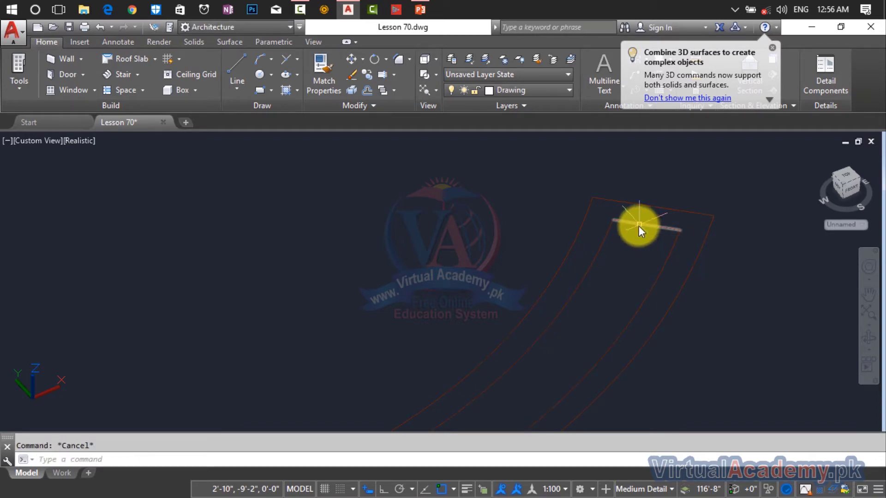
- Create a path array of the inner outline's short end line along the larger arc of the inner outline
type("ar")
key("Return")
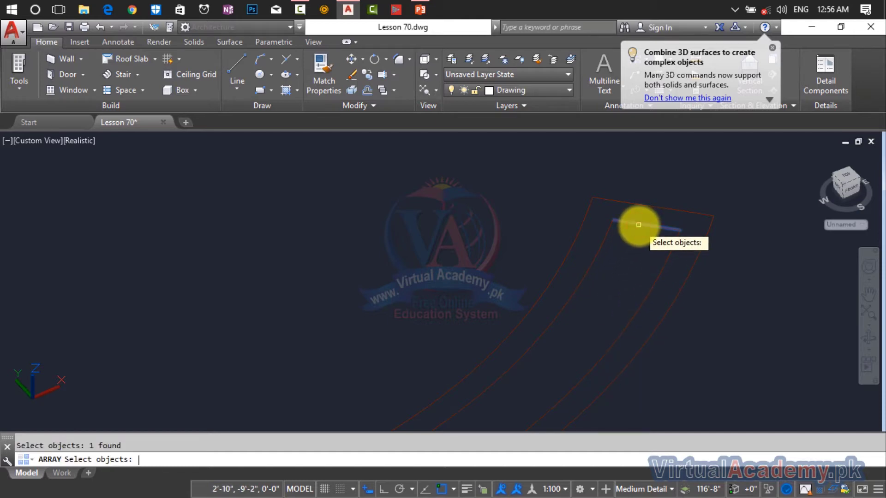
key("Return")
left_click(658, 272)
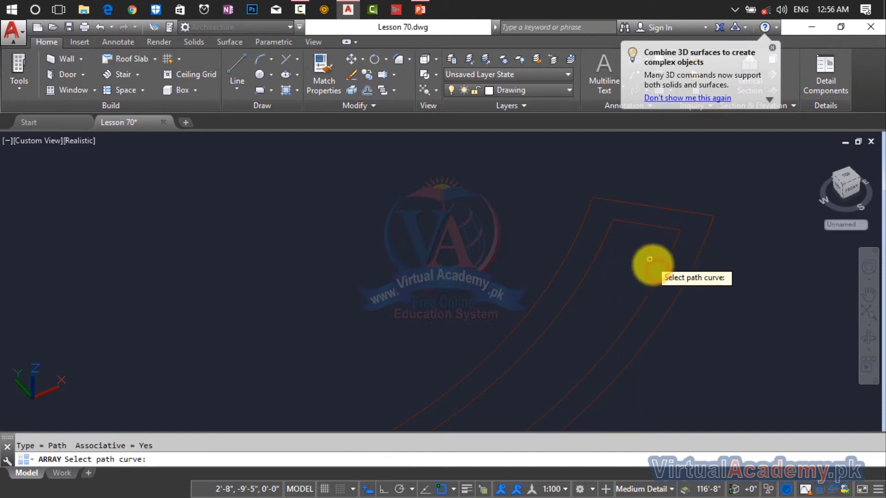
left_click(660, 276)
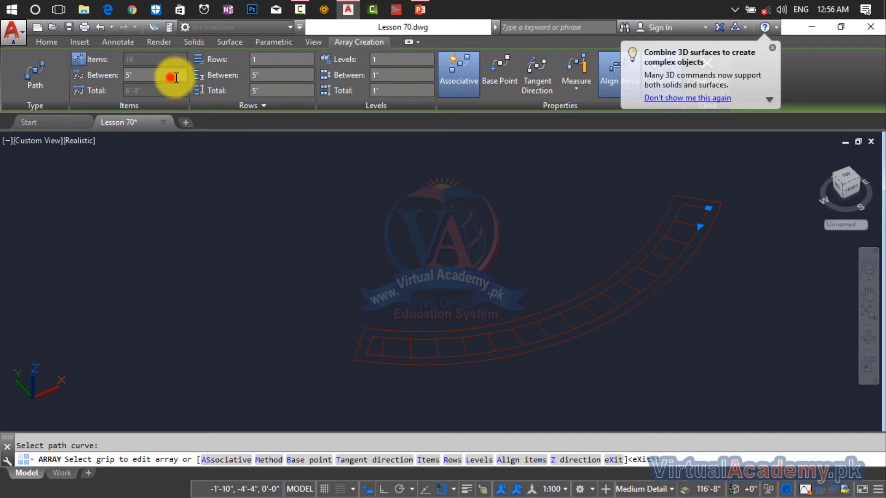
- Set the spacing between the path array's items to 14" and finish the array
type("15")
key("Return")
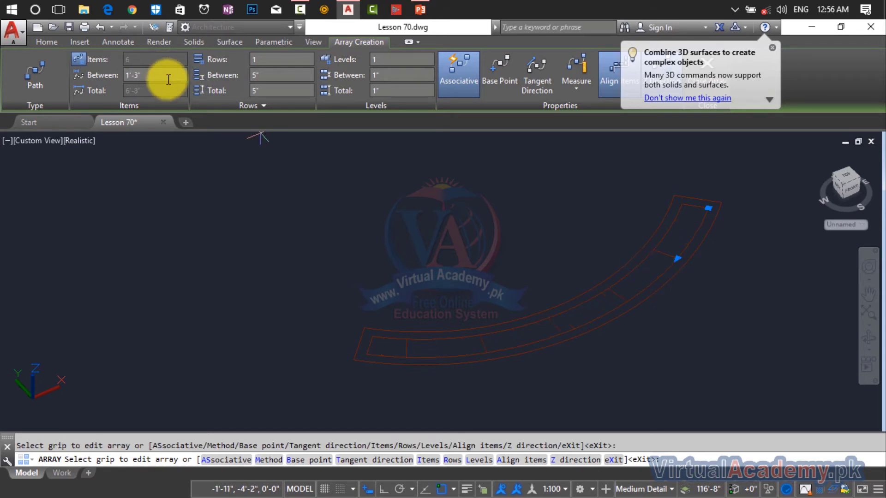
type("1")
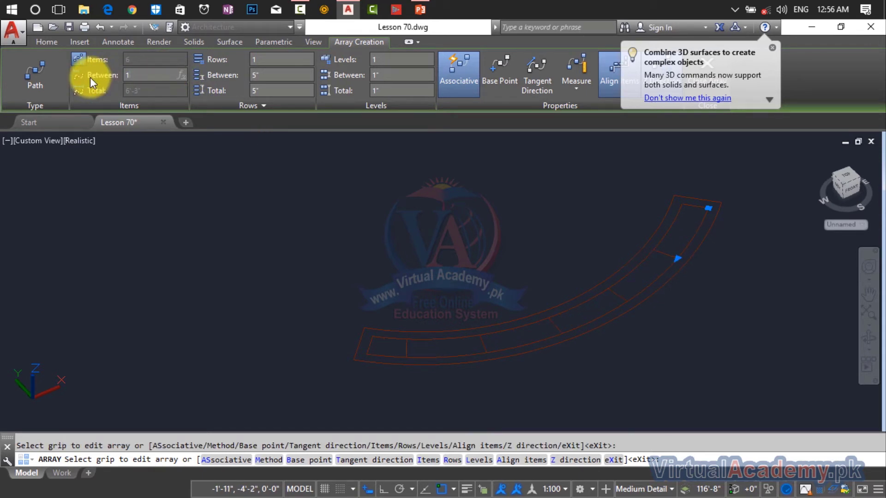
type("4")
key("Return")
key("Return")
key("Escape")
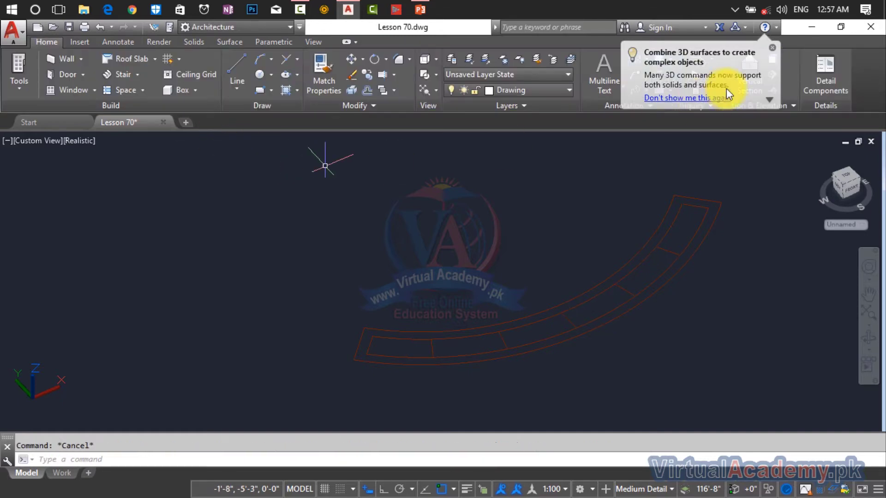
scroll(657, 286, "up", 2)
middle_click_drag(657, 287, 610, 257)
scroll(643, 183, "up", 2)
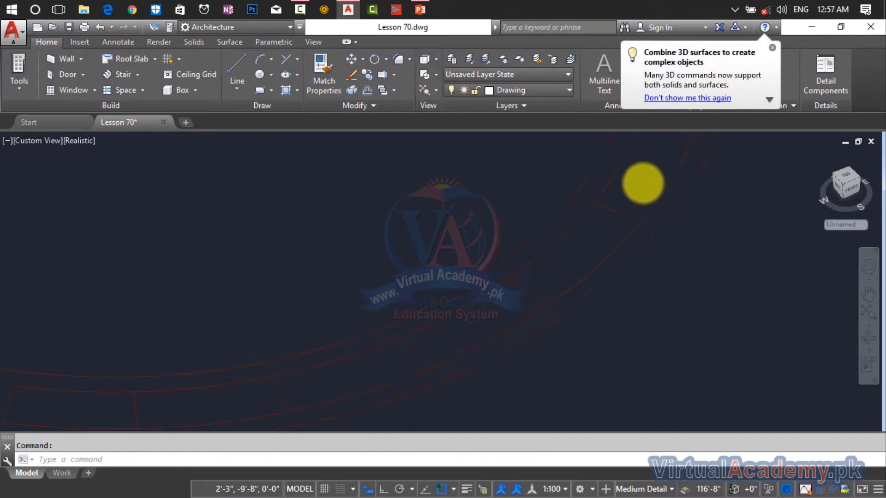
scroll(643, 182, "down", 1)
middle_click_drag(642, 182, 629, 255)
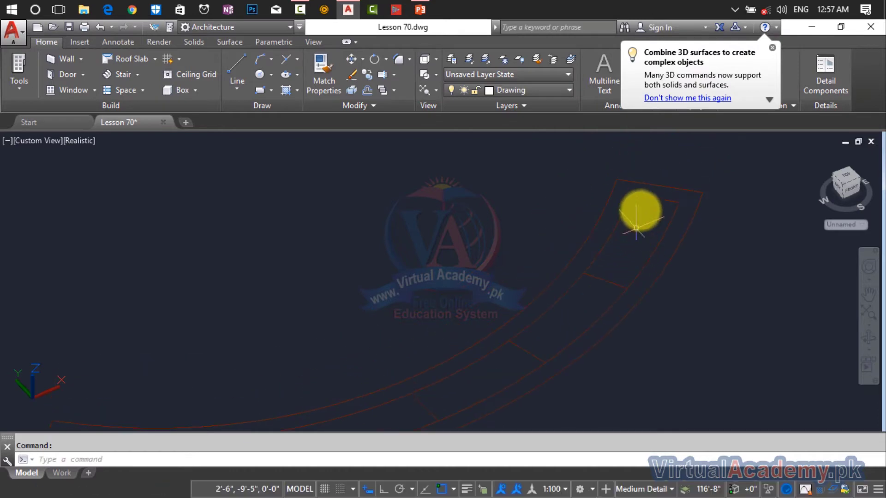
- Explode the path array of divider lines into separate lines
key("Escape")
left_click(645, 202)
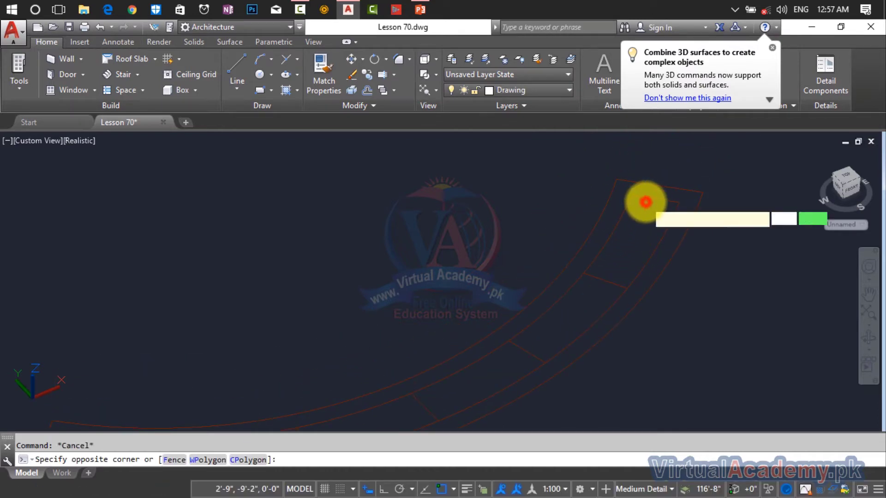
scroll(645, 201, "up", 3)
key("Escape")
left_click(652, 196)
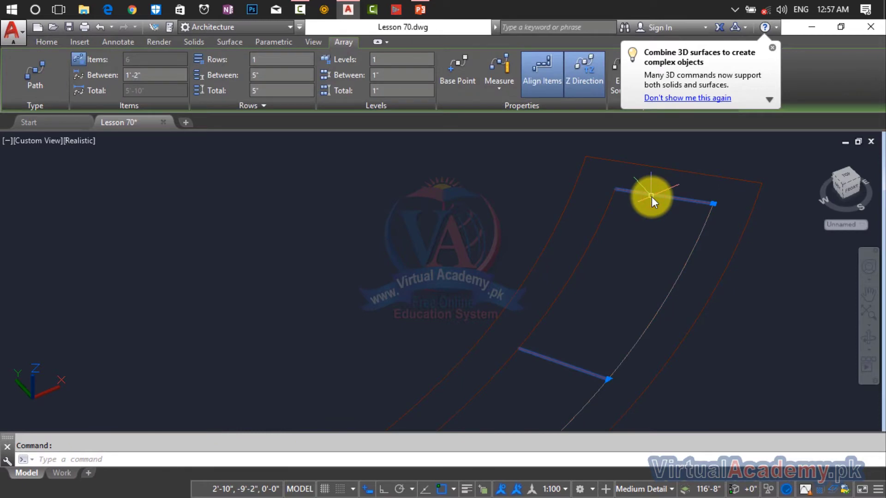
type("x")
key("Return")
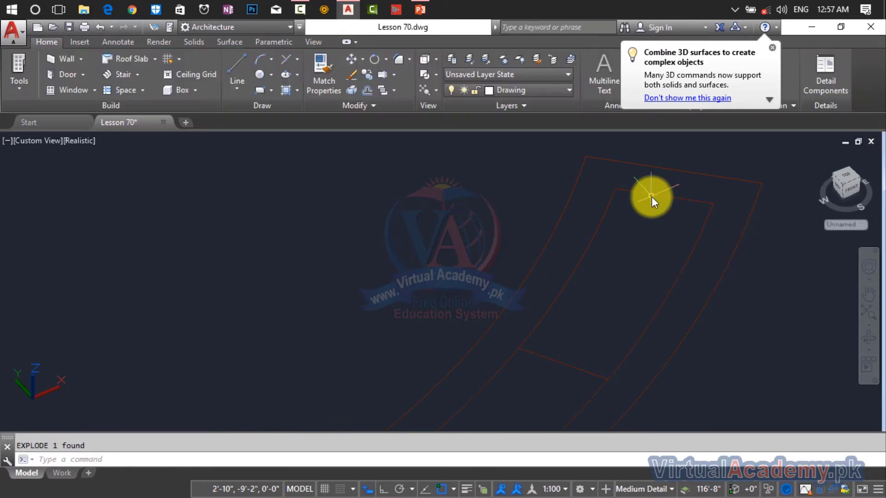
left_click(652, 196)
key("Escape")
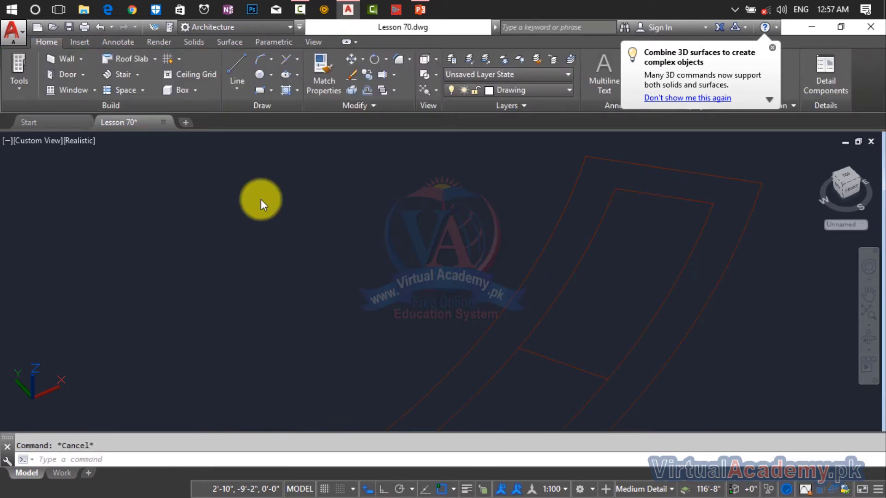
- Switch to the Top view and frame the curved window outline
left_click(40, 141)
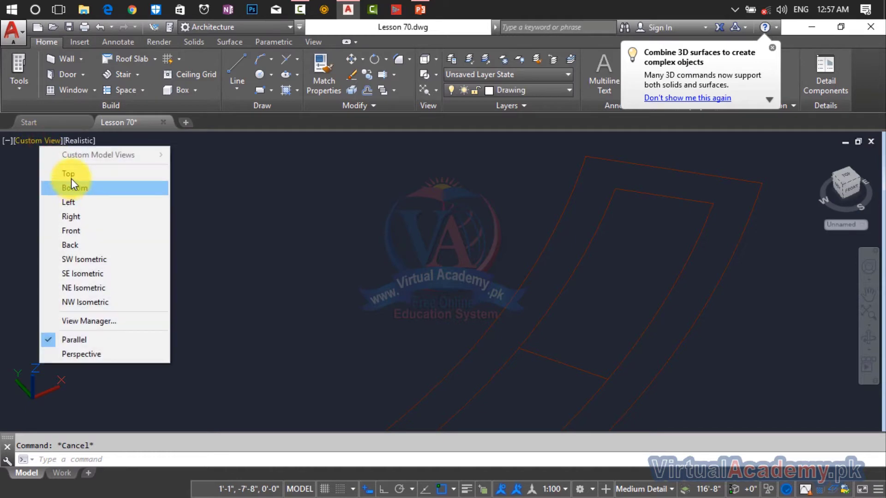
left_click(71, 175)
middle_click_drag(339, 393, 420, 277)
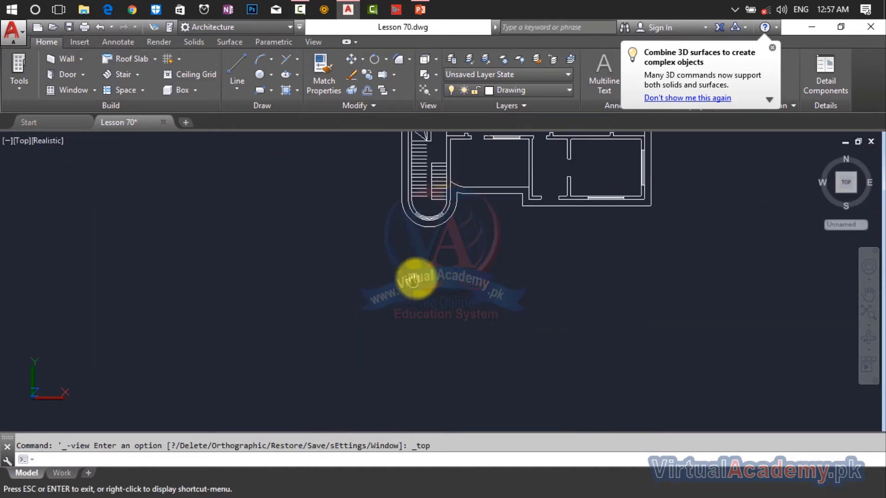
scroll(439, 281, "up", 6)
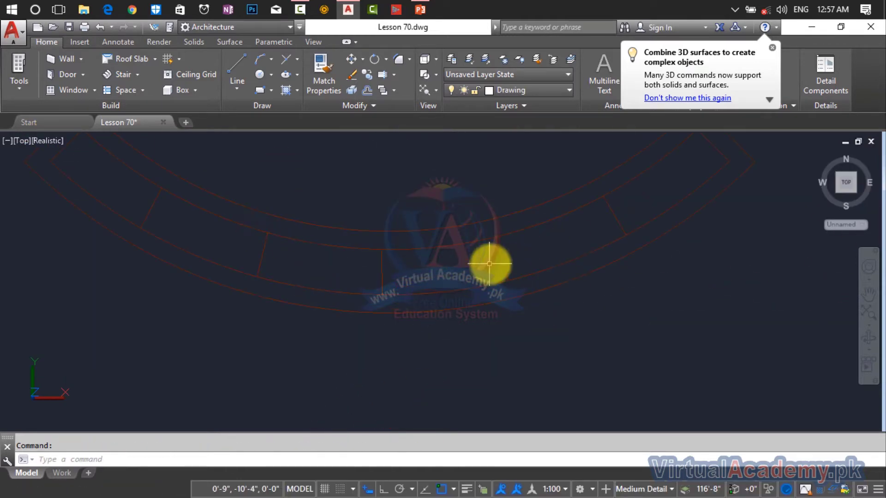
scroll(462, 351, "down", 3)
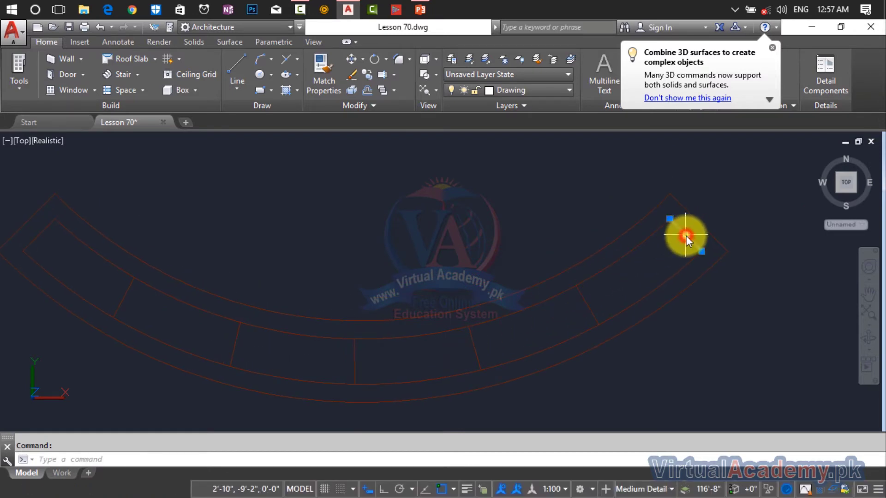
key("Escape")
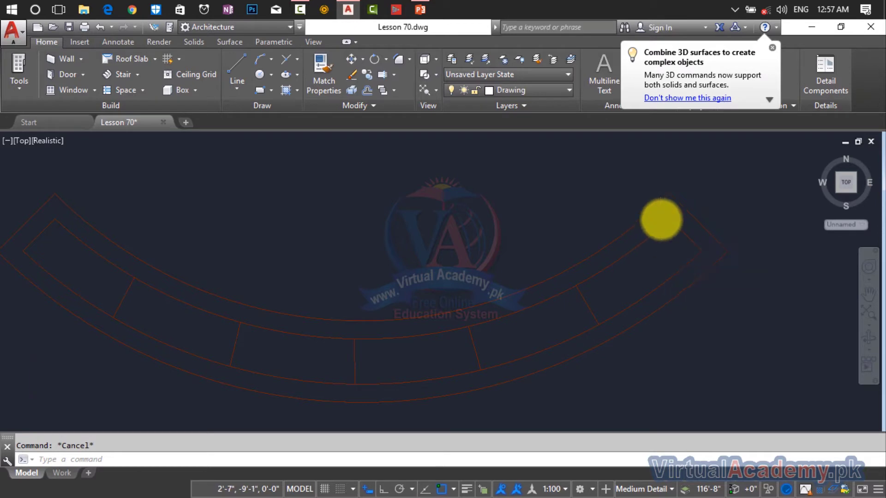
- Explode the outer curved outline into separate arcs and end lines
scroll(676, 218, "up", 3)
left_click(721, 208)
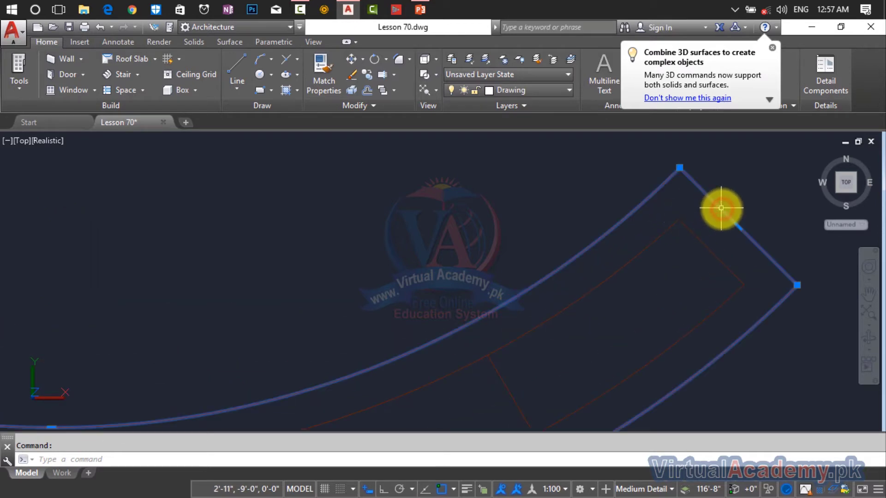
key("Escape")
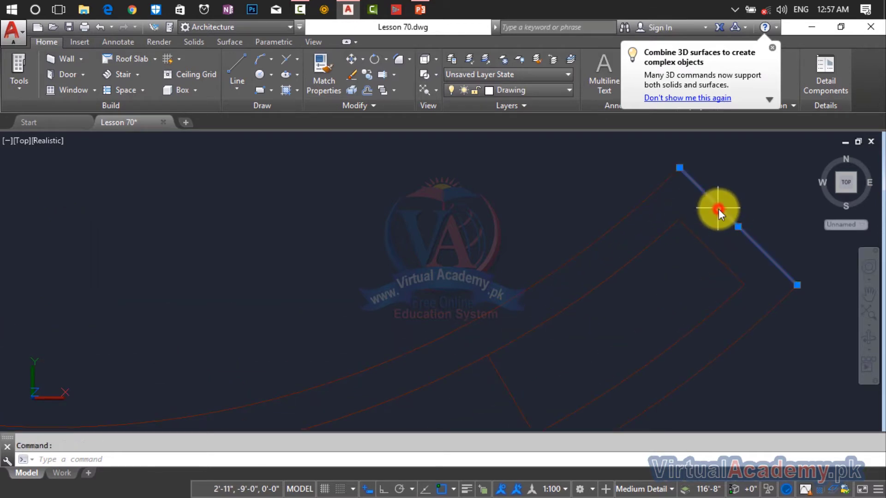
- Offset the outer outline's two short end lines 2" inward, toward the middle of the window
type("o")
key("Return")
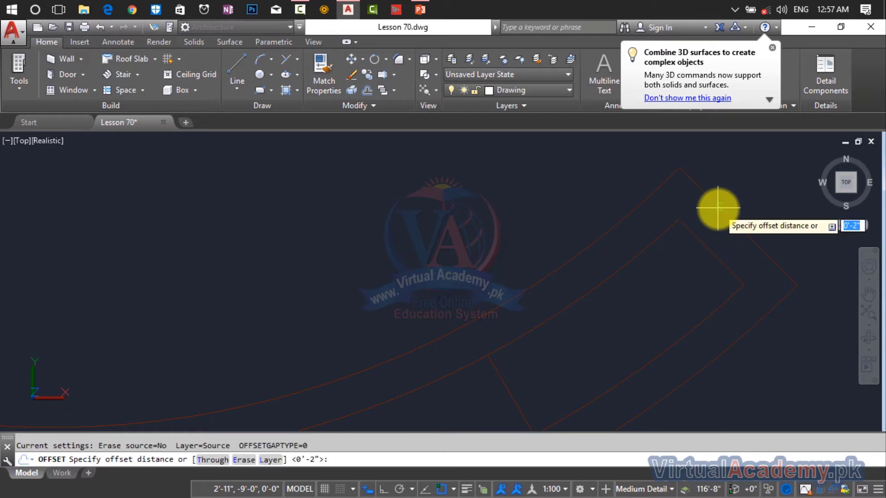
key("Return")
left_click(724, 216)
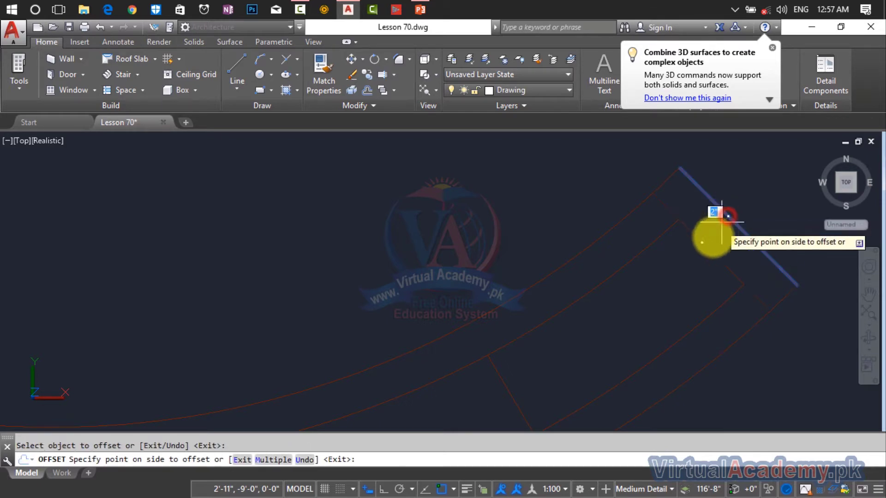
left_click(710, 242)
scroll(711, 242, "down", 2)
middle_click_drag(708, 244, 838, 245)
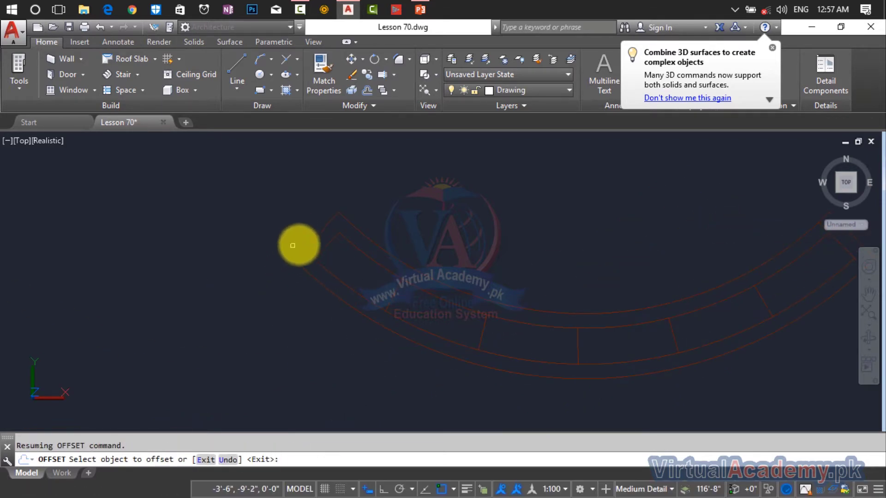
left_click(314, 240)
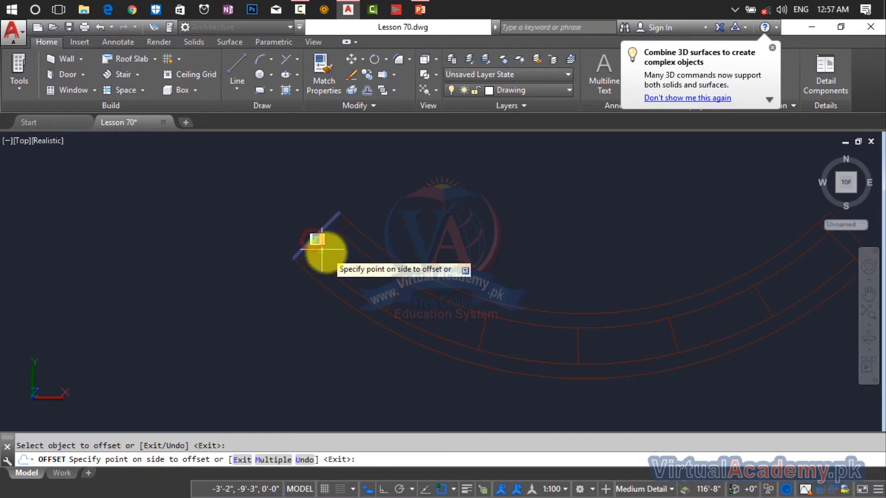
left_click(321, 247)
key("Escape")
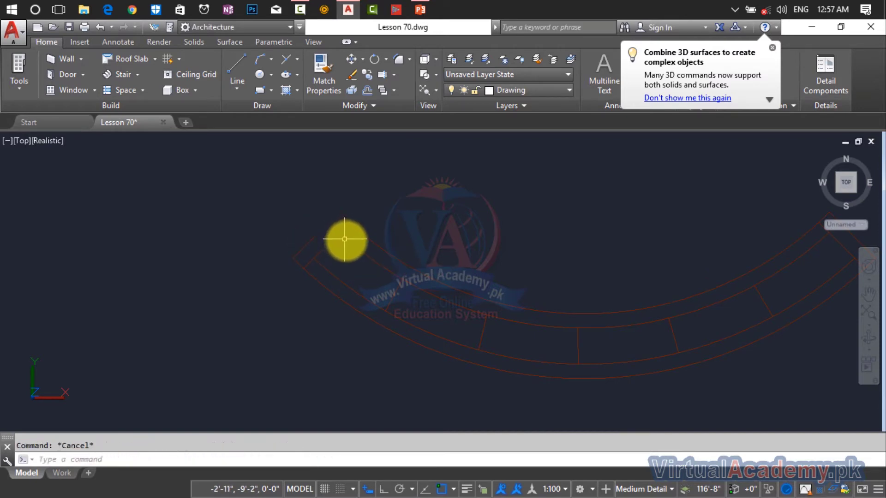
- Erase the two long arcs of the outer outline, keeping its end lines
scroll(369, 240, "up", 1)
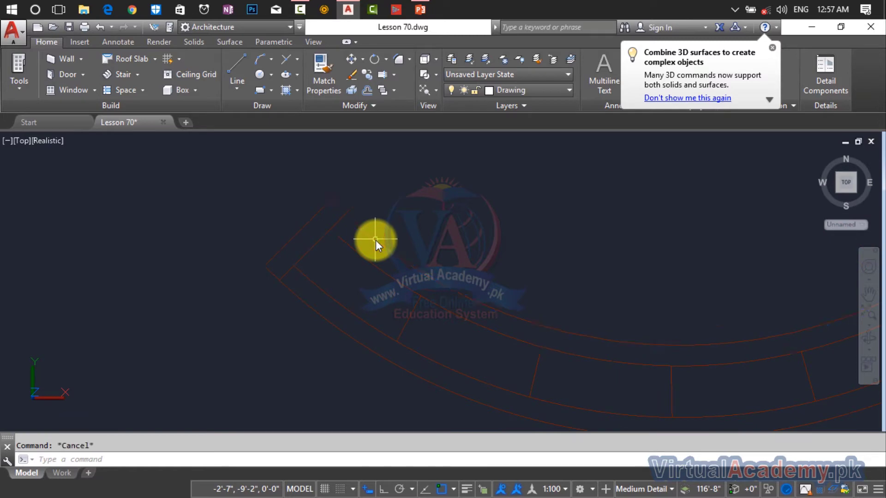
type("tr")
key("Return")
key("Return")
left_click(376, 240)
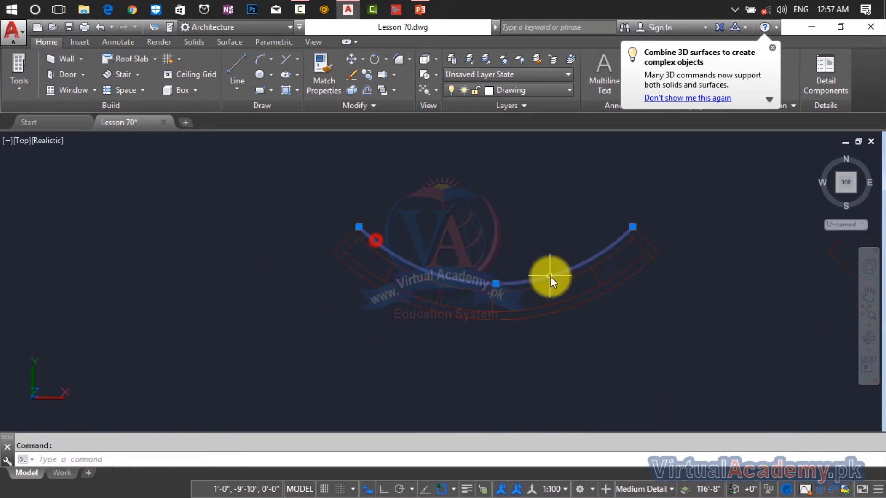
key("Delete")
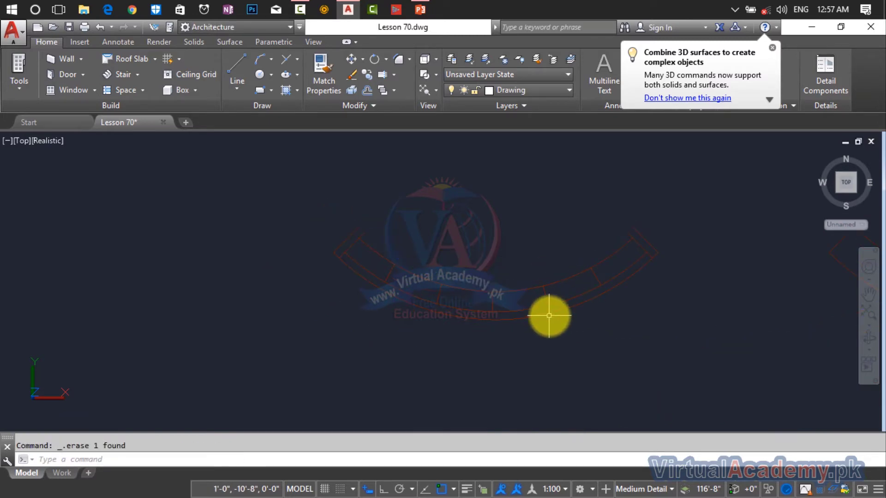
left_click(549, 312)
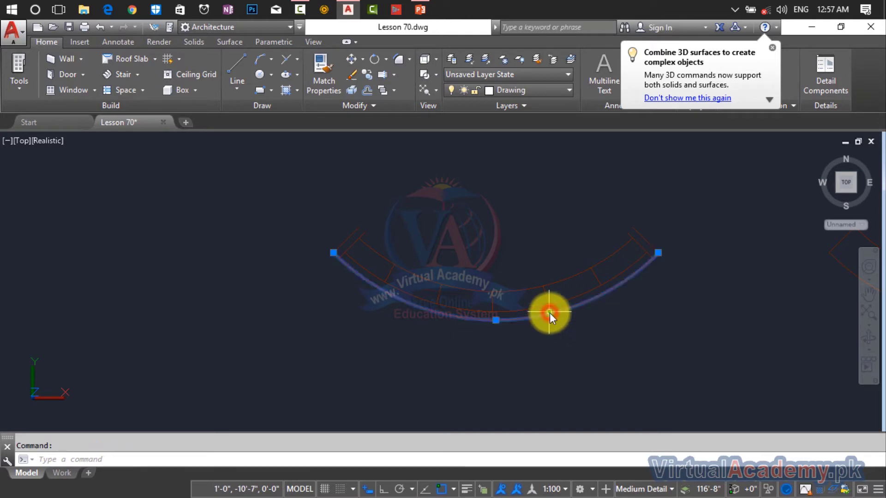
key("Delete")
- Close both open ends of the window's eastern pair of end lines with 2" connecting lines
scroll(646, 250, "up", 3)
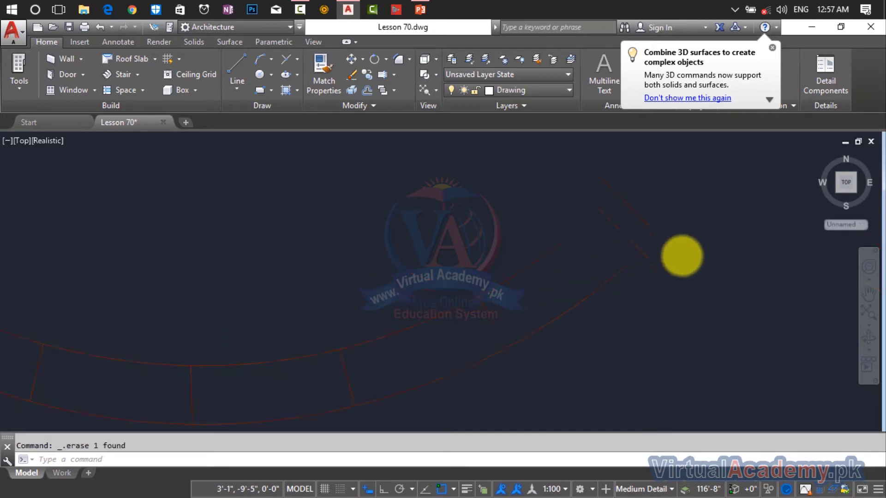
type("l")
key("Return")
left_click(644, 263)
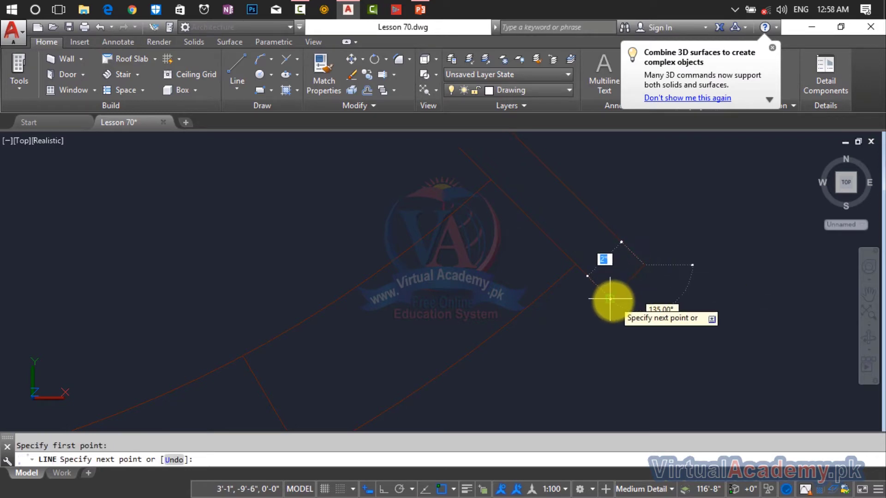
left_click(610, 299)
key("Return")
middle_click_drag(611, 300, 667, 394)
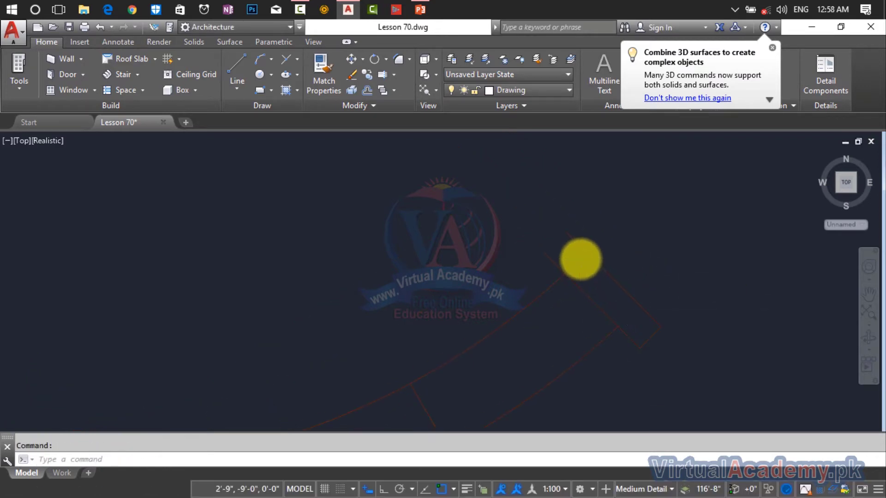
scroll(569, 241, "up", 3)
key("Return")
left_click(536, 180)
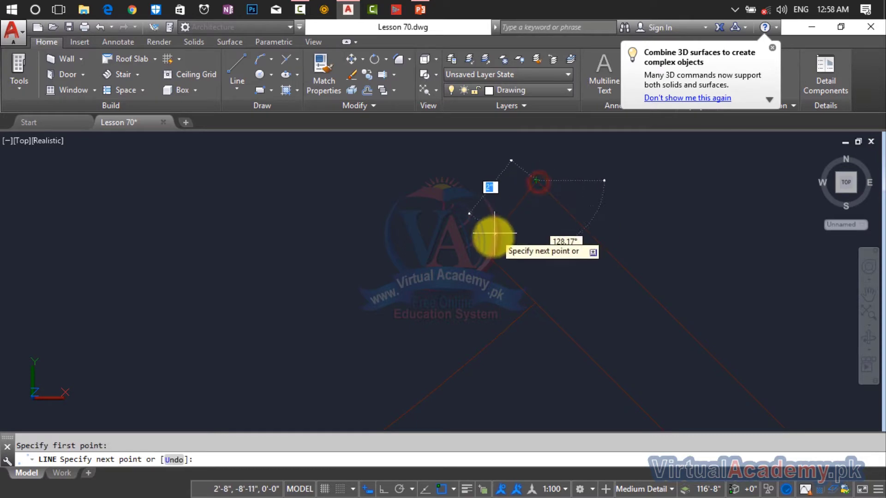
left_click(475, 245)
key("Return")
- Close both open ends of the window's western pair of end lines with short connecting lines
scroll(474, 245, "down", 4)
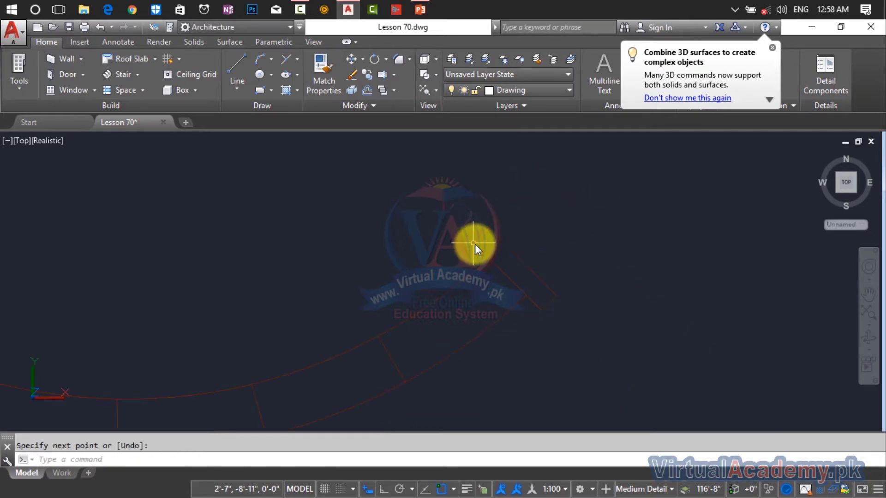
middle_click_drag(475, 245, 683, 202)
middle_click_drag(499, 221, 617, 299)
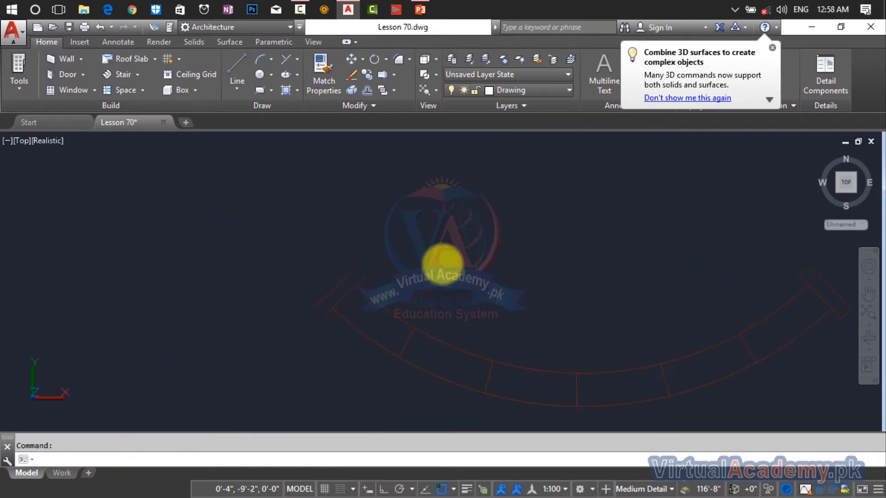
scroll(371, 273, "up", 5)
key("Return")
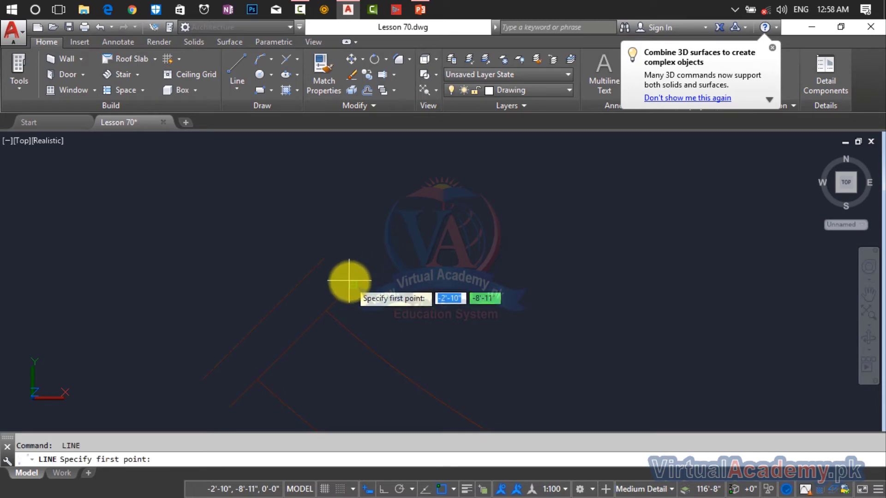
left_click(348, 280)
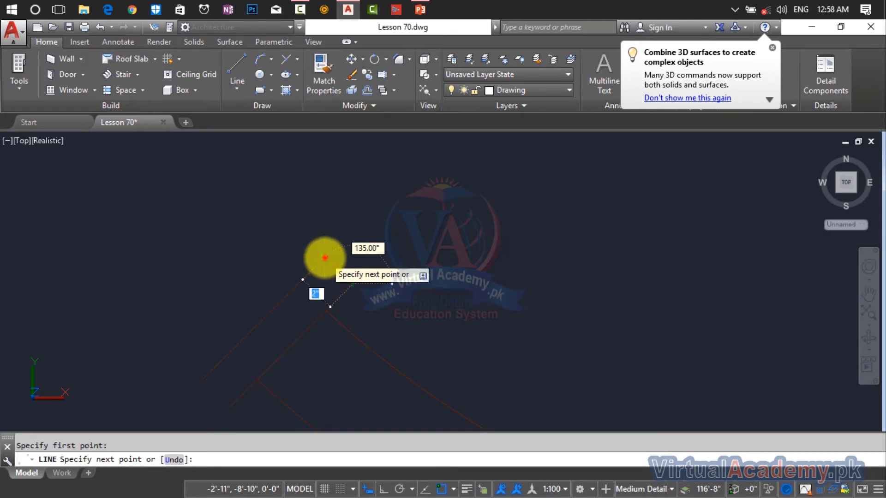
left_click(325, 258)
scroll(328, 257, "down", 4)
middle_click_drag(328, 256, 413, 230)
key("Return")
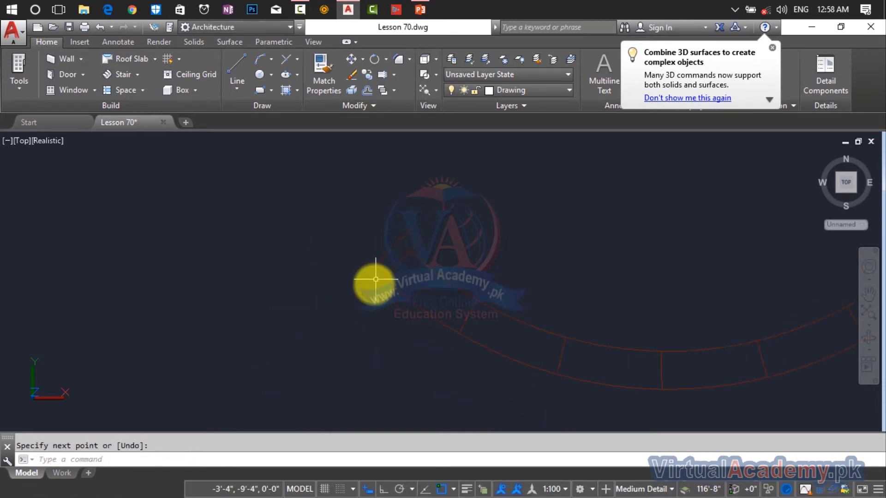
key("Return")
left_click(364, 287)
left_click(363, 274)
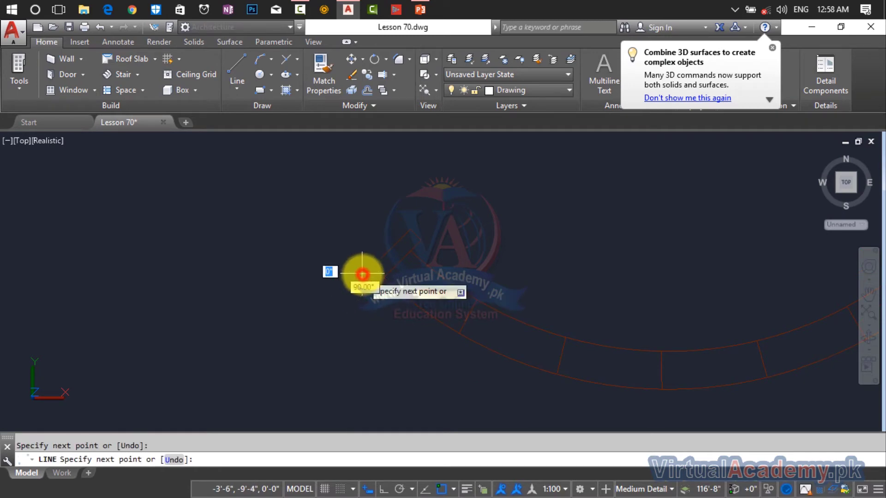
key("Return")
- Offset both long arcs of the window frame 1.5" inward, toward each other
scroll(486, 254, "down", 3)
middle_click_drag(518, 258, 417, 240)
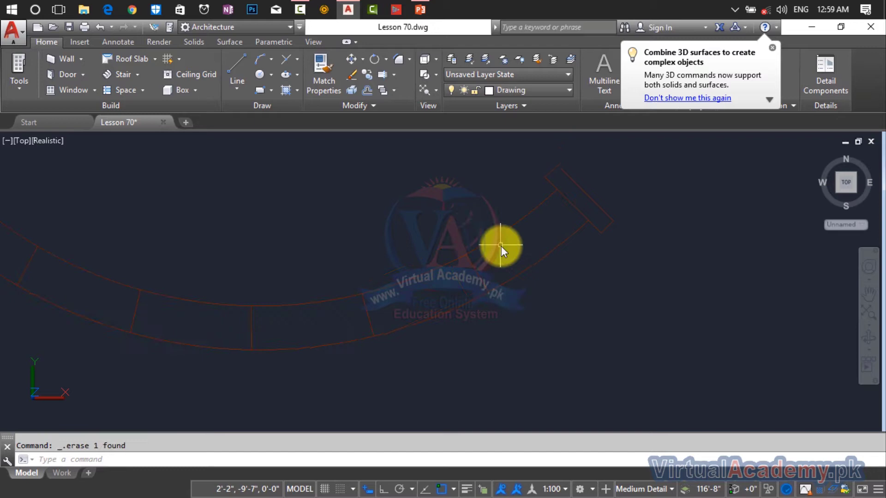
type("o")
key("Return")
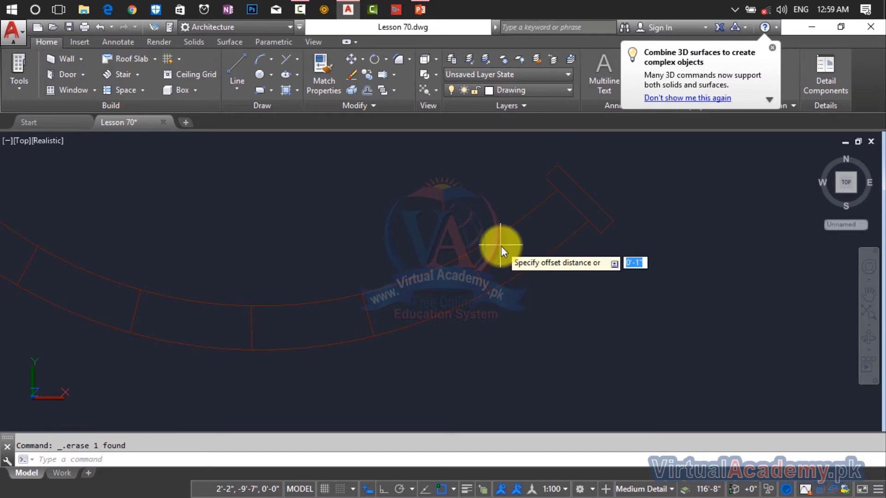
type("1.5\"")
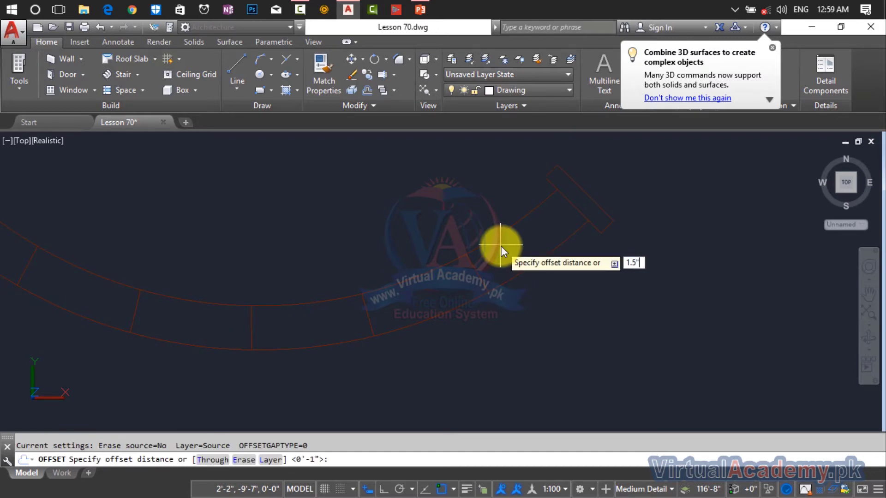
key("Return")
left_click(496, 233)
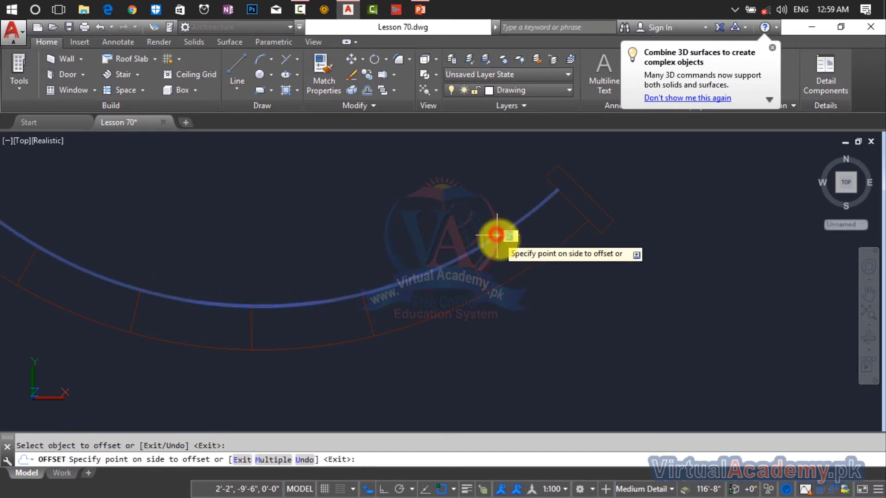
left_click(503, 263)
left_click(517, 275)
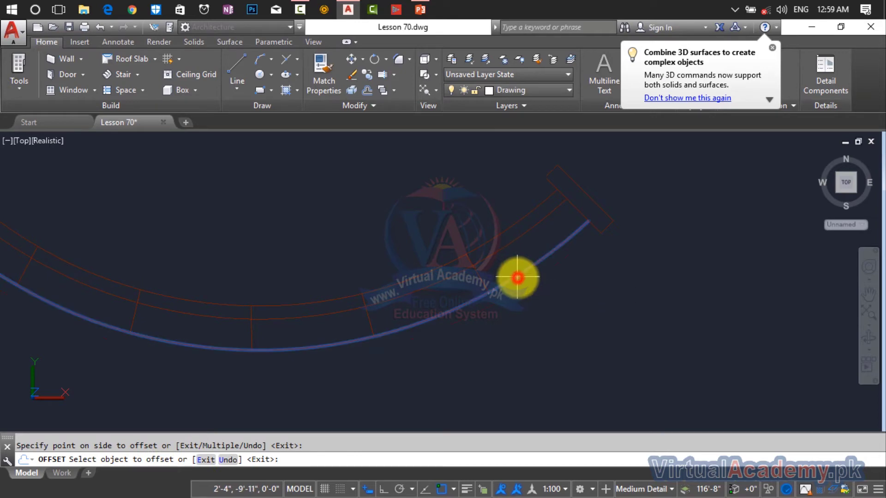
left_click(507, 255)
key("Escape")
- Measure the gap between the two new inner arcs of the window frame
scroll(484, 257, "up", 3)
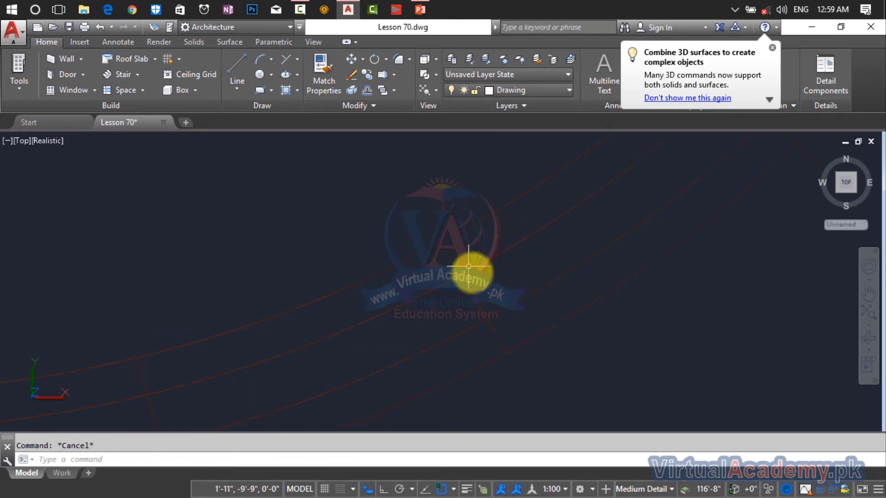
type("dist")
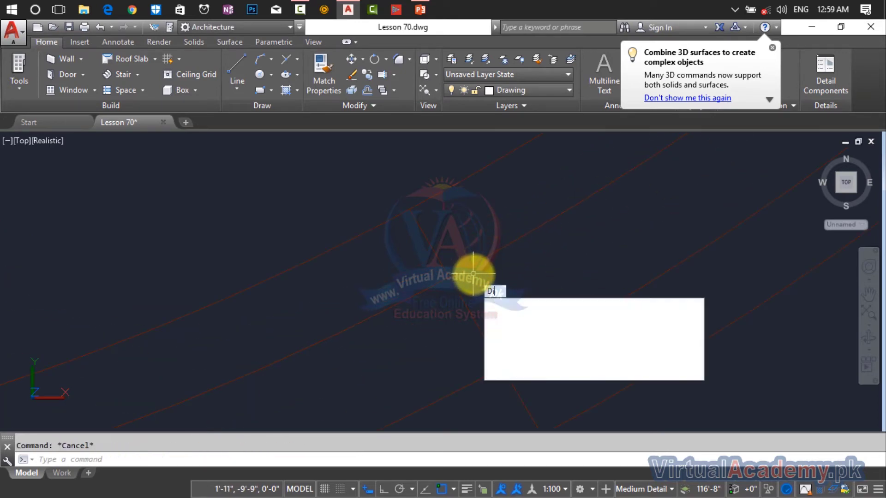
key("Return")
left_click(501, 367)
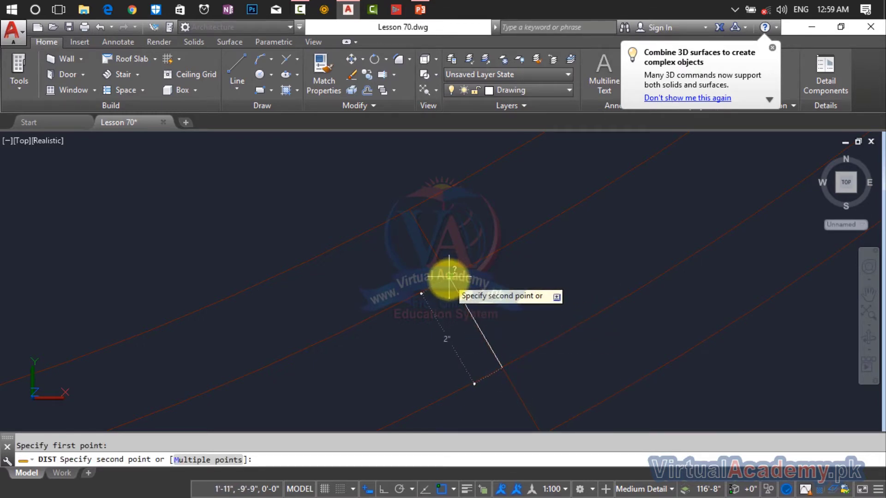
key("Escape")
key("Escape")
- Erase the original northern and southern long arcs of the window frame, keeping the two offset arcs between them
scroll(463, 284, "down", 5)
middle_click_drag(463, 285, 485, 275)
scroll(490, 269, "up", 2)
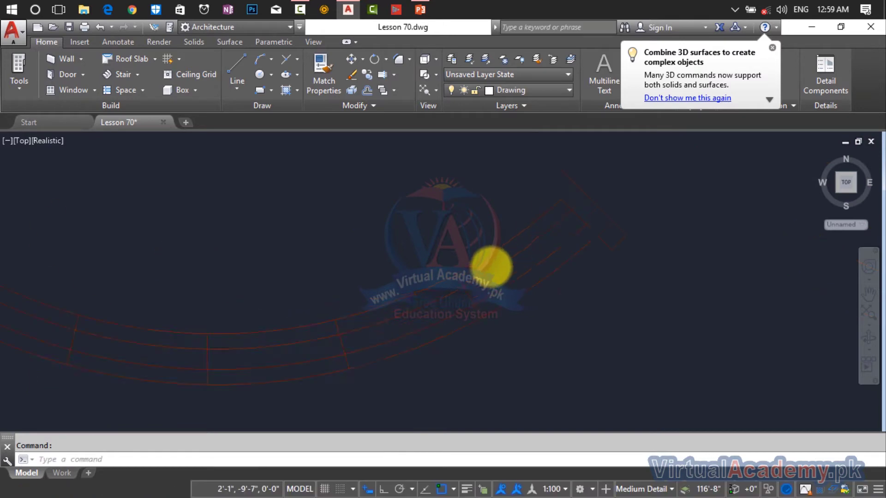
scroll(476, 257, "up", 2)
left_click(475, 258)
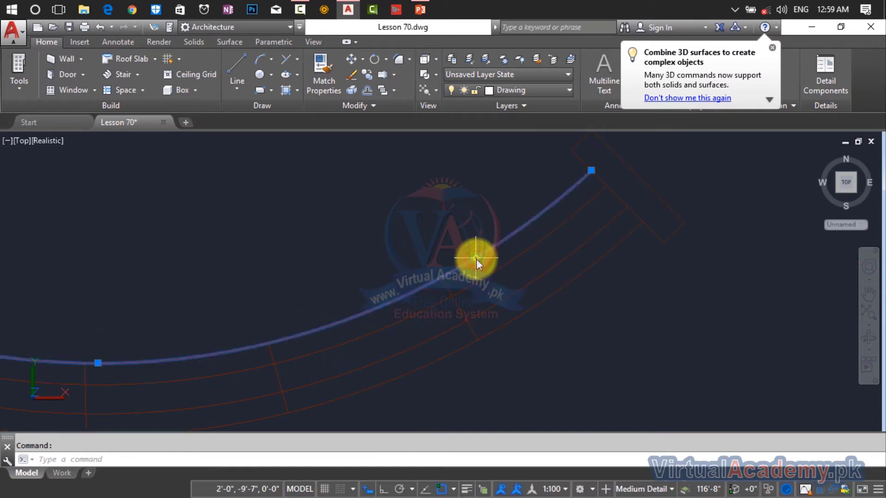
key("Delete")
scroll(535, 241, "down", 3)
middle_click_drag(534, 242, 483, 290)
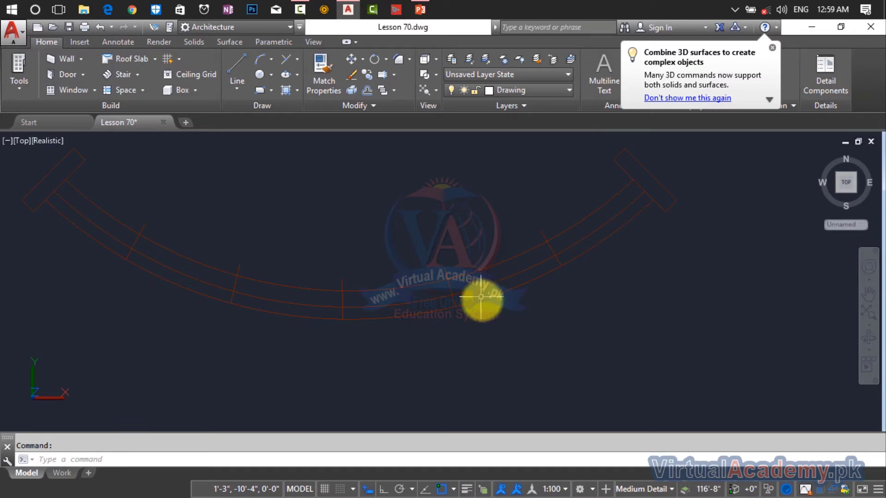
left_click(481, 296)
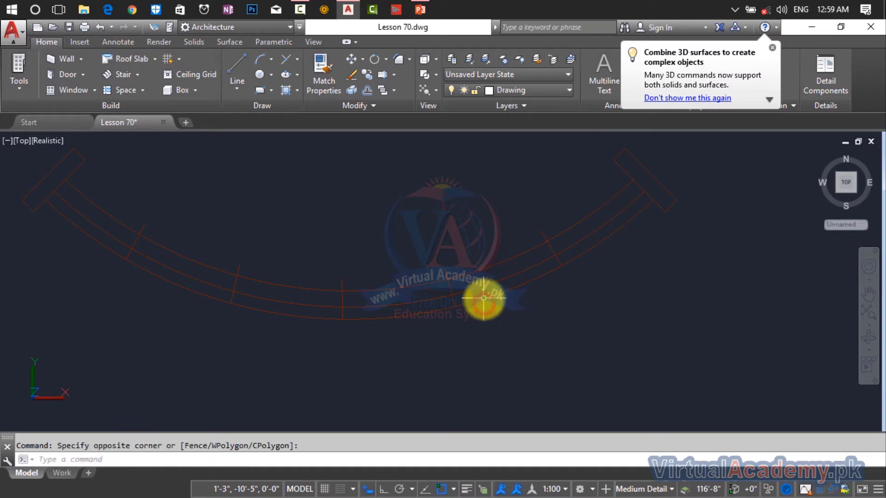
left_click(484, 299)
key("Delete")
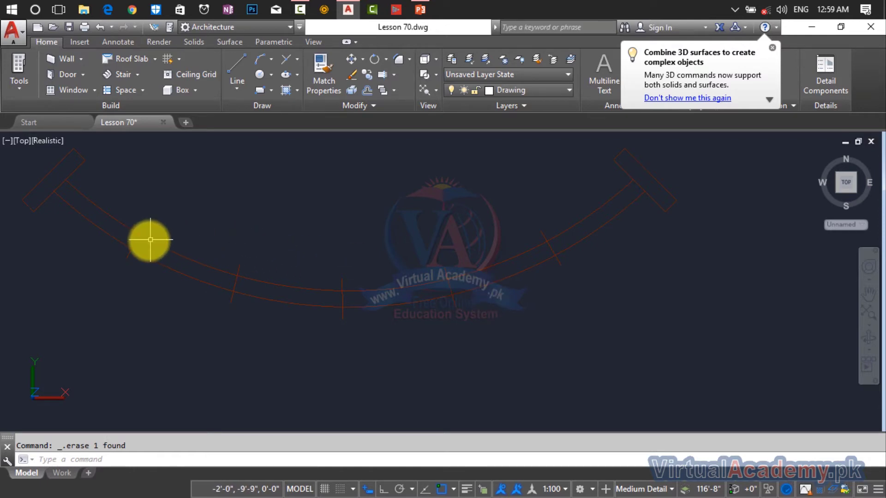
- Offset the westernmost divider line of the window 0.6" to both sides
scroll(139, 236, "up", 4)
middle_click_drag(142, 240, 346, 294)
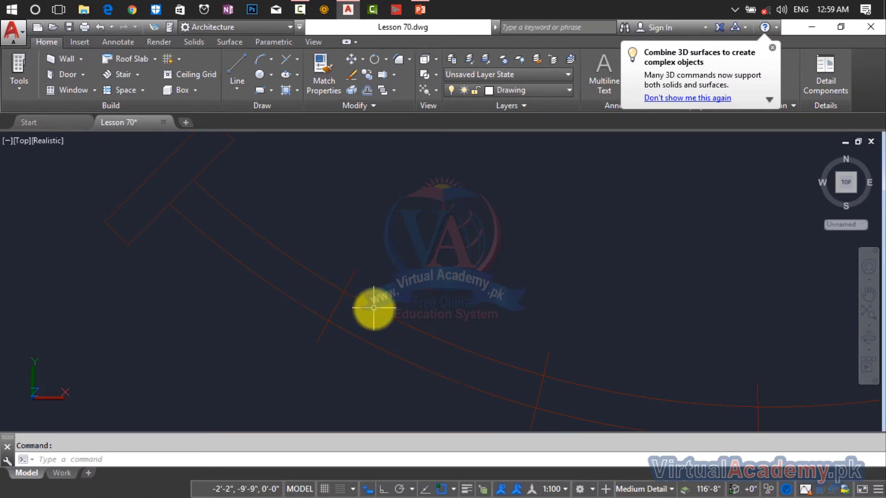
type("o")
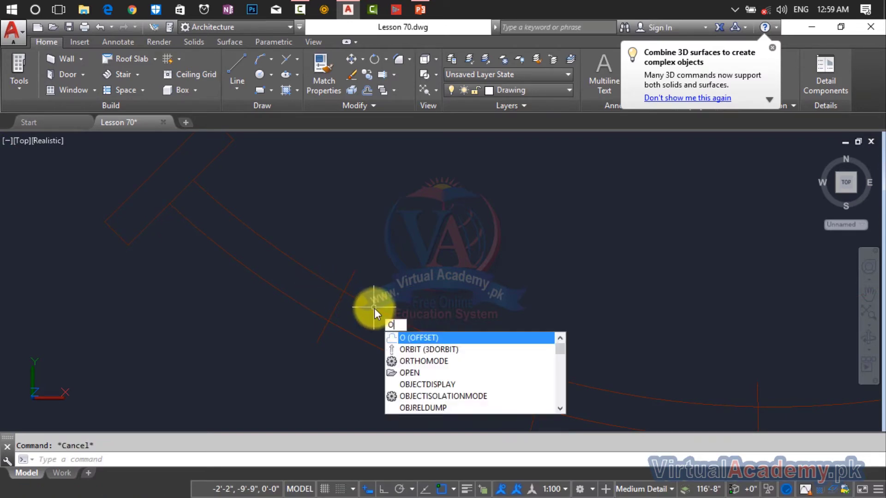
key("Return")
scroll(329, 297, "down", 3)
type(".6\"")
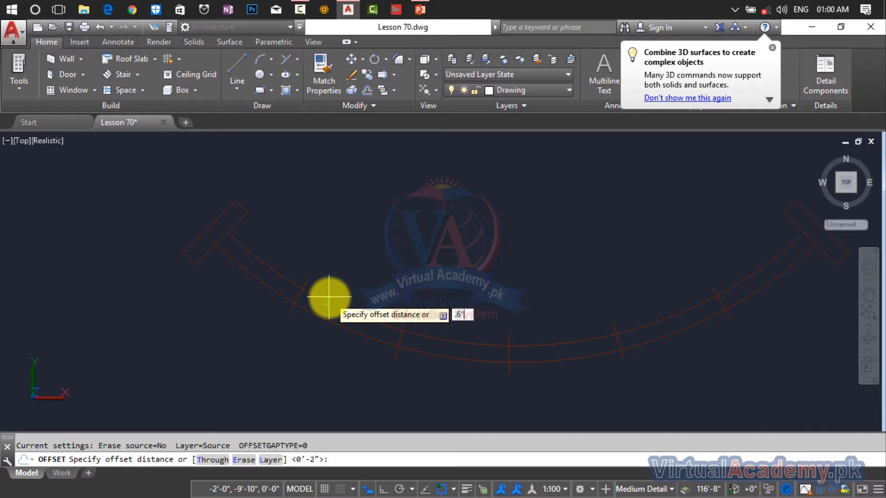
key("Return")
left_click(310, 281)
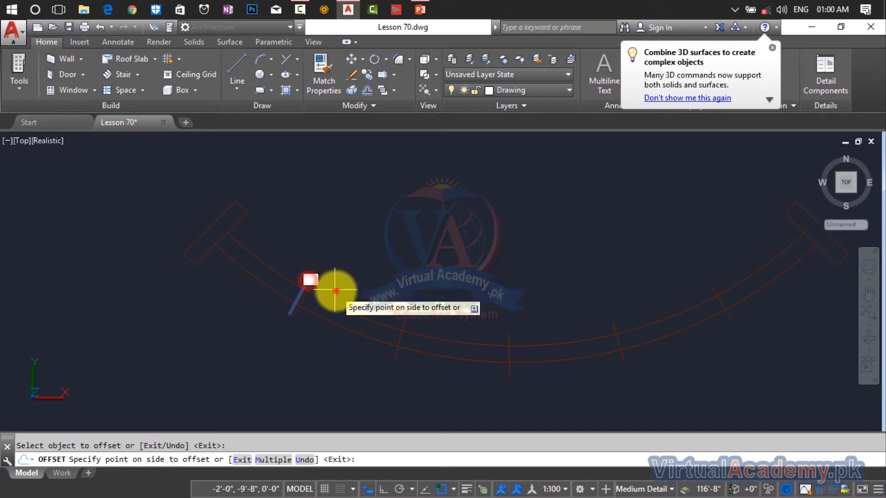
left_click(337, 293)
scroll(300, 283, "up", 2)
left_click(305, 283)
left_click(287, 257)
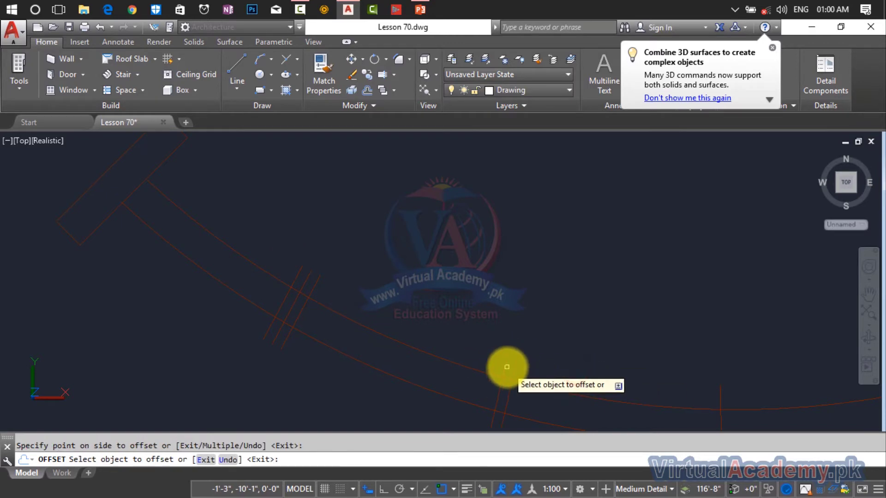
- Offset the second divider line from the west and the middle one by 0.6", completing a parallel line on both sides of each
left_click(505, 365)
left_click(446, 337)
middle_click_drag(583, 361, 465, 306)
left_click(534, 310)
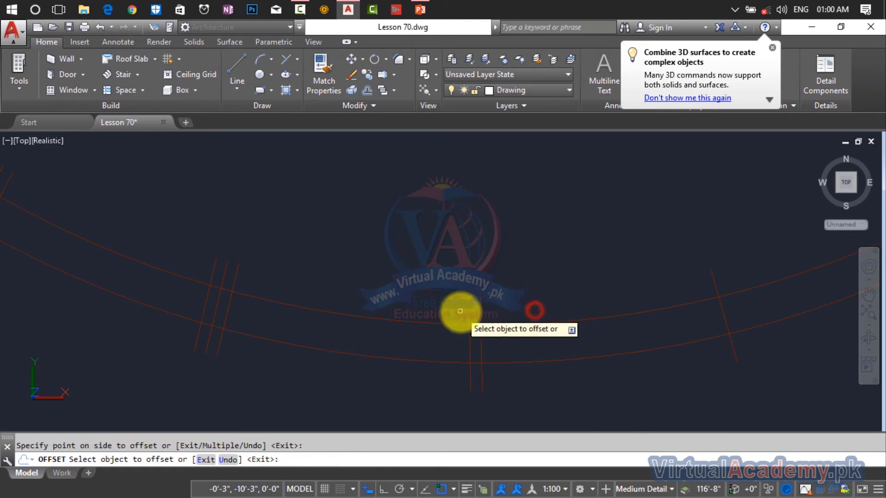
left_click(468, 313)
left_click(408, 302)
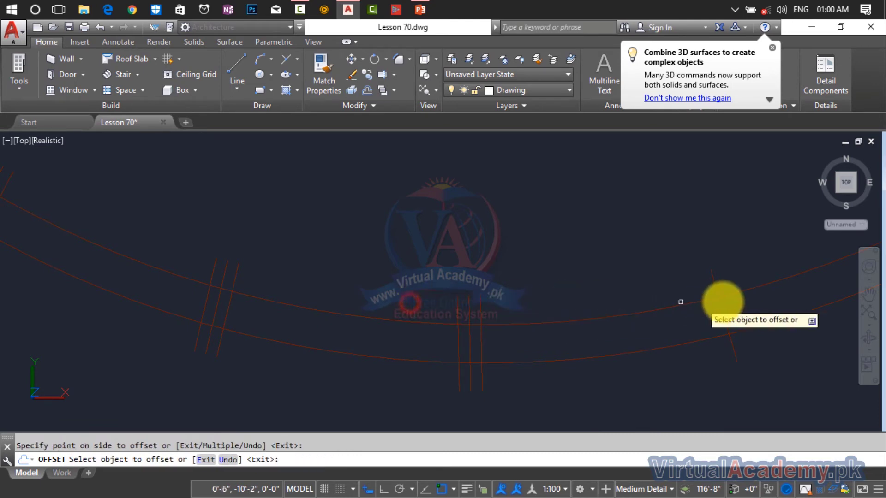
- Offset the divider line just east of the middle one 0.6" to both sides
left_click(711, 282)
left_click(752, 270)
left_click(709, 283)
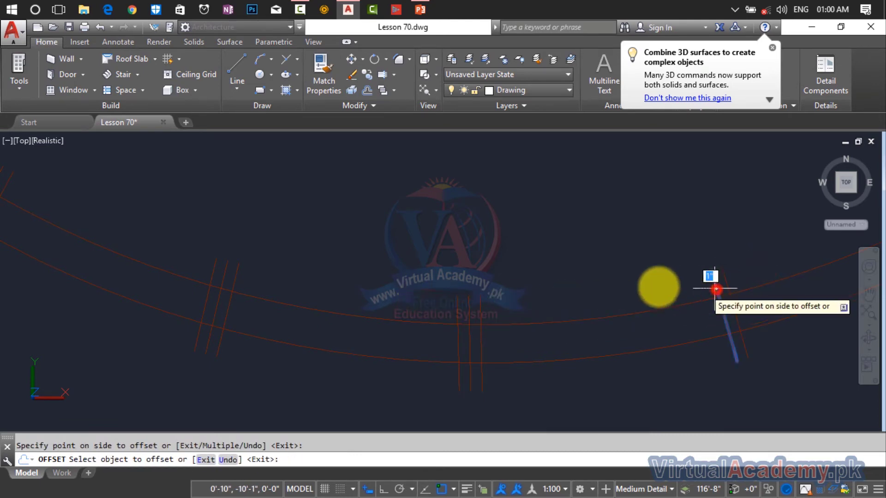
left_click(642, 284)
- Offset the easternmost divider line of the window 0.6" to both sides and end the Offset command
scroll(686, 291, "down", 2)
mouse_move(723, 299)
middle_mouse_down()
mouse_move(636, 316)
mouse_move(496, 319)
middle_mouse_up()
scroll(528, 268, "up", 3)
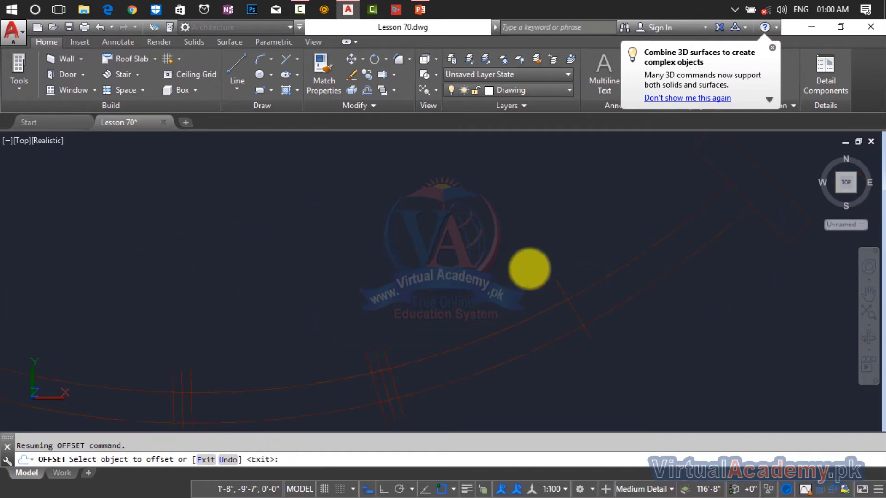
left_click(576, 295)
left_click(632, 263)
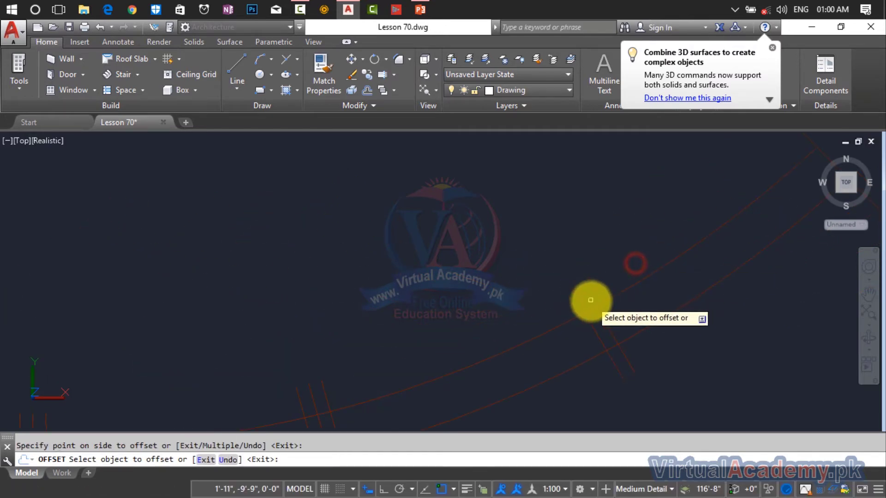
left_click(578, 303)
left_click(612, 288)
scroll(601, 303, "down", 3)
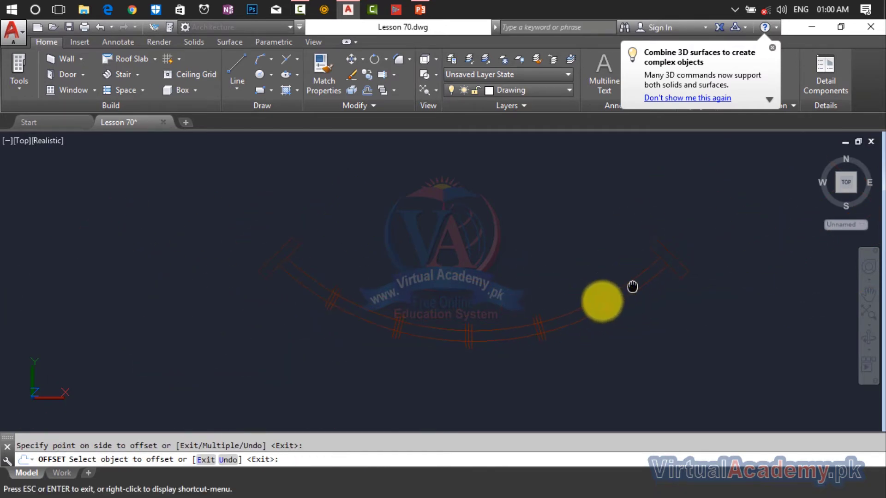
key("Escape")
- Measure the width of the plain curved outline east of the window frame, between its two long arcs
scroll(626, 294, "down", 2)
middle_click_drag(629, 296, 363, 255)
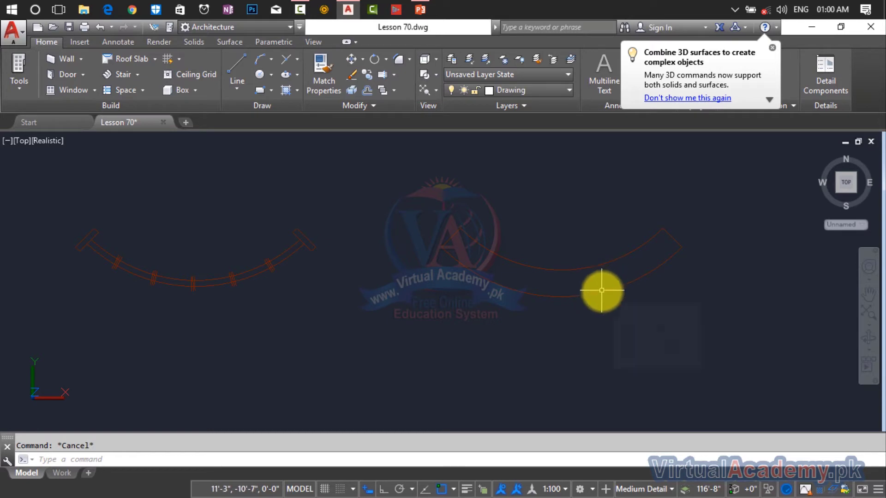
scroll(567, 283, "up", 3)
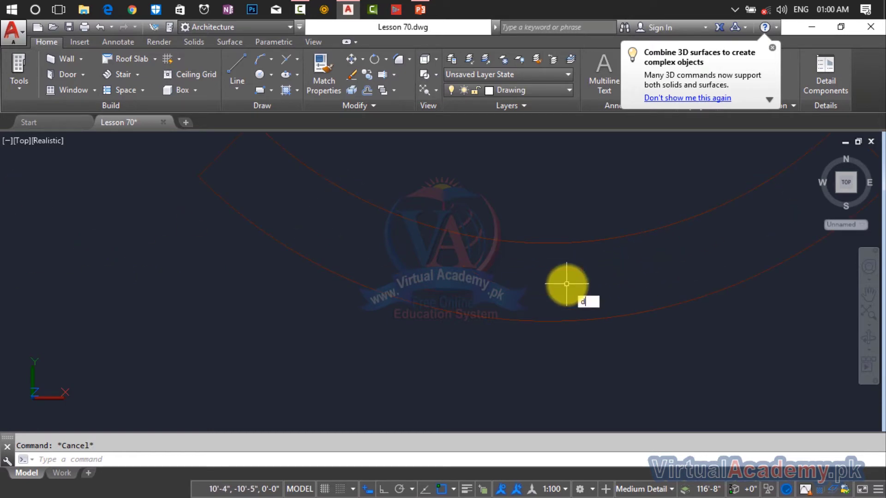
type("i")
key("Return")
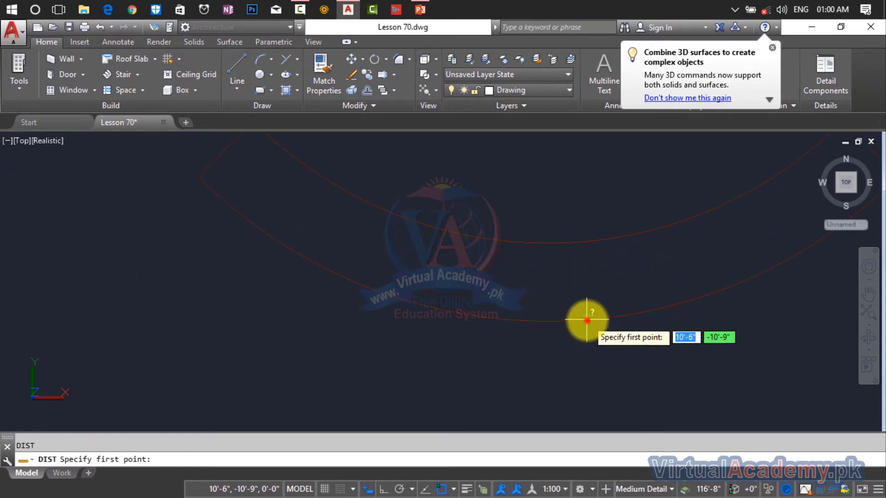
left_click(587, 320)
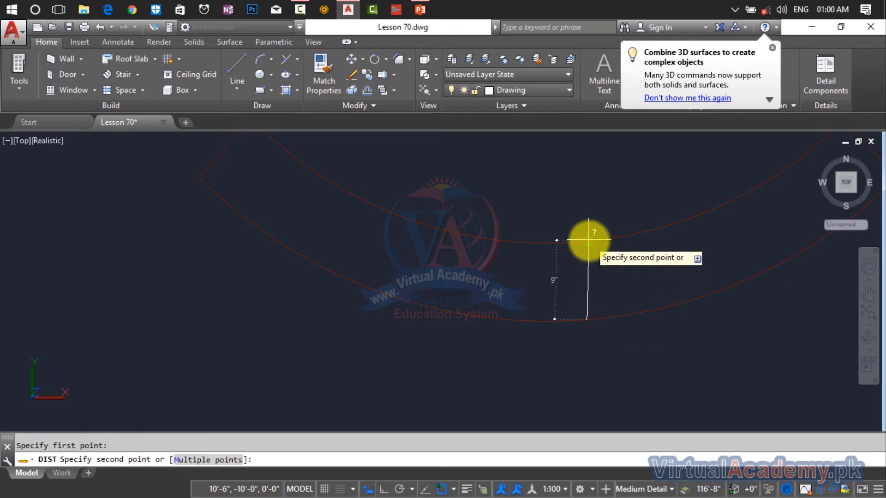
key("Escape")
- Offset both long arcs of the plain curved outline 3" inward, toward each other
scroll(583, 263, "down", 2)
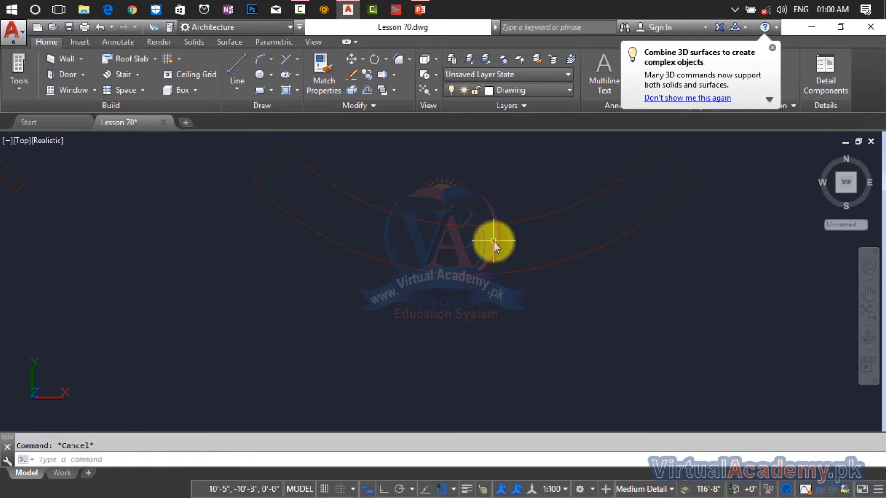
type("o")
key("Return")
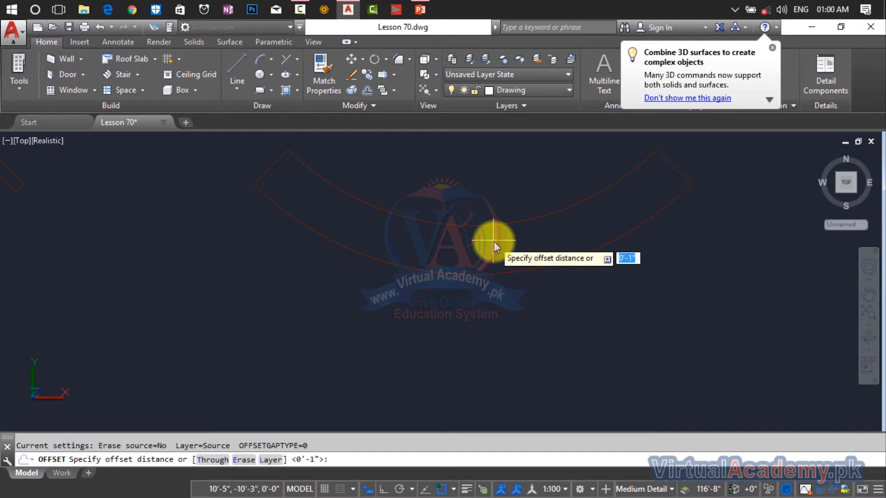
type("3")
key("Return")
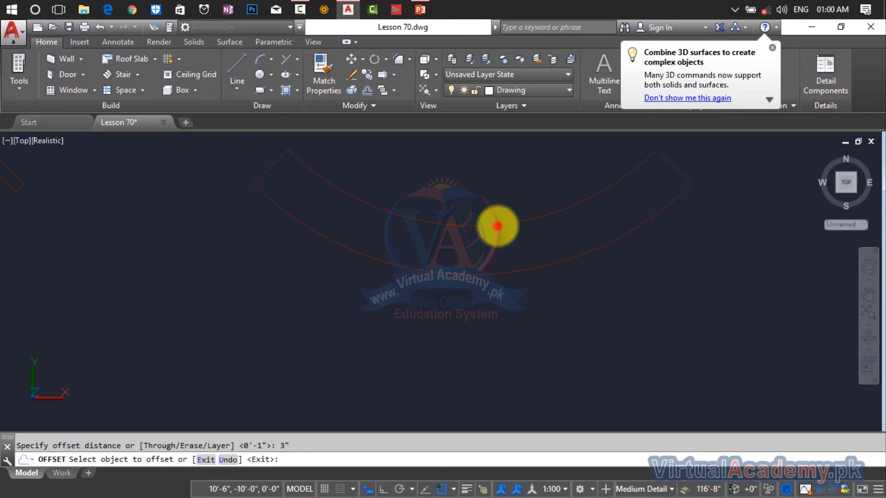
left_click(499, 225)
left_click(503, 258)
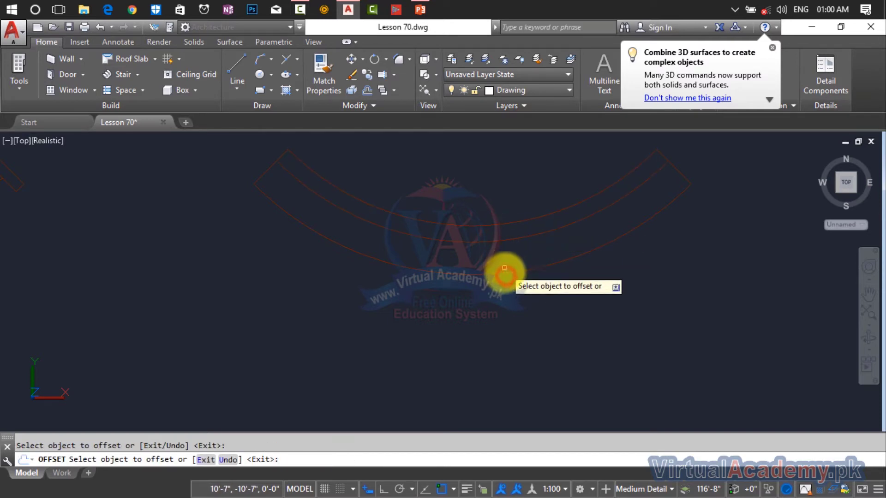
left_click(505, 273)
left_click(502, 254)
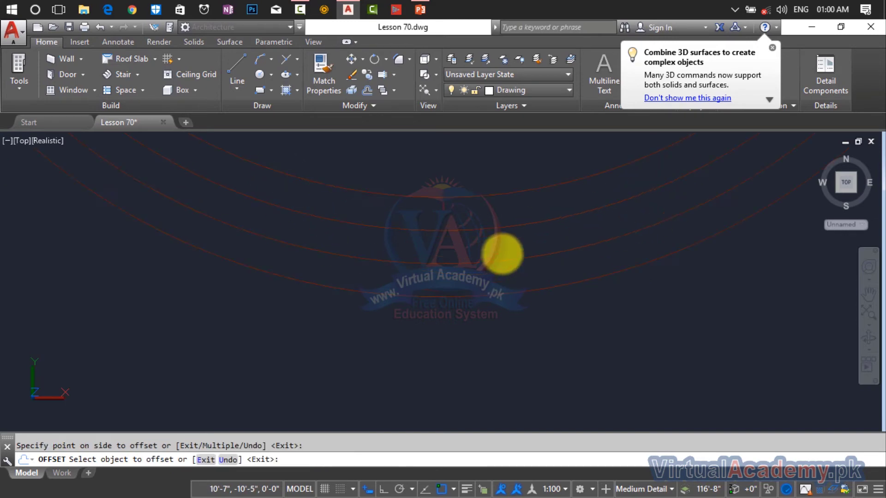
key("Escape")
- Measure the gap between the two inner arcs of the plain curved outline
type("d poi")
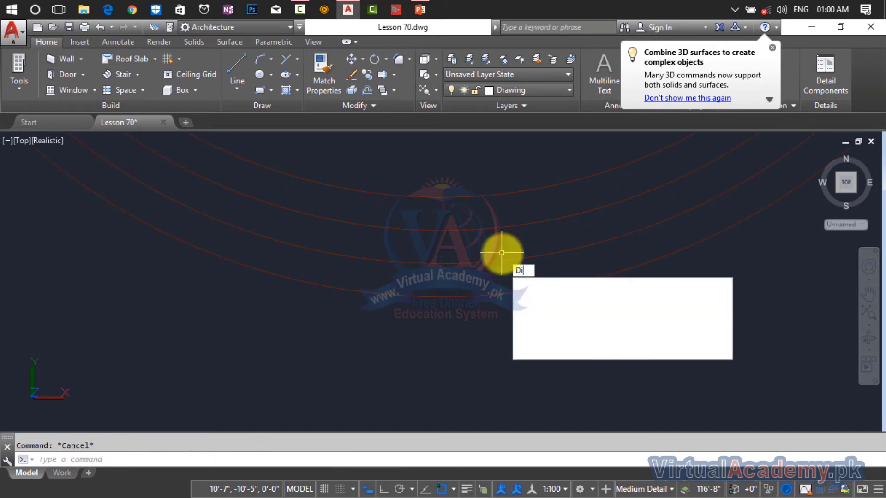
key("Return")
left_click(507, 260)
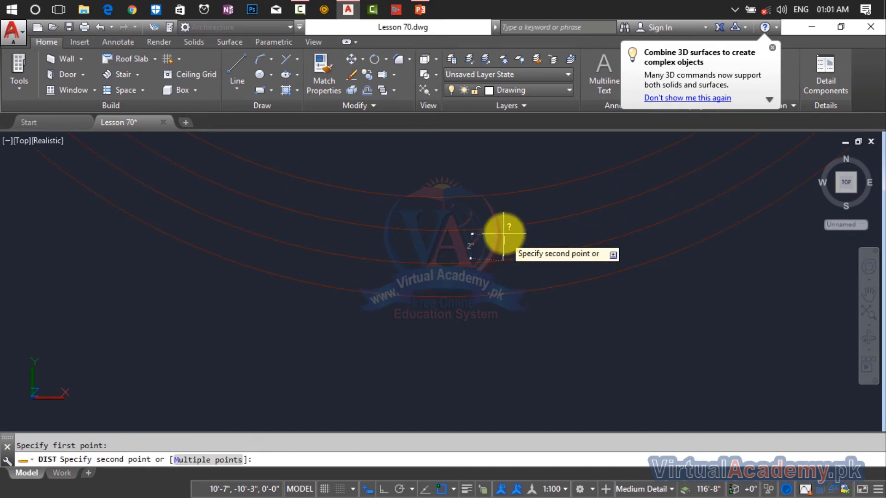
key("Escape")
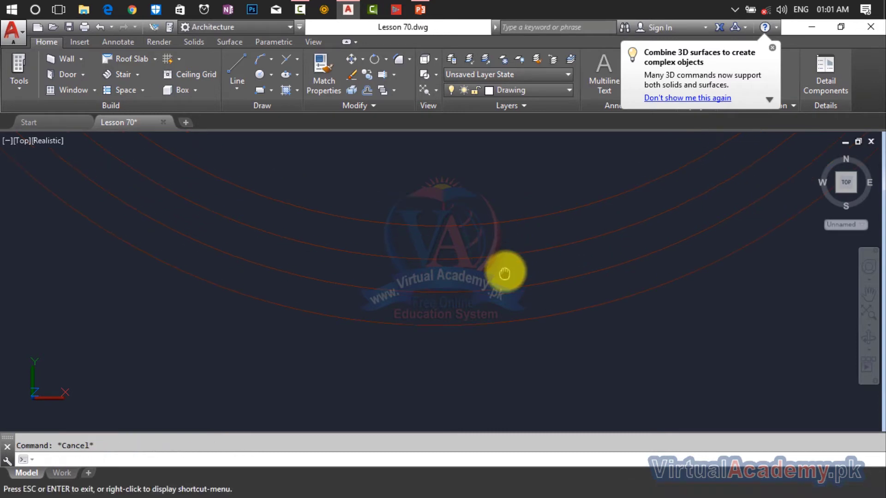
- Offset both inner arcs of the plain curved outline 0.6" toward each other
type("o")
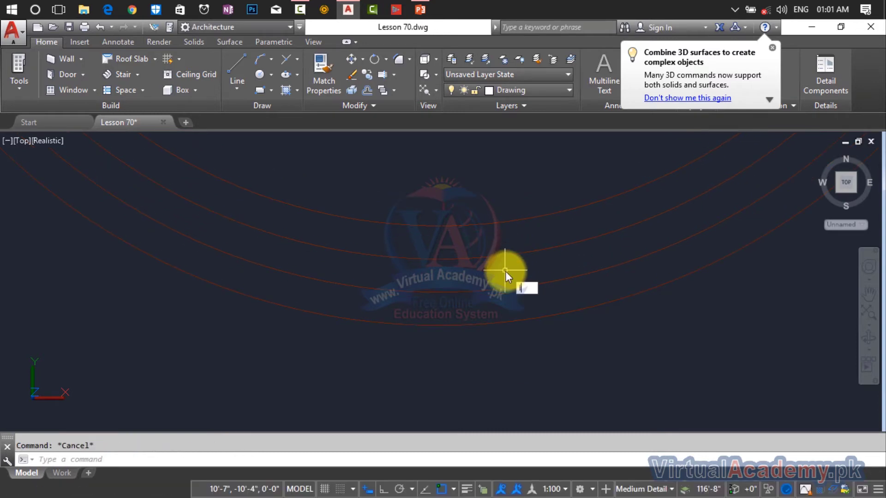
key("Return")
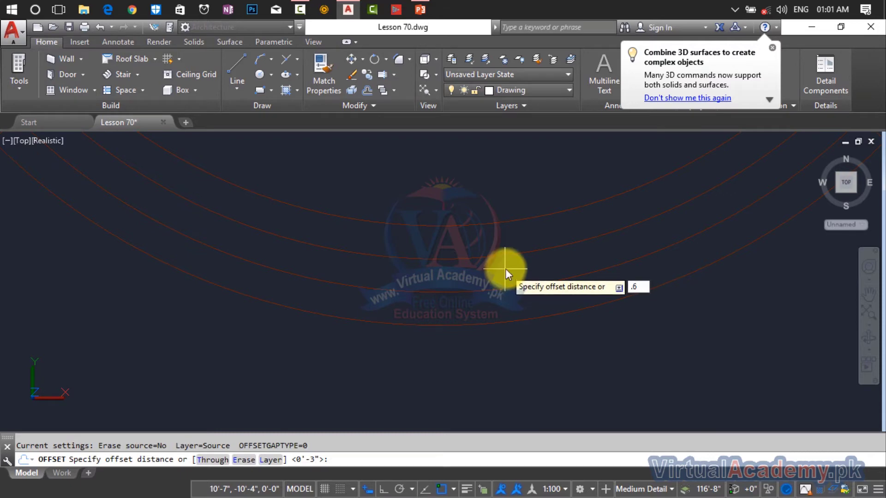
key("Return")
left_click(506, 258)
left_click(508, 276)
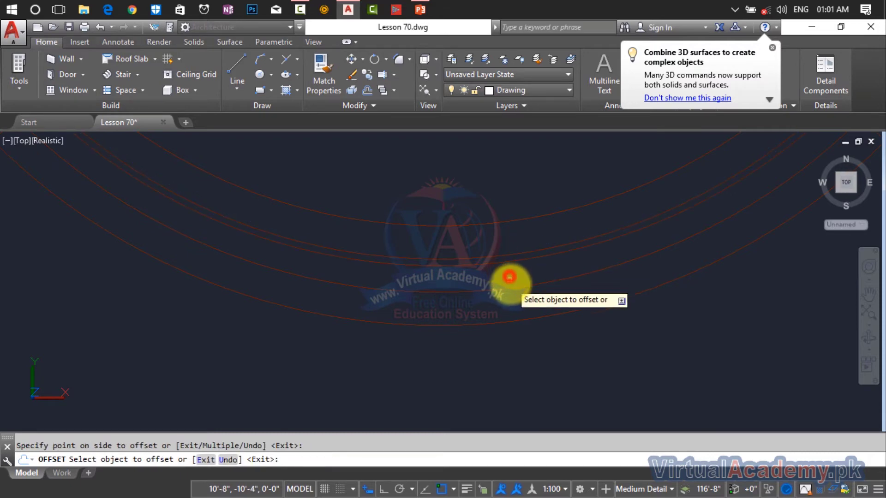
left_click(510, 261)
left_click(503, 268)
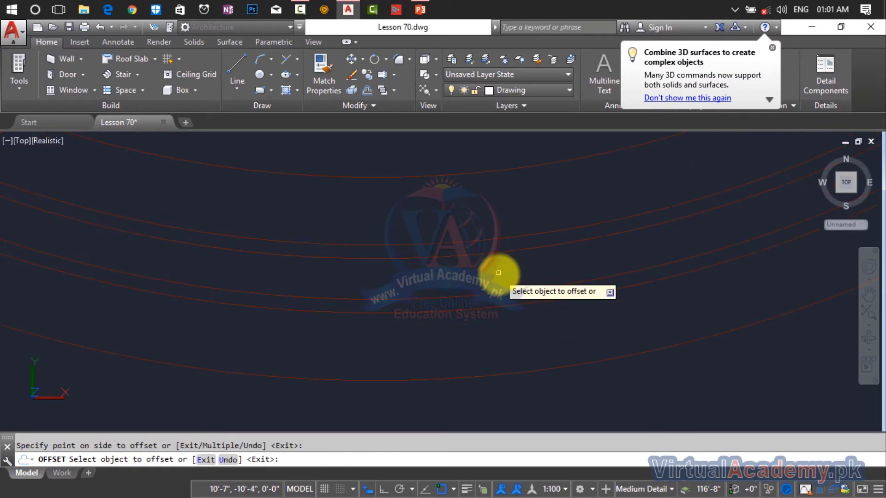
- Measure the distance across the middle gap between the two pairs of inner arcs, ending the Offset command first
key("Escape")
type("dist")
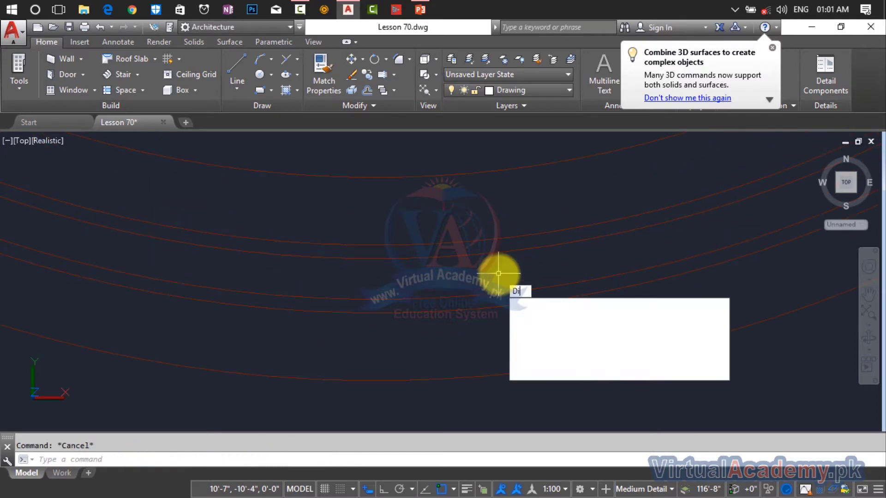
key("Return")
left_click(497, 254)
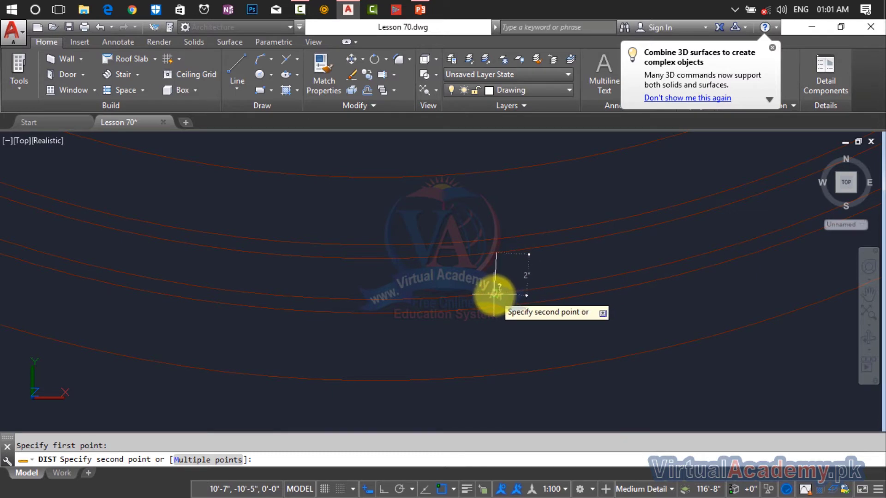
key("Escape")
- Measure the length of a divider line in the east half of the divided window frame
scroll(498, 293, "down", 5)
middle_click_drag(500, 293, 757, 352)
scroll(363, 243, "down", 4)
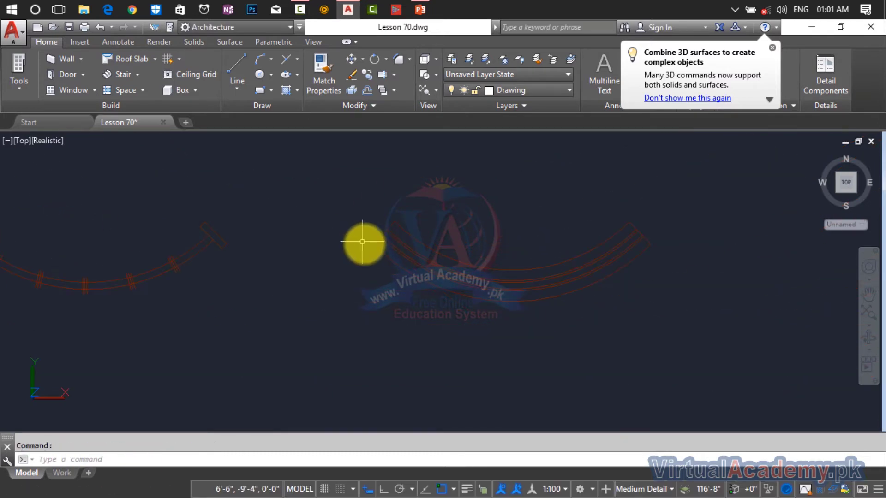
middle_click_drag(363, 244, 506, 301)
scroll(381, 316, "up", 4)
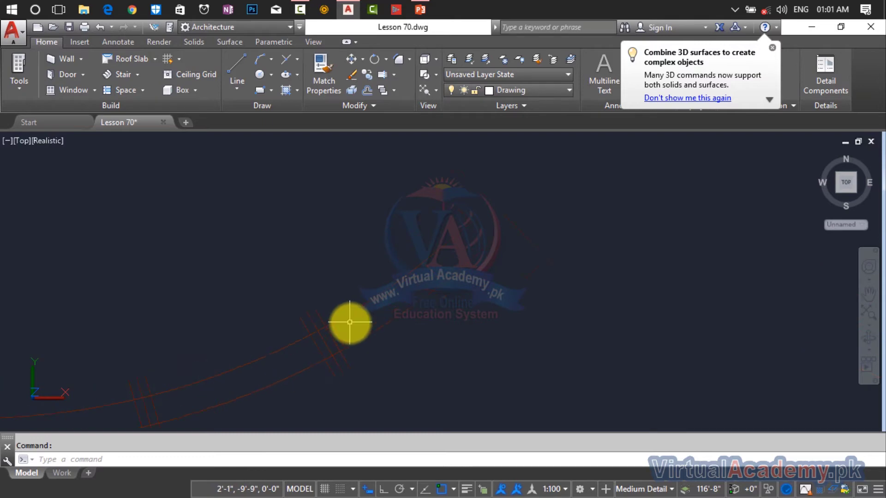
mouse_move(350, 323)
middle_mouse_down()
mouse_move(421, 259)
mouse_move(399, 261)
middle_mouse_up()
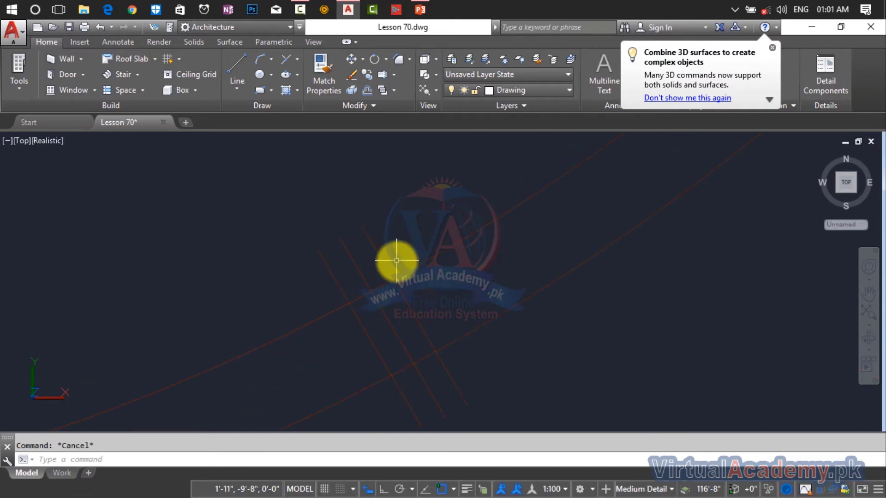
type("i")
key("Return")
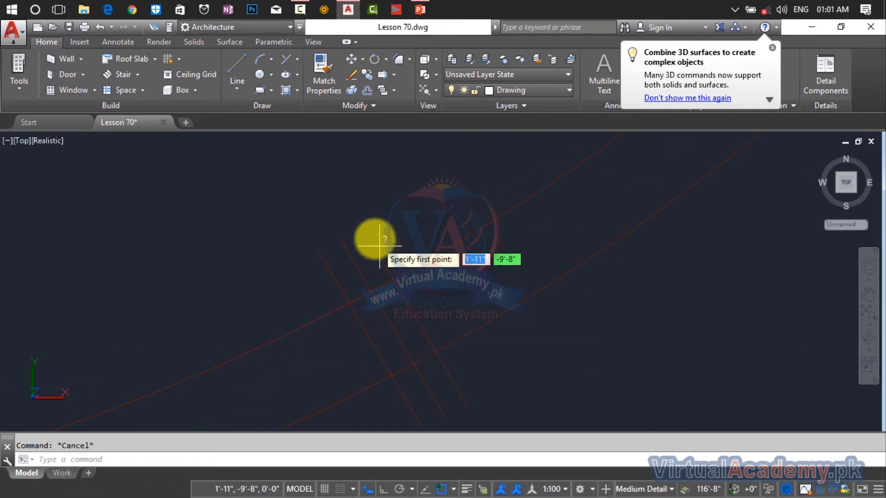
left_click(361, 224)
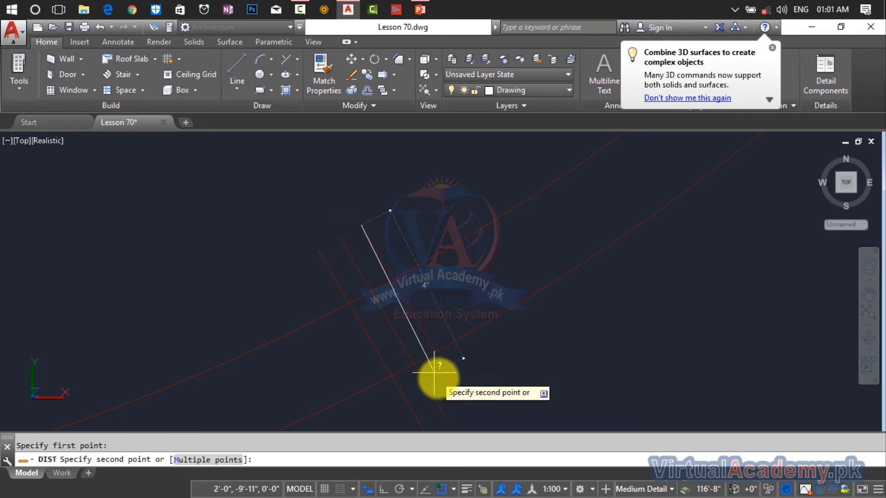
middle_click_drag(436, 368, 439, 296)
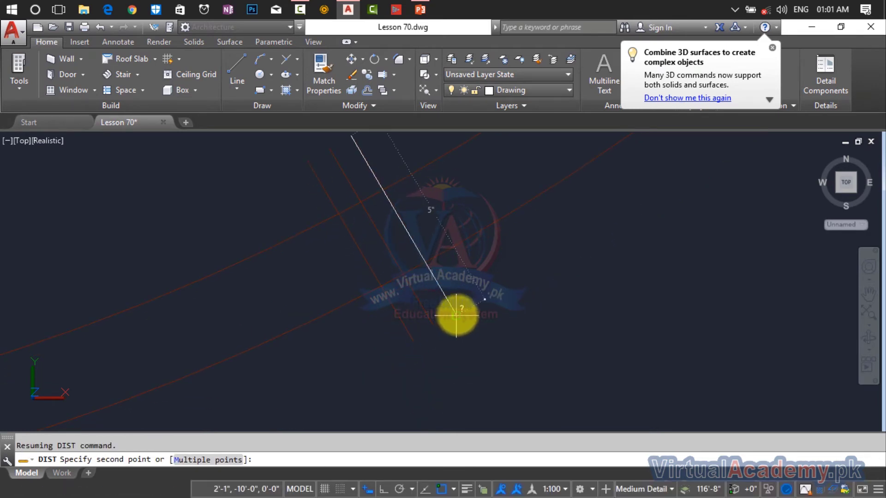
key("Escape")
- Erase the two outermost long arcs of the plain curved outline
scroll(675, 266, "down", 2)
middle_click_drag(676, 266, 331, 246)
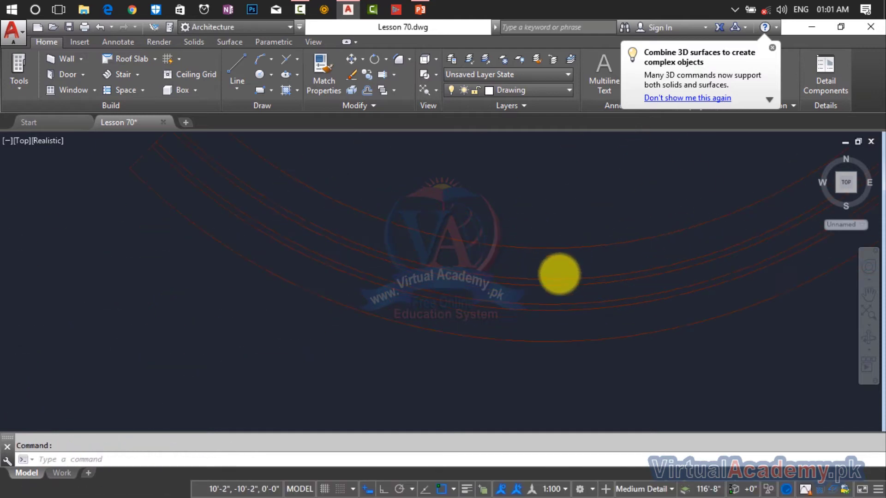
left_click(583, 177)
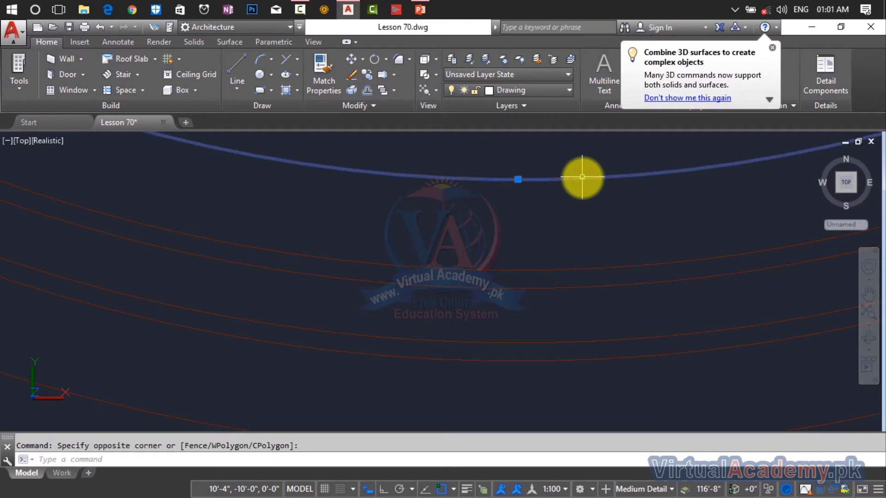
key("Delete")
scroll(580, 222, "down", 2)
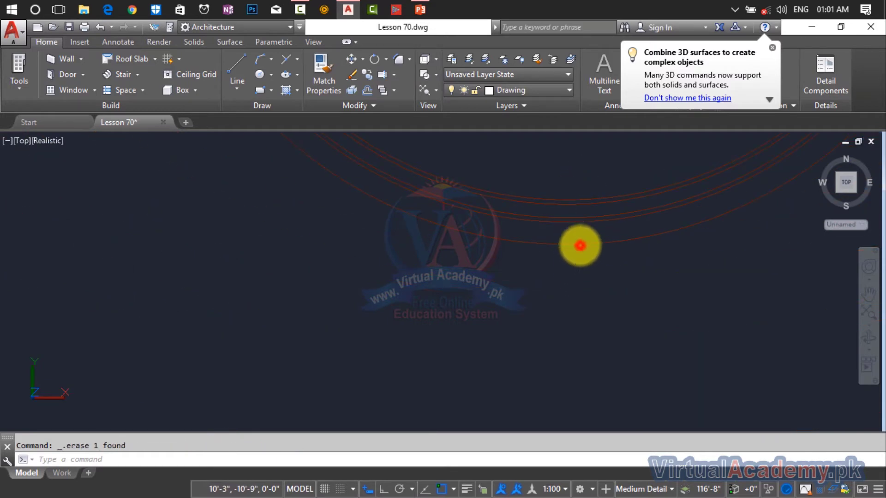
left_click(579, 244)
key("Delete")
- Erase the two arcs nearest the middle of the plain outline that were made by the 0.6" offset
left_click(572, 219)
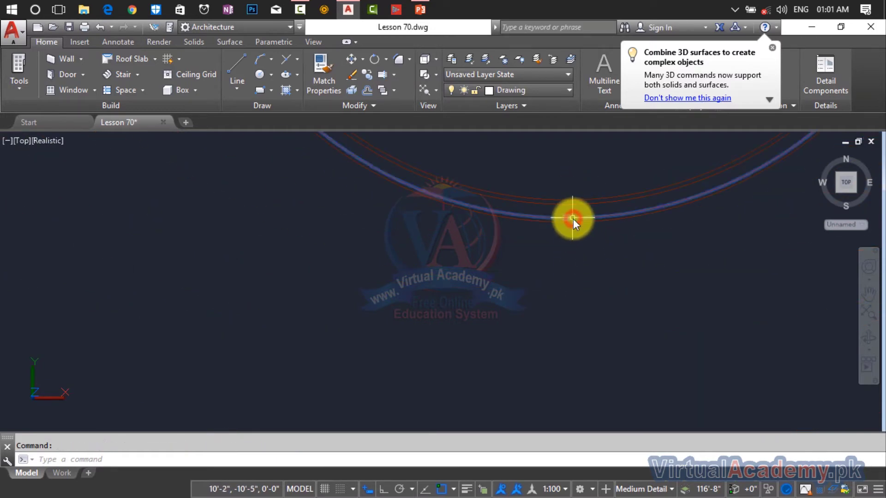
key("Delete")
left_click(571, 204)
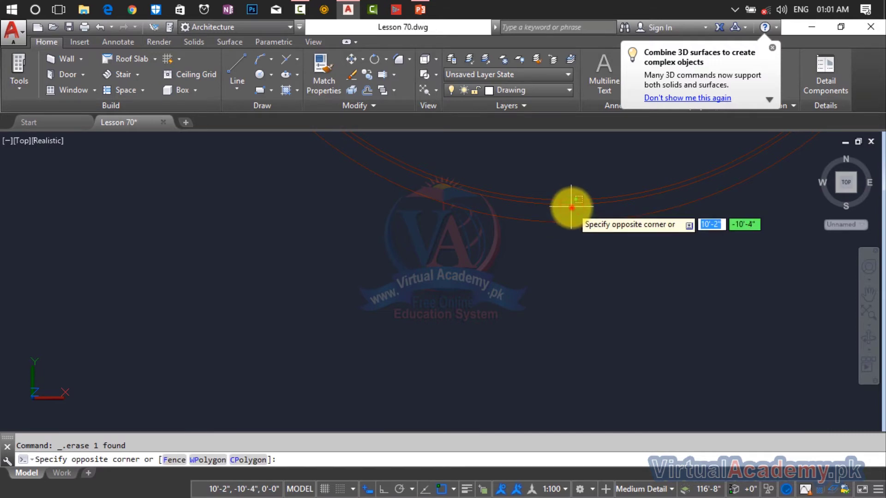
left_click(571, 206)
key("Delete")
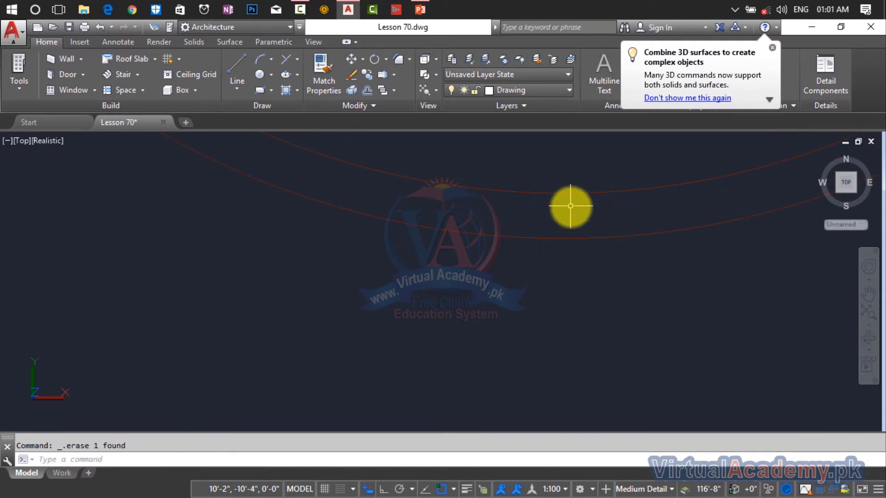
- Measure the spacing between the two remaining arcs of the plain outline, starting from the upper arc
type("i")
key("Return")
left_click(571, 194)
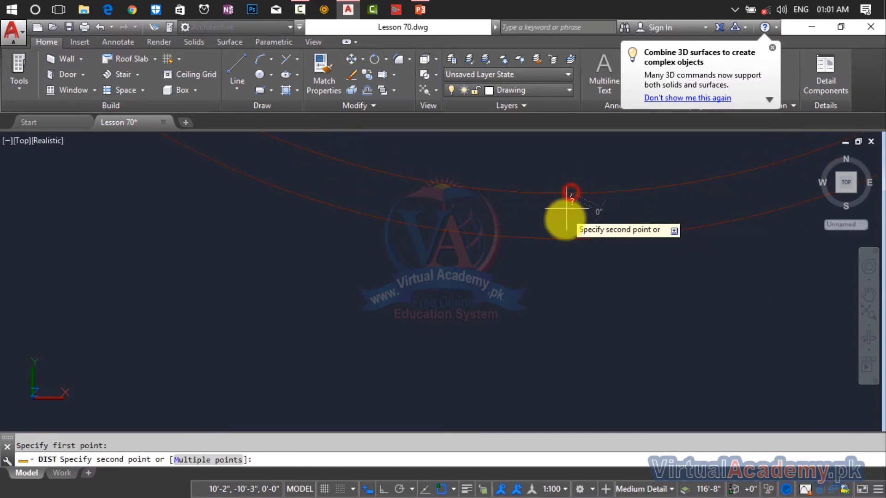
key("Escape")
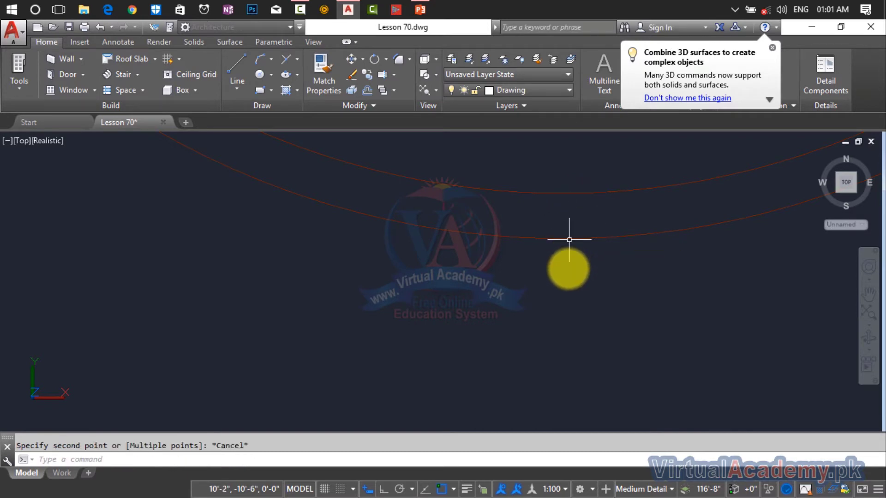
- Offset the two remaining arcs of the plain outline 1" outward, away from each other
type("o")
key("Return")
type("1")
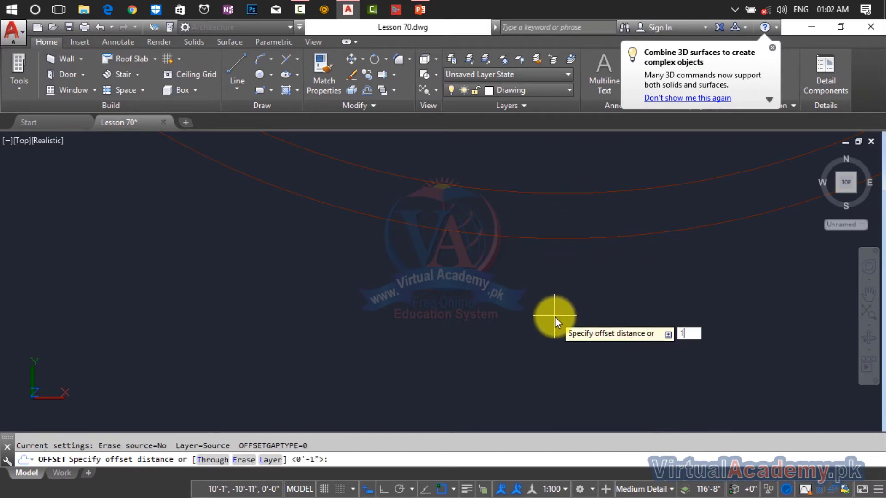
key("Return")
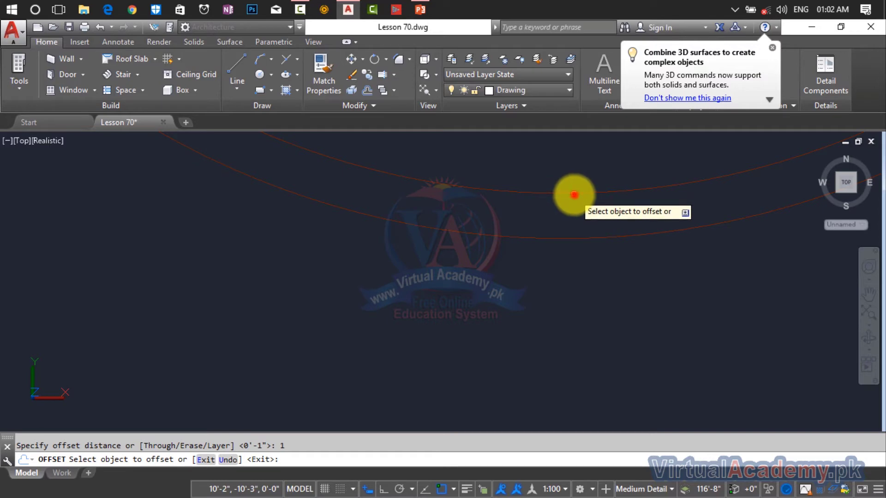
left_click(574, 195)
left_click(573, 159)
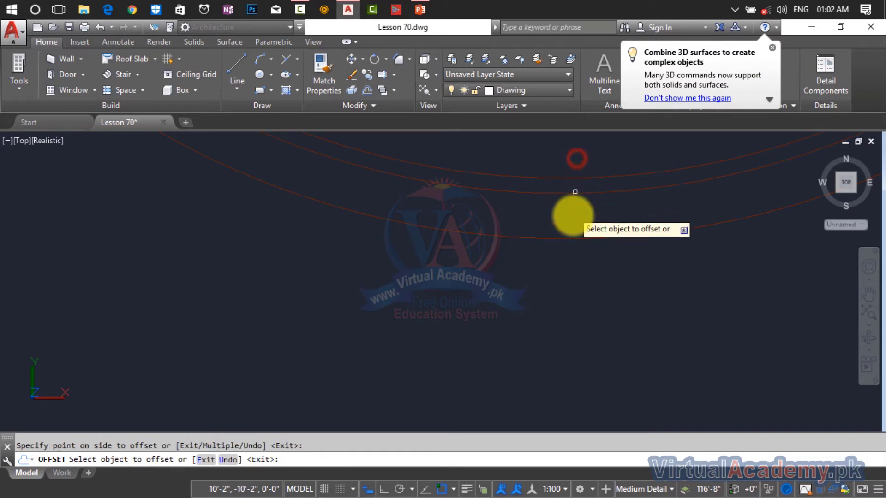
left_click(572, 240)
left_click(569, 292)
key("Escape")
- Erase the two inner source arcs, keeping only the pair offset outward
left_click(563, 191)
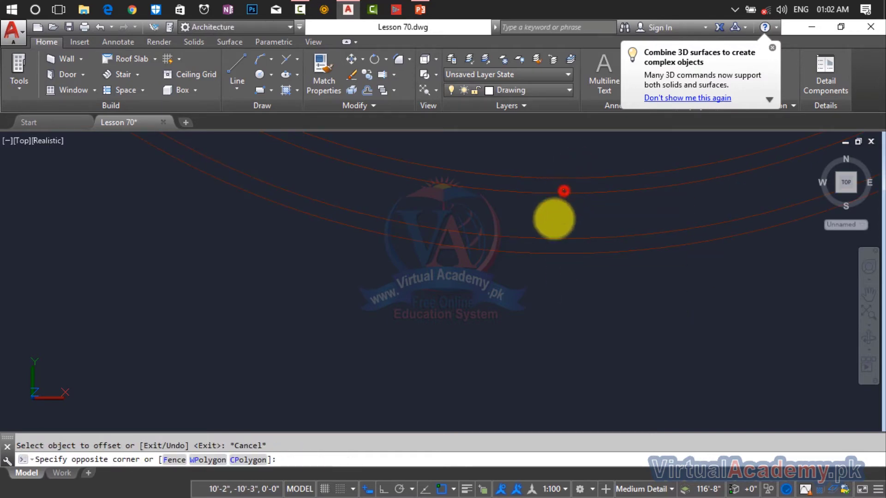
left_click(548, 241)
key("Delete")
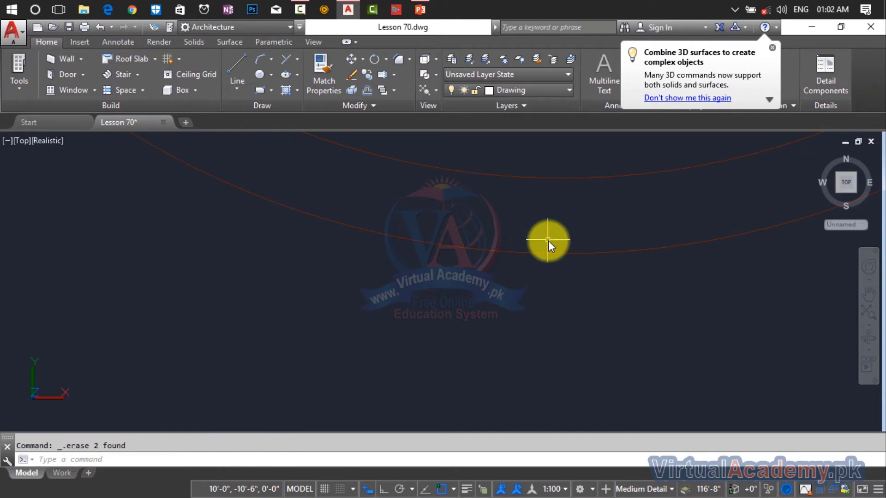
- Measure the width between the two new outer arcs of the plain outline
type("DI")
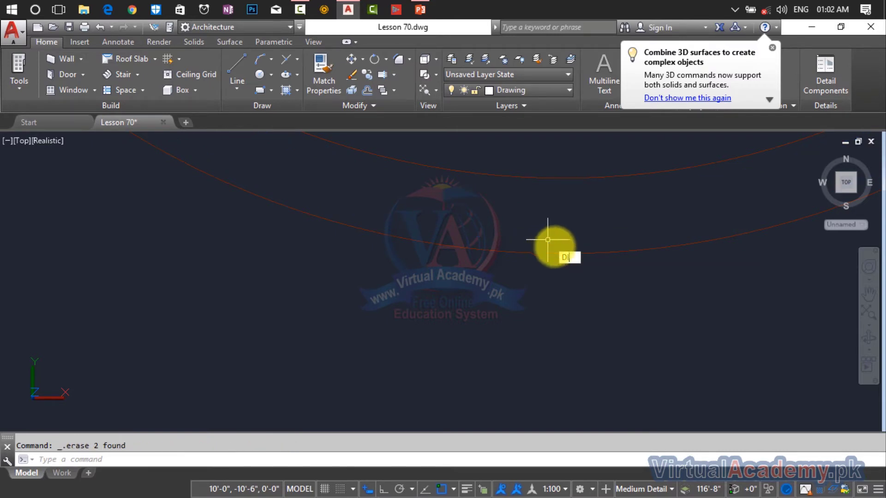
key("Return")
left_click(572, 252)
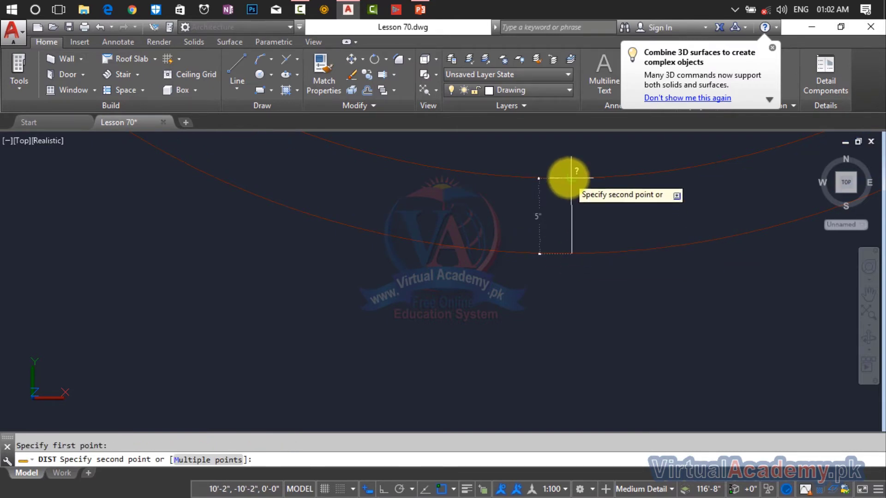
key("Escape")
- Trim the parts of the west end line that project beyond both arcs of the plain outline
scroll(577, 218, "down", 5)
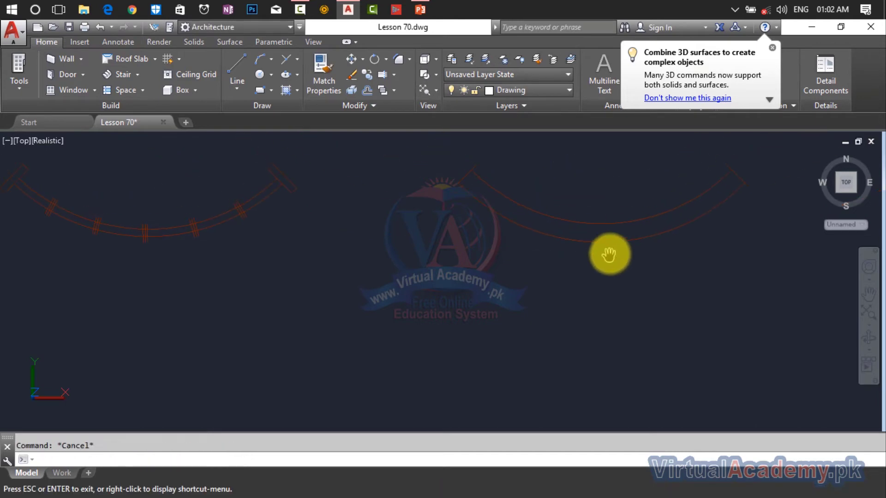
scroll(544, 233, "up", 5)
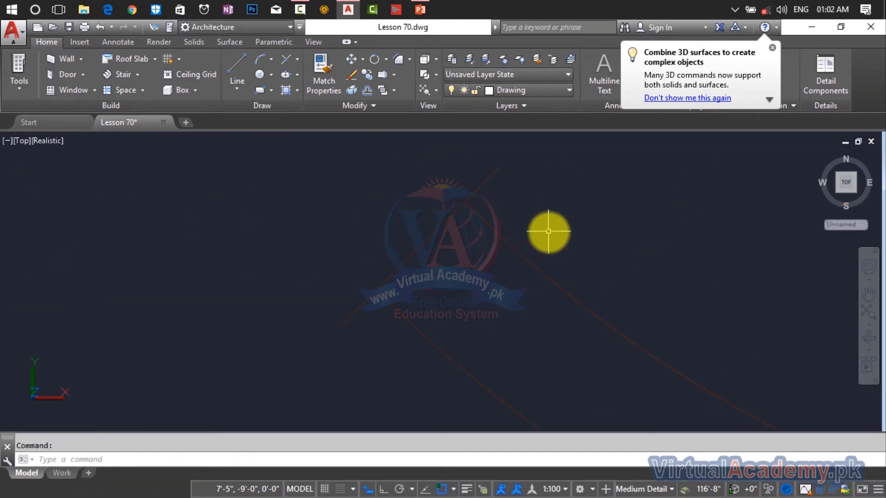
key("Return")
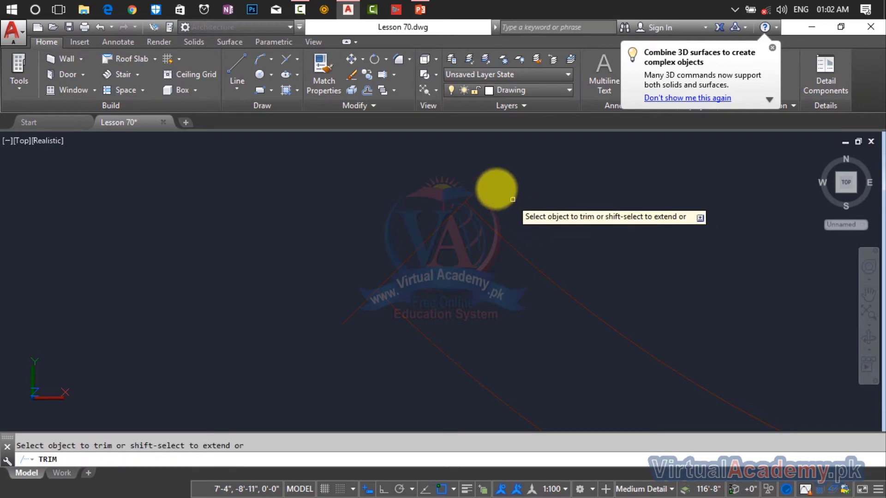
left_click(489, 179)
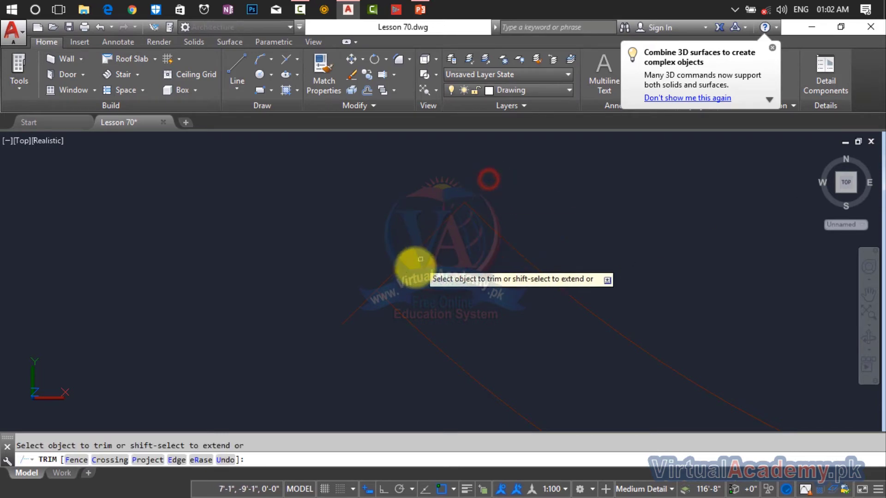
left_click(362, 301)
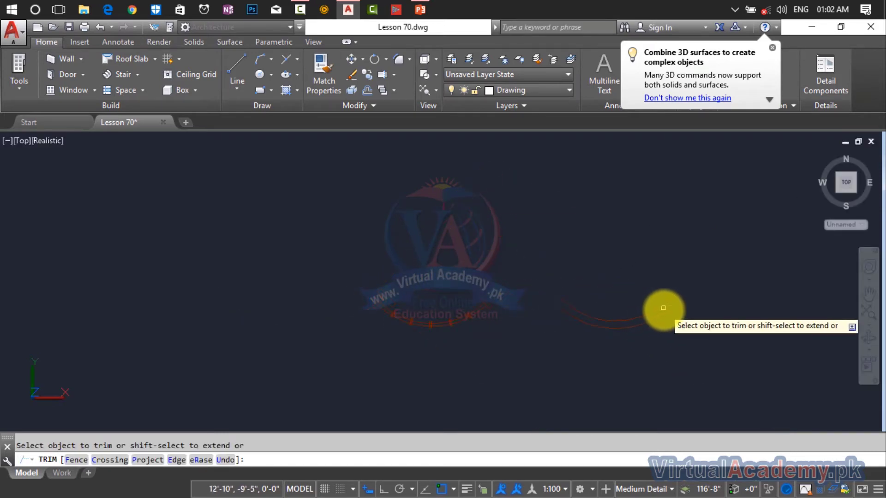
- Trim the overhanging line ends at the right-hand end of the plain curved strip
scroll(665, 309, "up", 5)
left_click(727, 285)
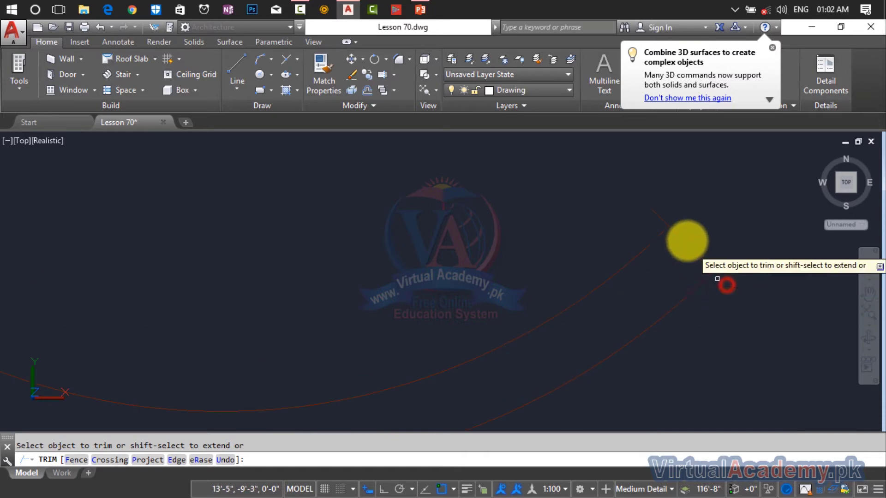
left_click(660, 220)
scroll(660, 220, "down", 5)
middle_click_drag(660, 220, 744, 249)
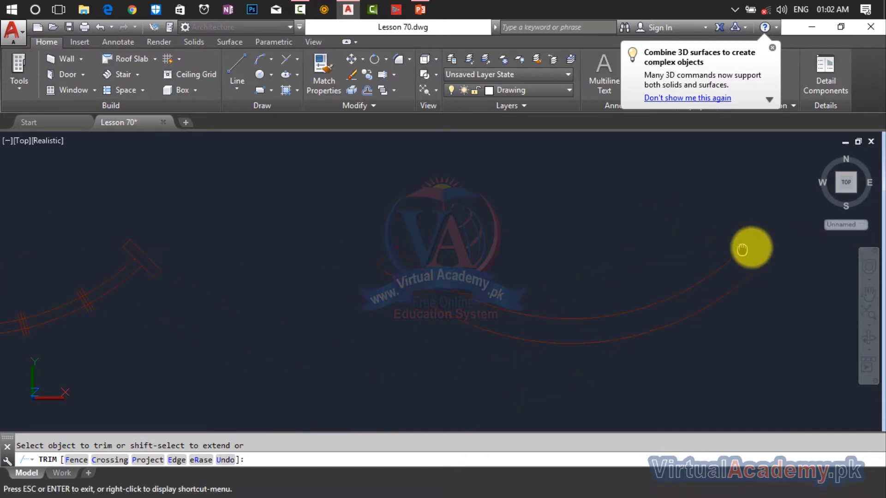
scroll(546, 249, "down", 5)
middle_click_drag(546, 249, 670, 263)
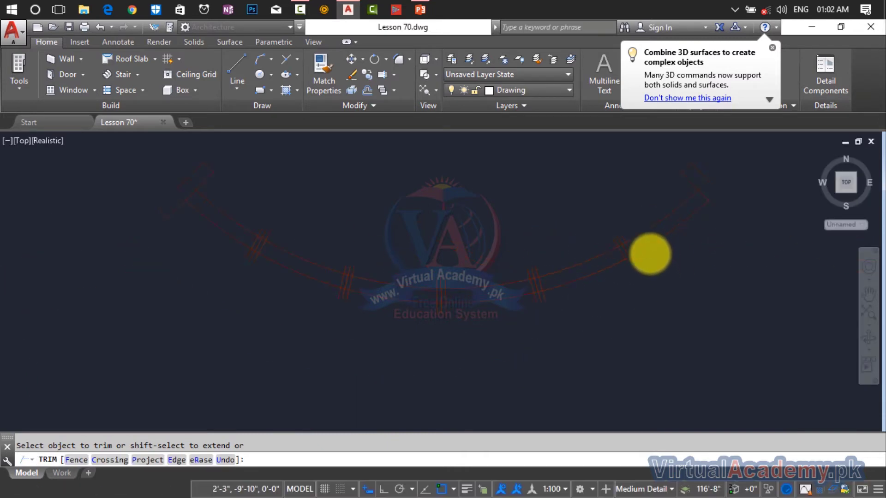
scroll(613, 252, "up", 4)
key("Escape")
- Delete the middle line from each group of three cross lines along the detailed curved frame
left_click(655, 246)
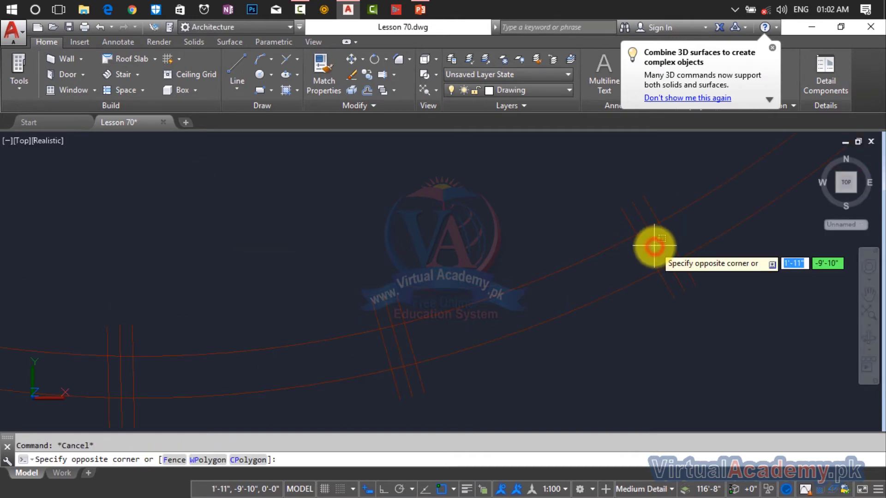
left_click(655, 245)
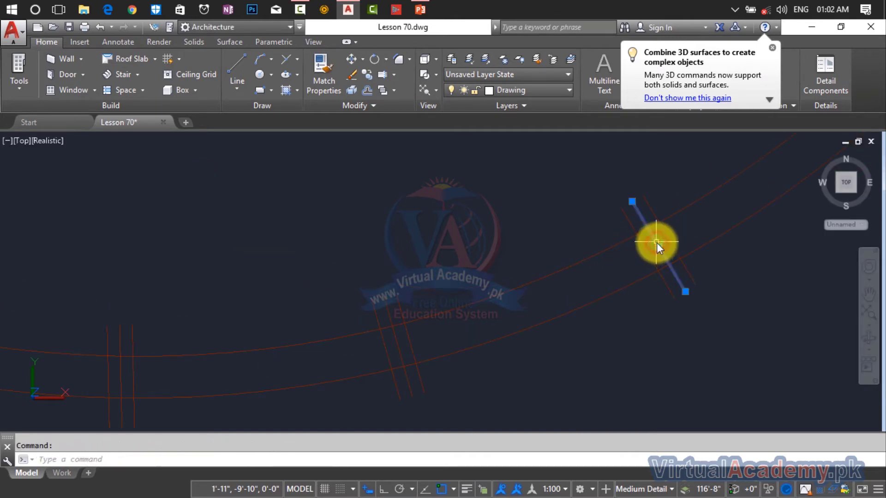
key("Delete")
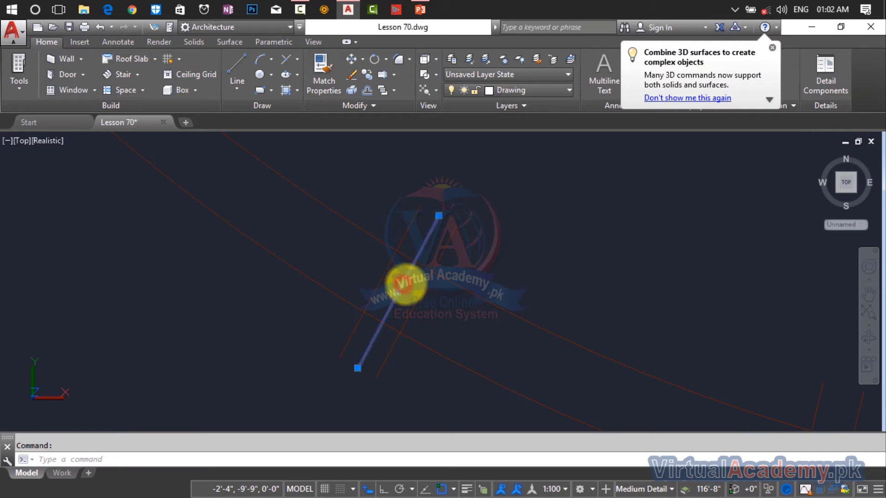
key("Delete")
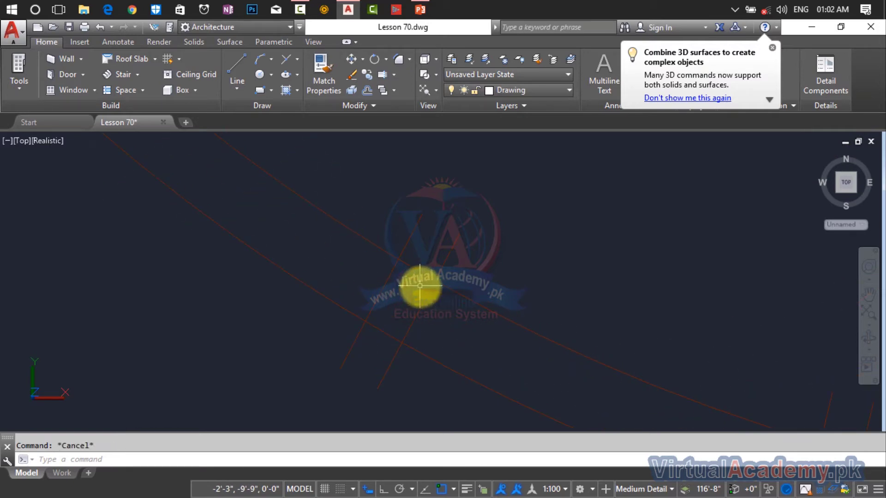
- Draw short lines closing both open ends of the leftmost crossbar on the curved frame
type("l")
key("Return")
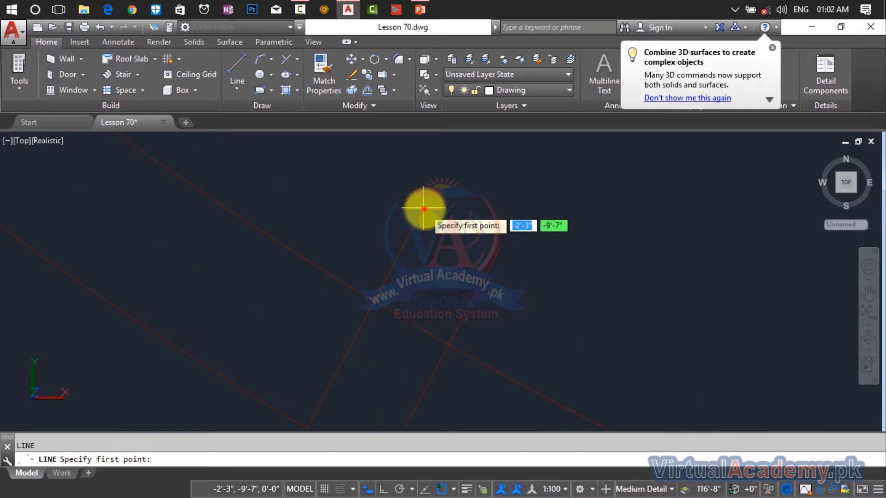
left_click(423, 208)
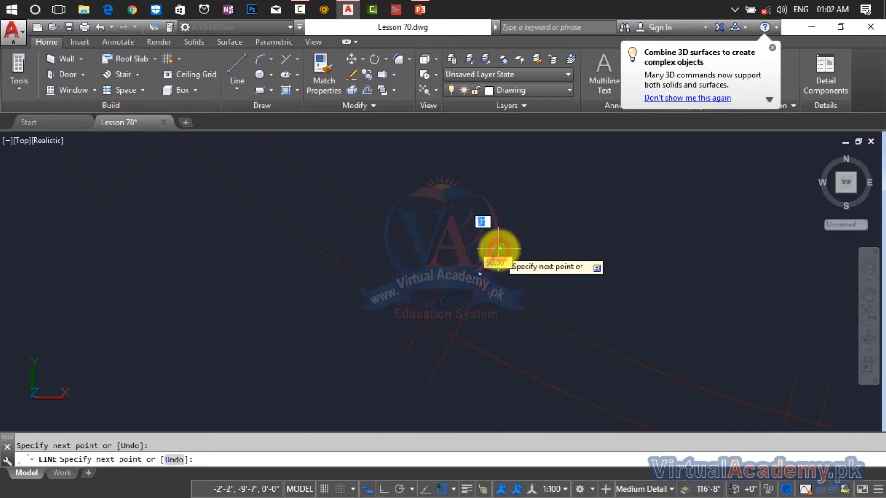
key("Escape")
key("Return")
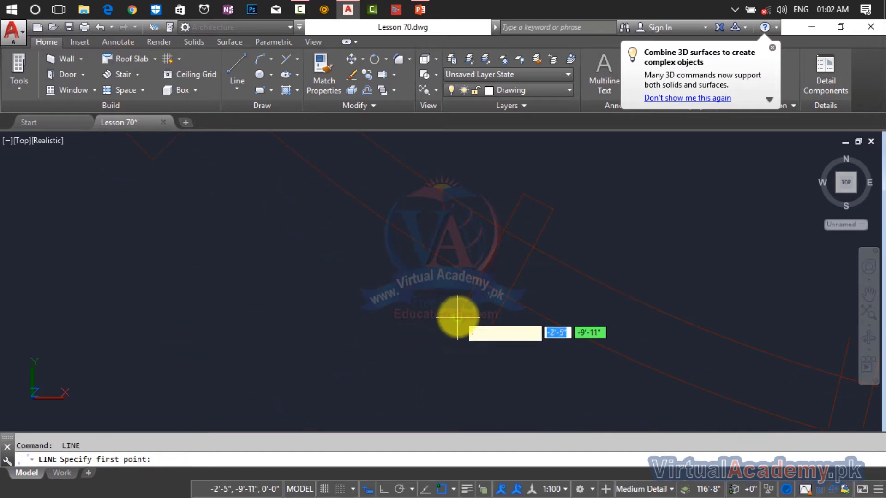
left_click(457, 317)
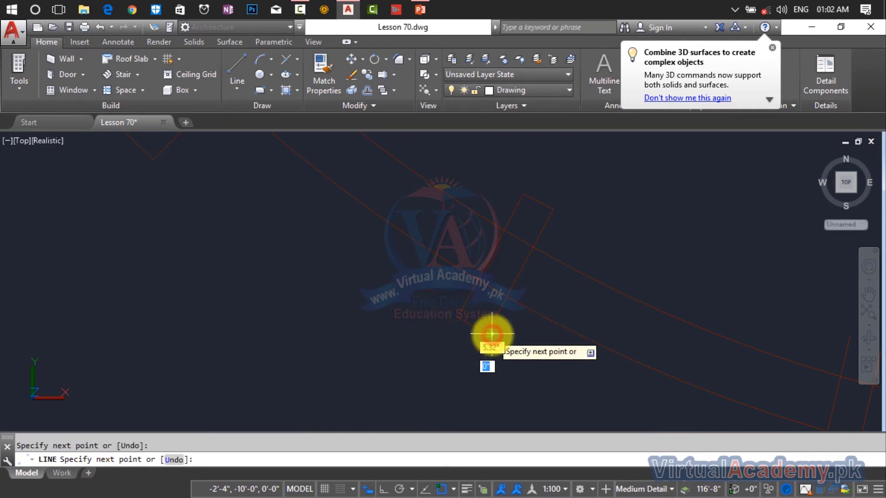
key("Return")
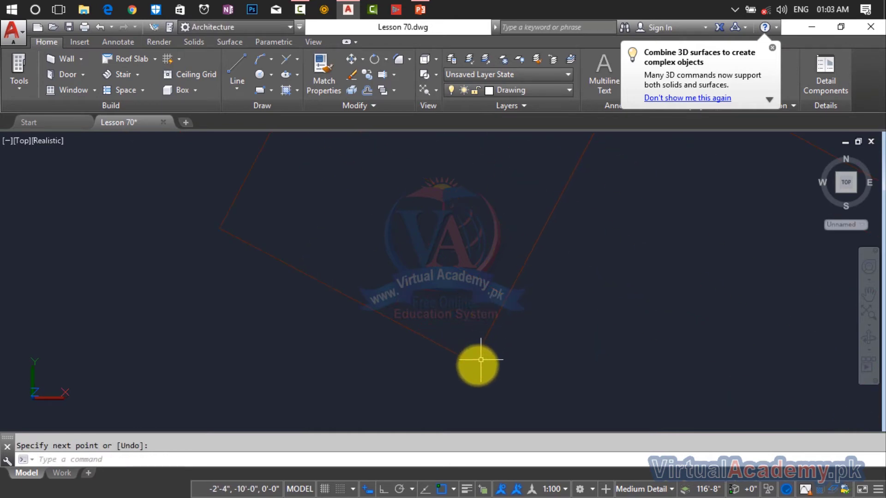
scroll(481, 359, "up", 2)
scroll(453, 255, "down", 1)
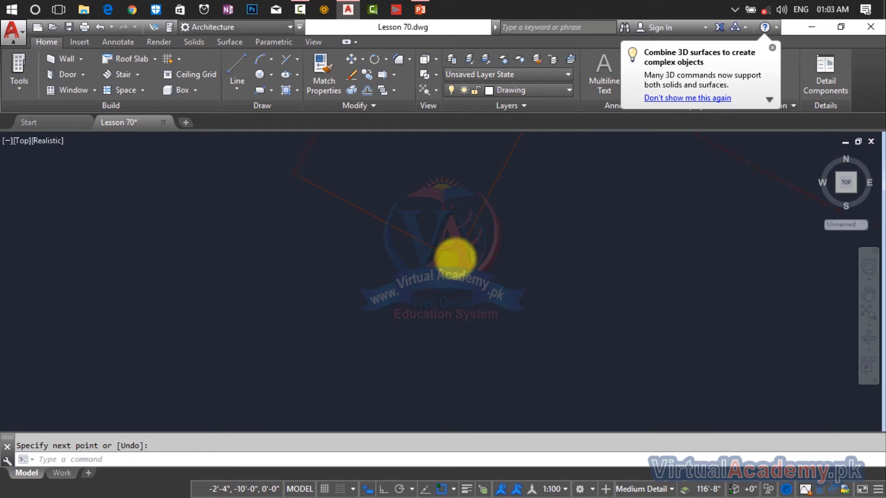
scroll(450, 358, "down", 2)
key("Escape")
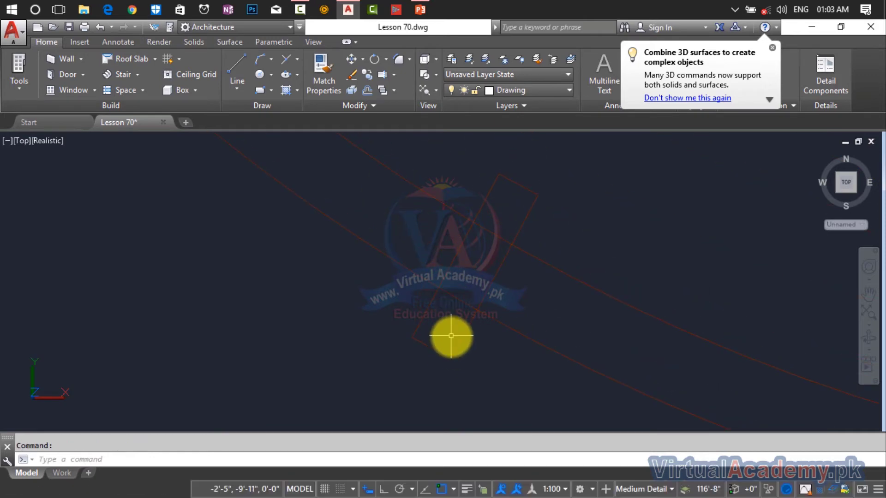
- Trim the two frame arcs where they pass through the leftmost crossbar
key("Return")
key("Return")
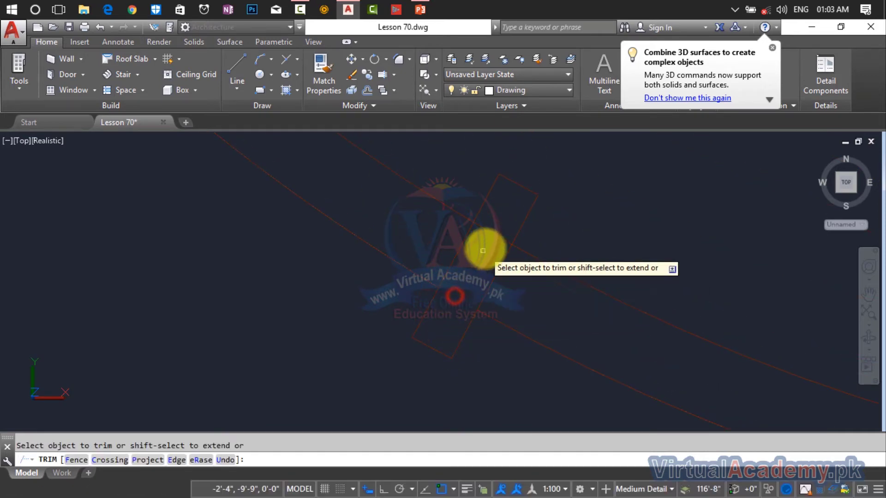
scroll(498, 238, "down", 3)
middle_click_drag(499, 241, 485, 274)
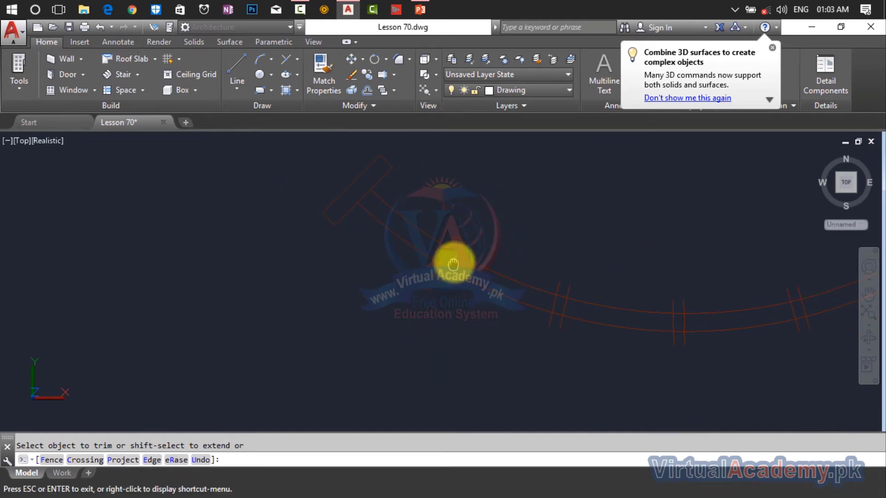
middle_click_drag(453, 264, 379, 236)
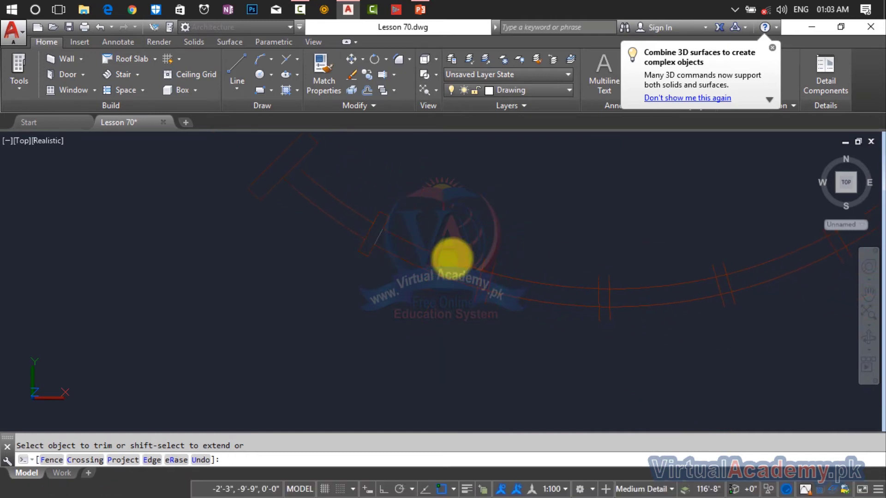
scroll(500, 272, "up", 2)
key("Escape")
- Draw short lines closing the upper and lower ends of the second crossbar from the left
type("l")
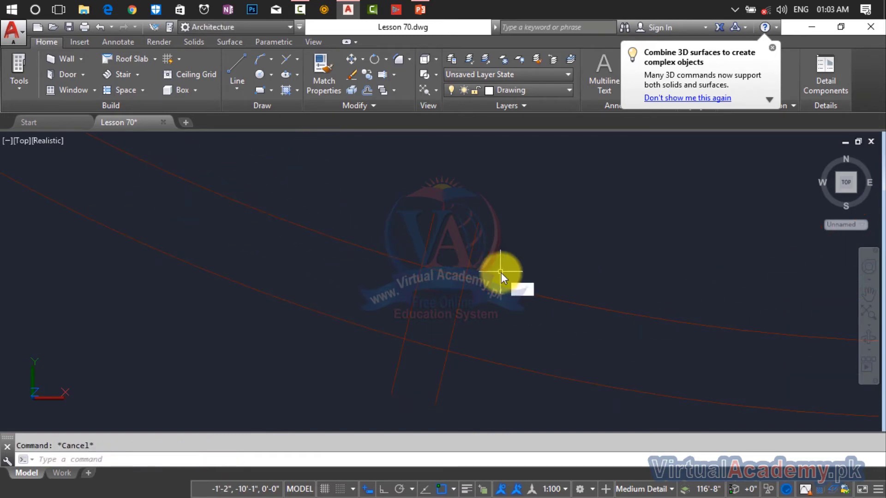
key("Return")
left_click(435, 212)
left_click(478, 223)
left_click(392, 396)
left_click(436, 405)
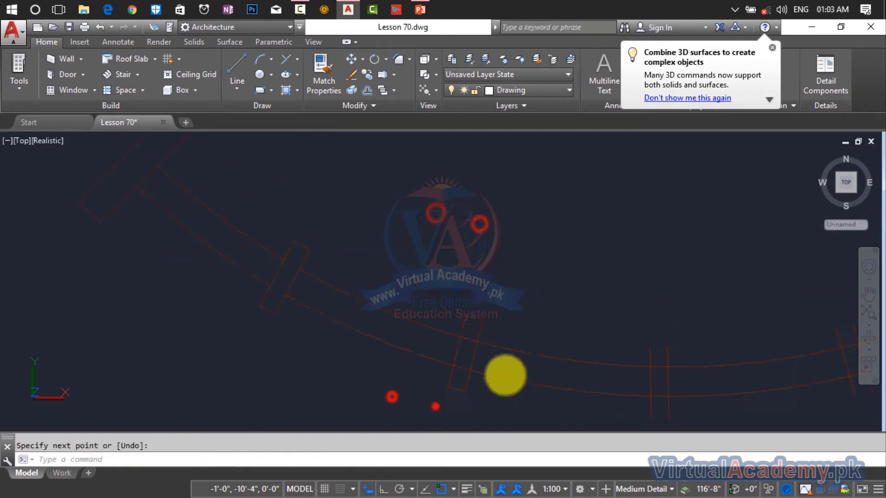
- Close both ends of the central crossbar and of the fourth crossbar from the left with short lines
left_click(553, 382)
left_click(606, 381)
left_click(547, 170)
left_click(600, 171)
left_click(475, 293)
left_click(517, 281)
left_click(452, 240)
left_click(500, 225)
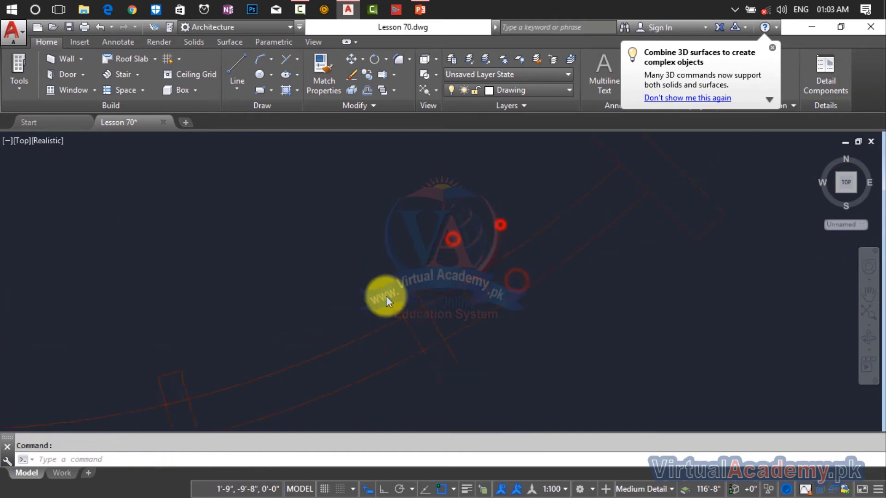
- Draw short lines closing both ends of the rightmost crossbar on the curved frame
left_click(387, 295)
left_click(420, 278)
left_click(503, 329)
left_click(562, 294)
scroll(564, 286, "down", 2)
scroll(482, 272, "up", 8)
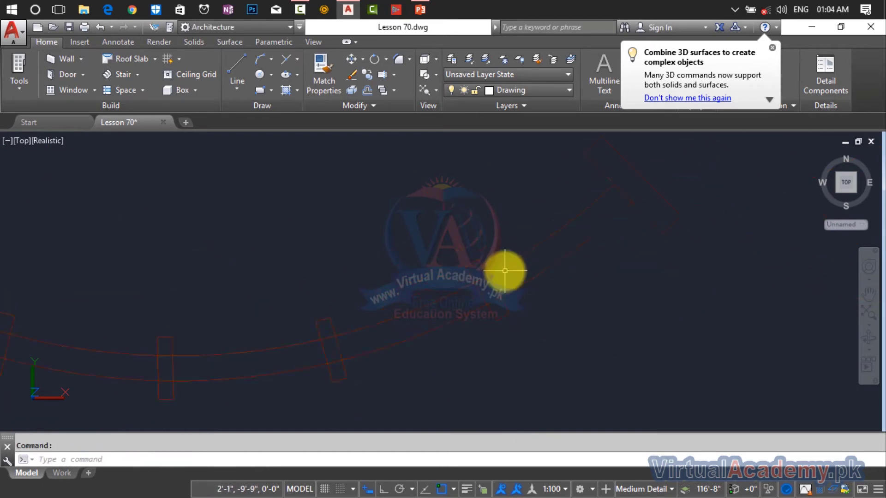
key("Escape")
- Trim the frame arcs out of the two crossbars in the right half of the curved frame
type("tr")
key("Return")
key("Return")
left_click(453, 266)
left_click(498, 362)
left_click(475, 320)
left_click(488, 340)
left_click(488, 353)
left_click(491, 370)
- Trim the frame arcs inside the central crossbar and the second crossbar from the left
middle_click_drag(259, 362, 512, 352)
left_click(503, 342)
left_click(502, 376)
left_click(293, 310)
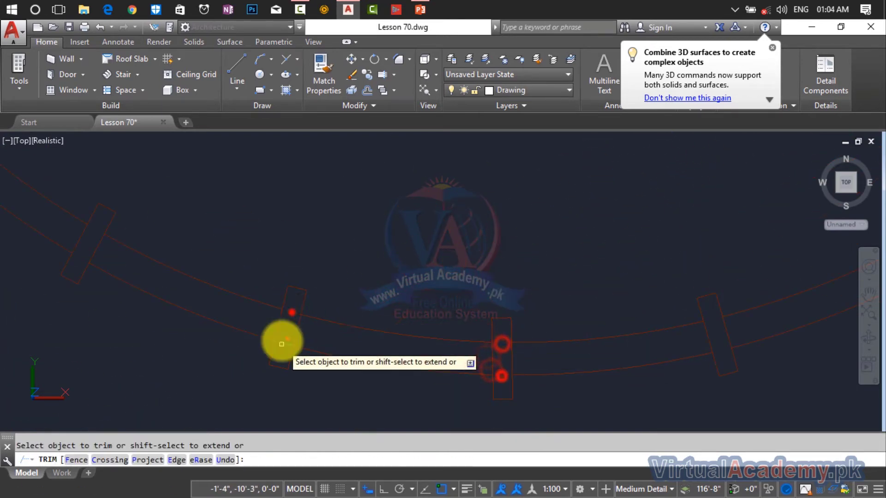
scroll(281, 341, "down", 4)
key("Escape")
key("Escape")
- Switch from the top view to an isometric view showing the floor plan and both curved profiles
scroll(546, 355, "down", 5)
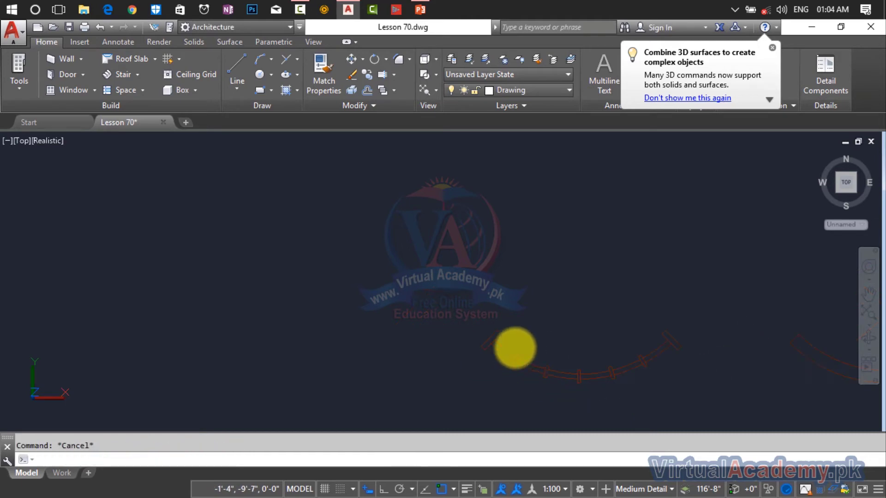
middle_click_drag(546, 354, 339, 286)
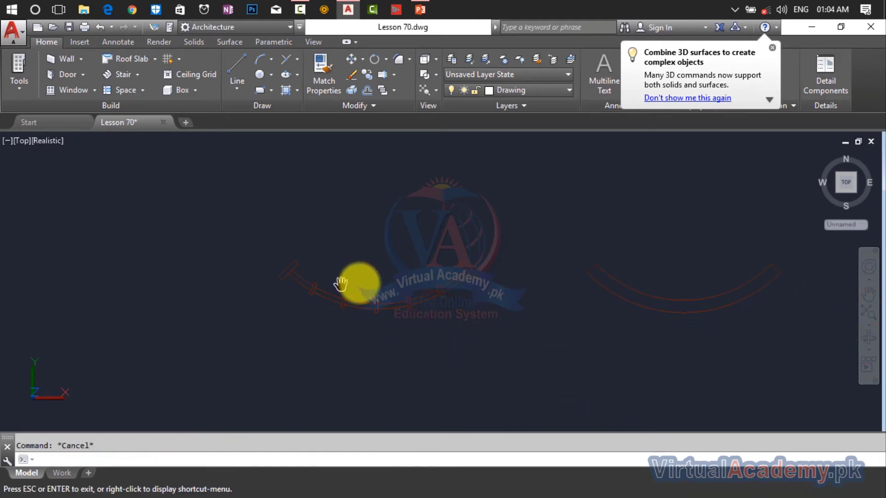
left_click(817, 155)
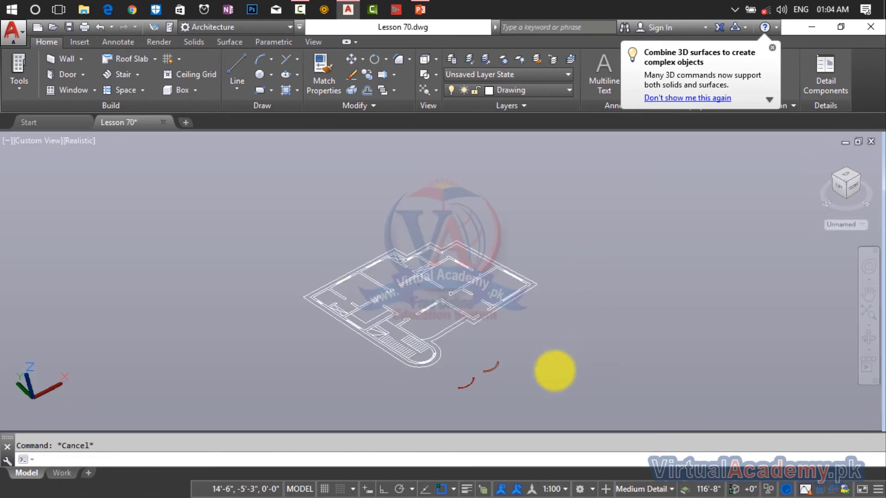
scroll(496, 379, "up", 2)
middle_click_drag(494, 375, 535, 230)
scroll(600, 283, "up", 2)
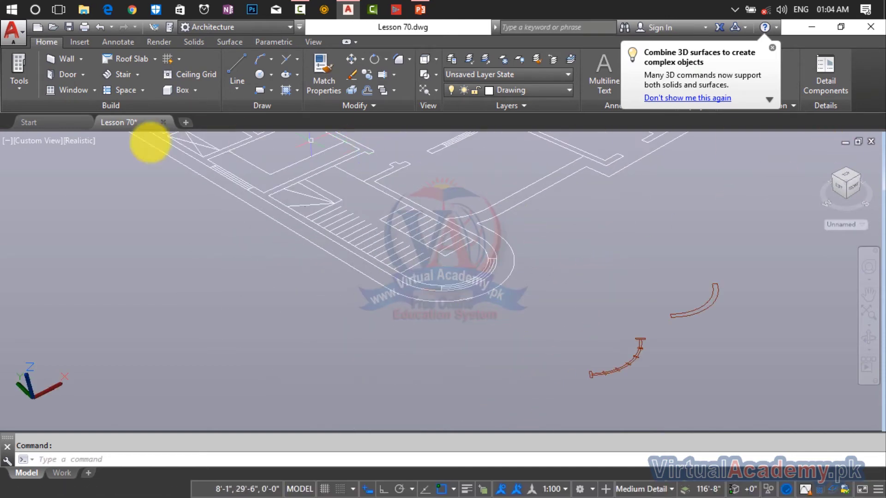
- Set the viewport's visual style to 2D Wireframe
left_click(76, 143)
left_click(90, 170)
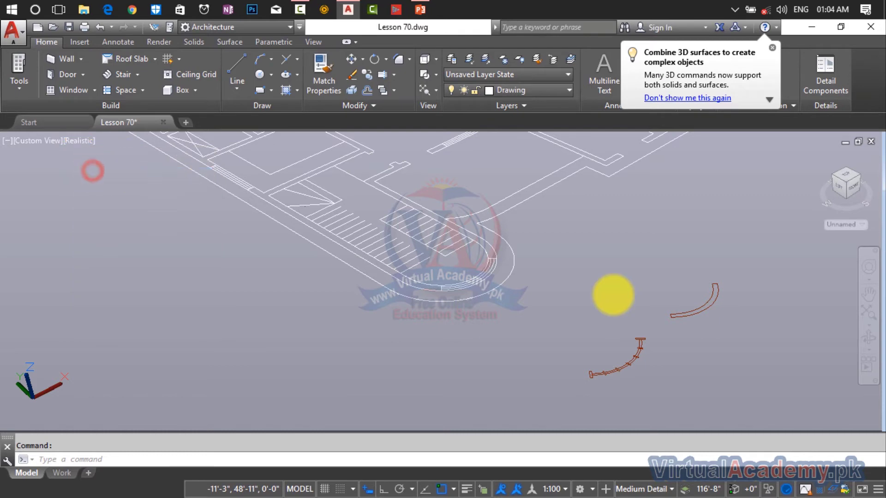
scroll(633, 320, "up", 3)
scroll(635, 321, "down", 2)
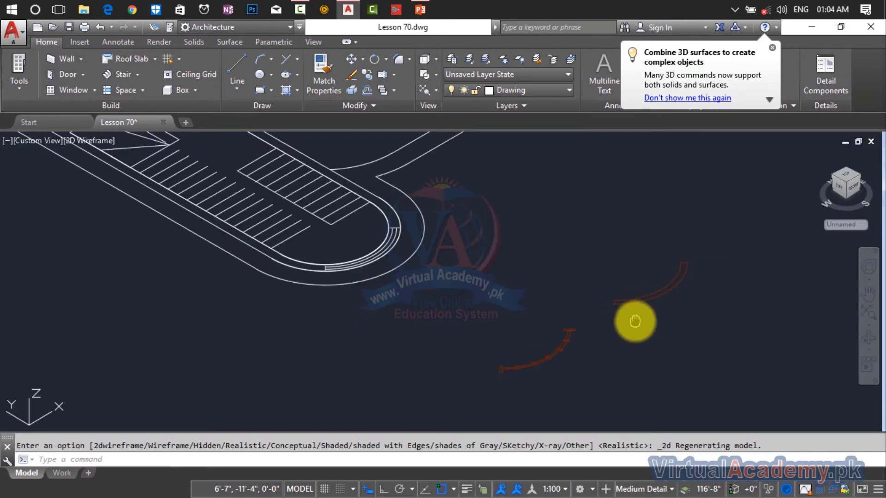
middle_click_drag(635, 322, 669, 301)
scroll(680, 290, "up", 2)
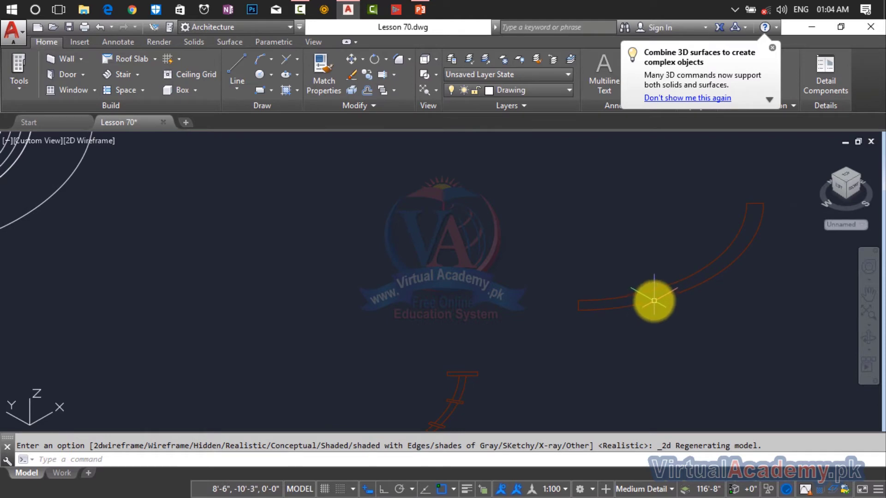
mouse_move(654, 301)
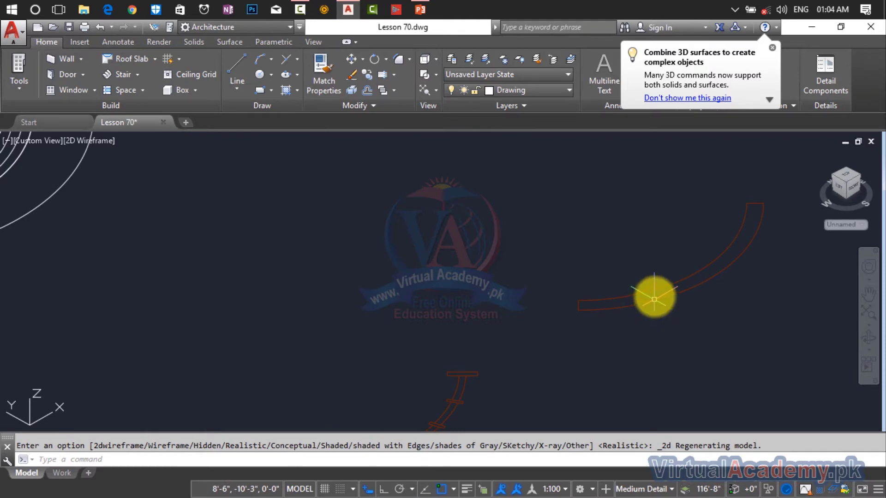
key("Return")
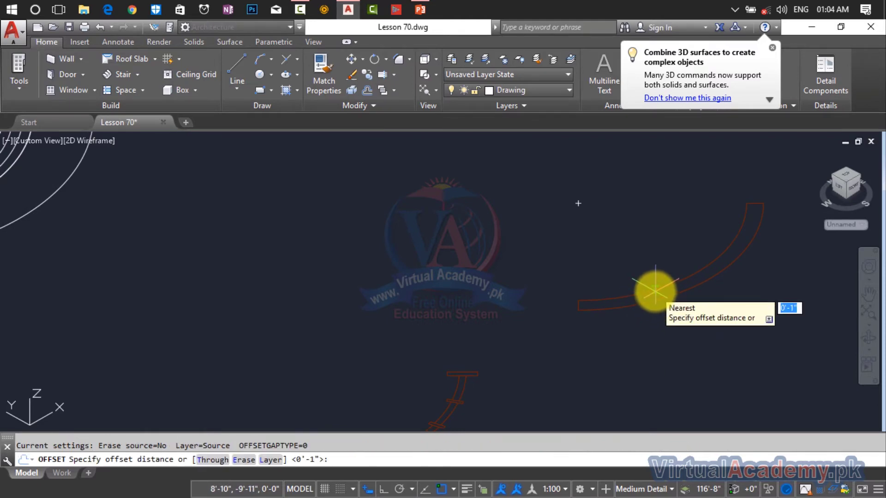
key("Escape")
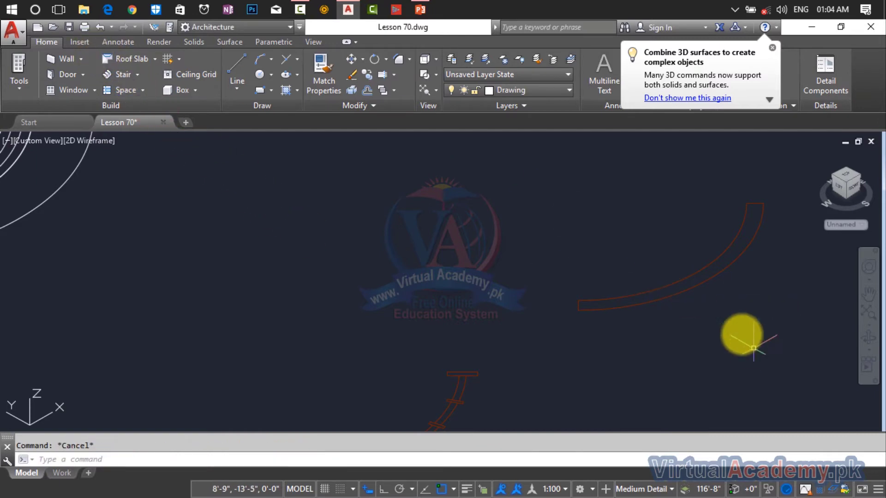
- Try to press-pull the plain curved band to a height of 2 inches
left_click(195, 41)
left_click(159, 42)
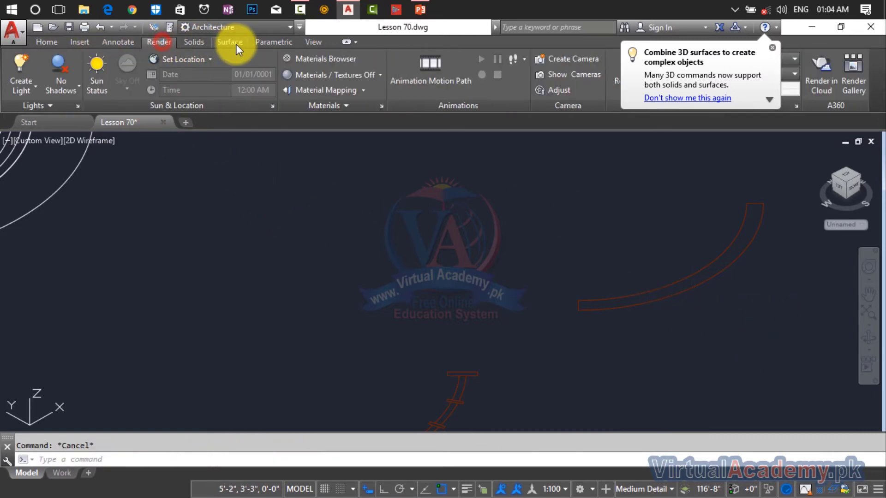
left_click(233, 42)
left_click(193, 42)
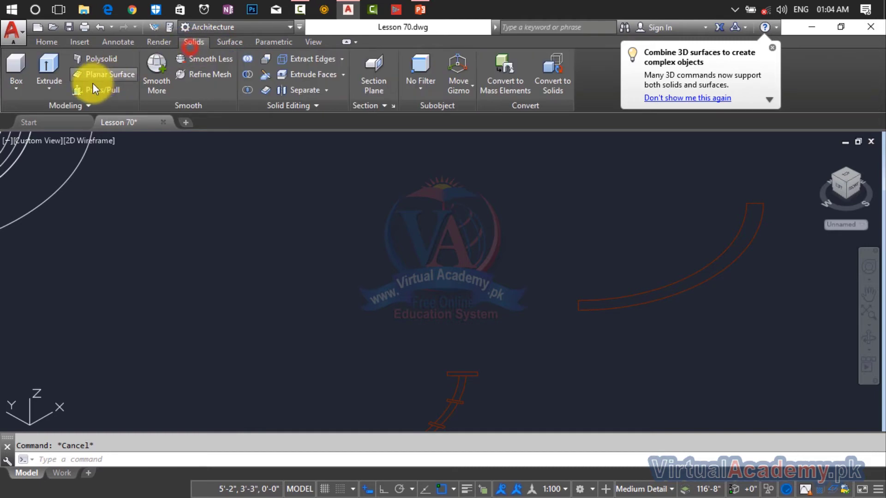
left_click(102, 90)
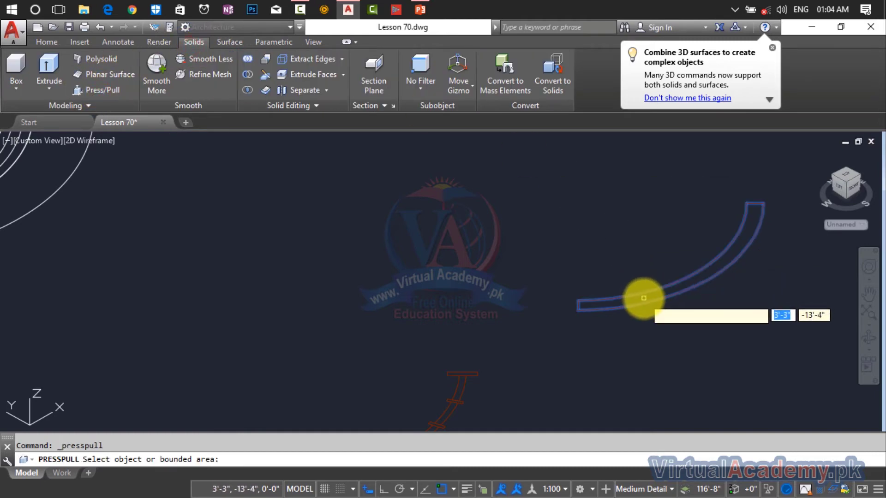
left_click(640, 295)
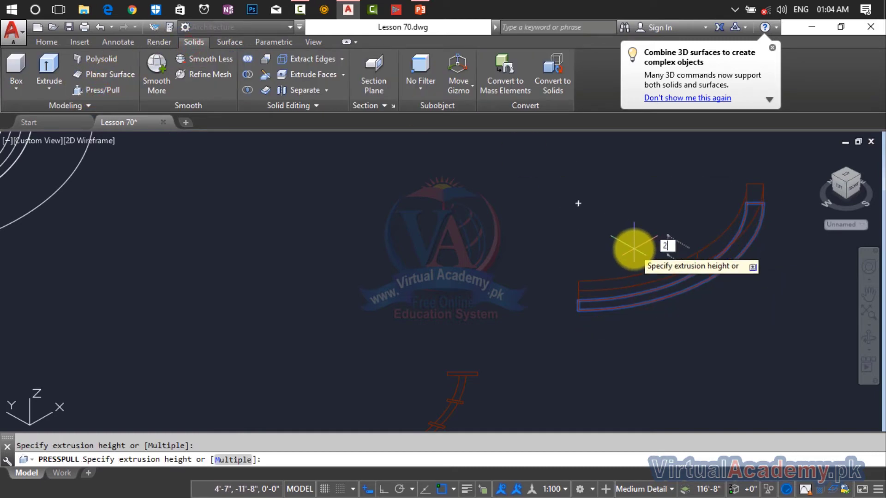
type("2'")
key("Return")
scroll(618, 247, "down", 3)
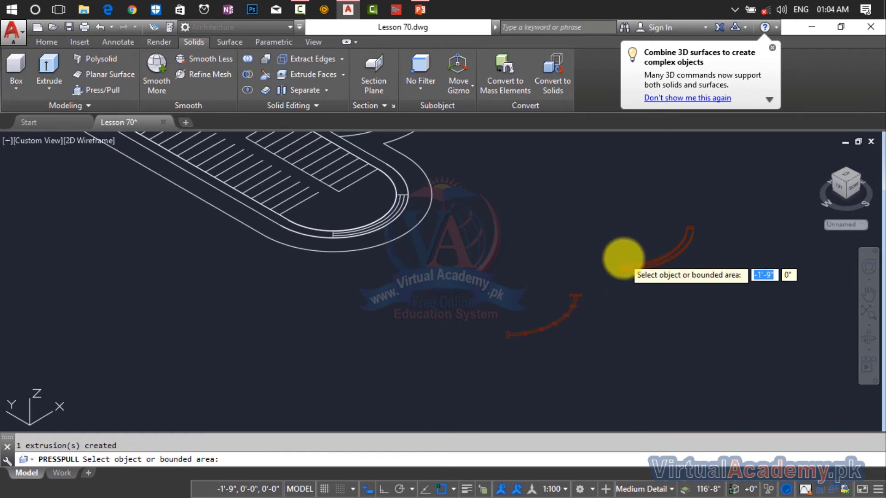
key("Return")
key("Escape")
key("Escape")
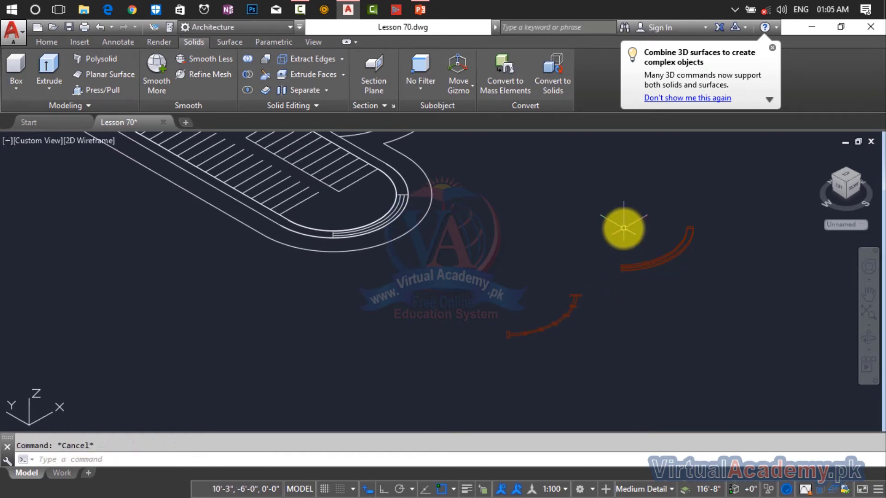
key("ctrl+z")
- Copy both flat curved profiles, the plain band and the frame with crossbars, to empty space farther from the floor plan
scroll(624, 228, "down", 4)
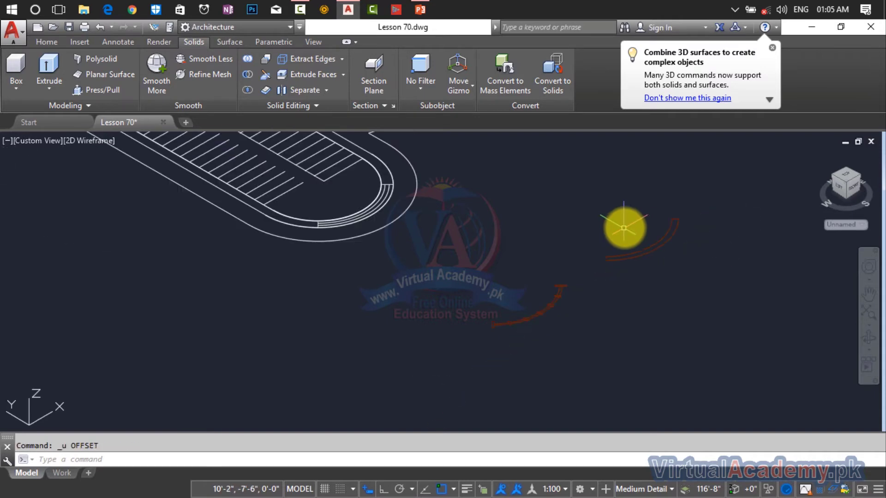
left_click(728, 202)
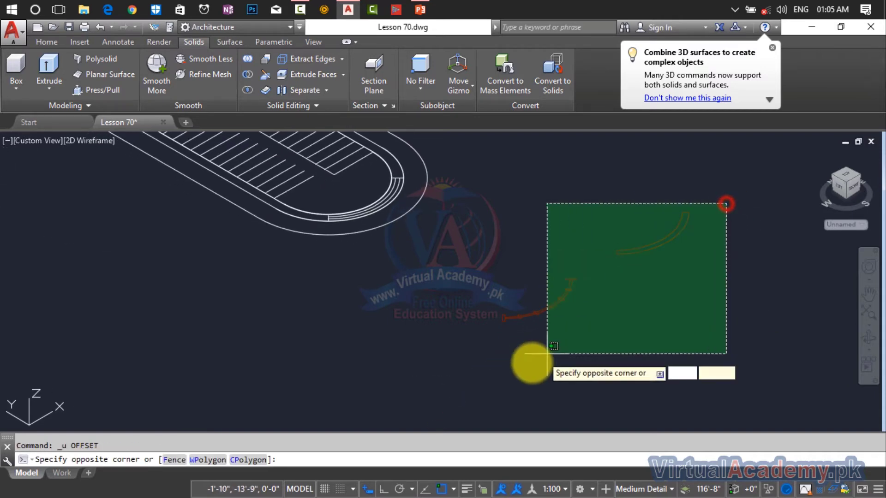
left_click(480, 367)
type("c")
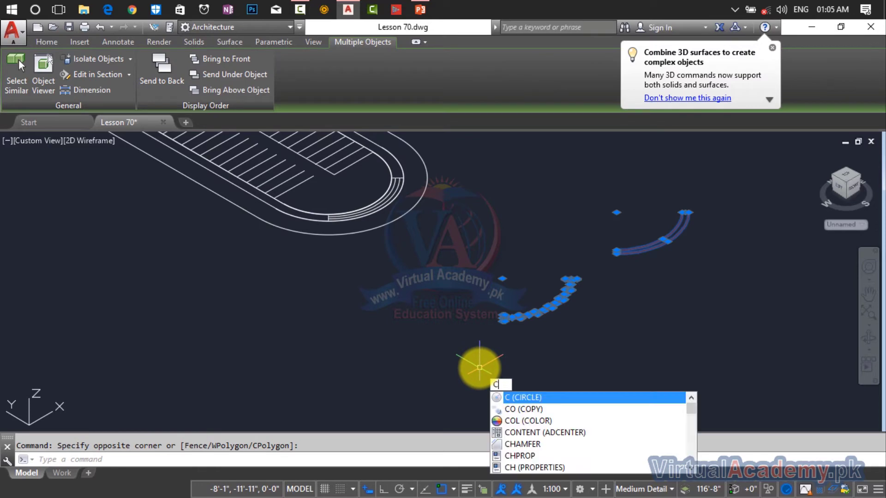
type("o")
key("Return")
left_click(504, 326)
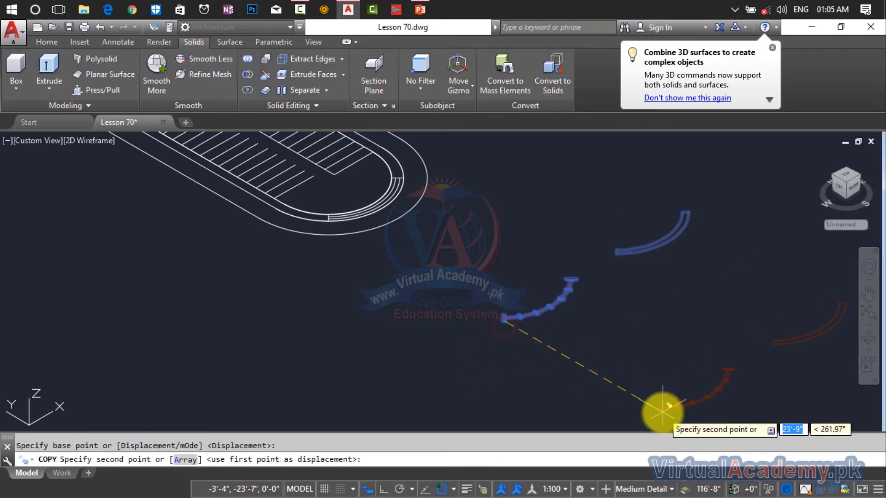
left_click(608, 372)
key("Escape")
- Press-pull the original plain curved band upward into a thin solid
scroll(678, 244, "up", 4)
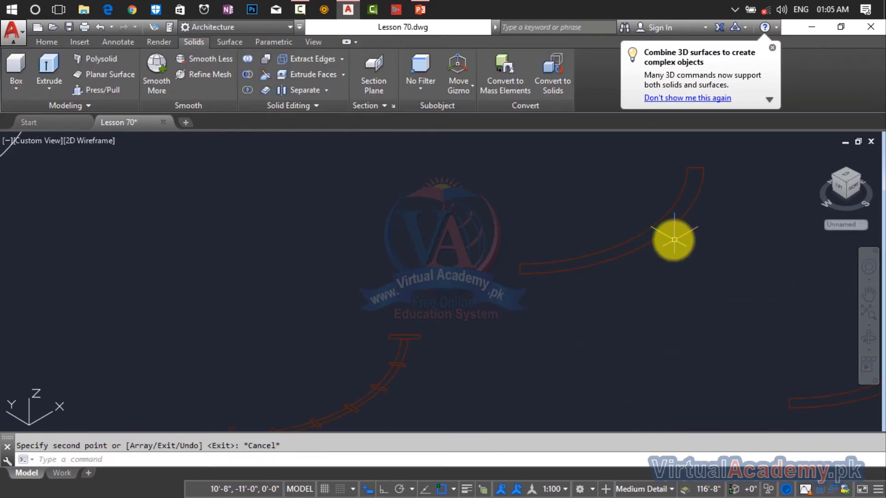
left_click(98, 89)
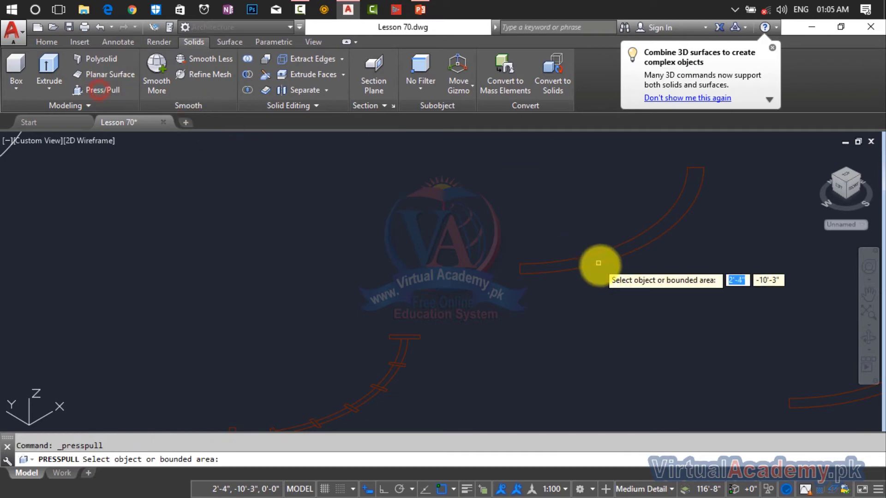
left_click(601, 259)
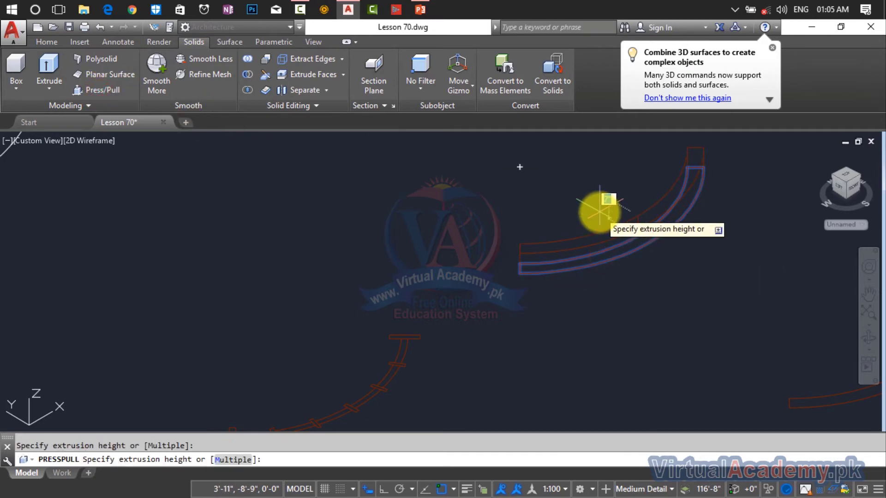
left_click(599, 211)
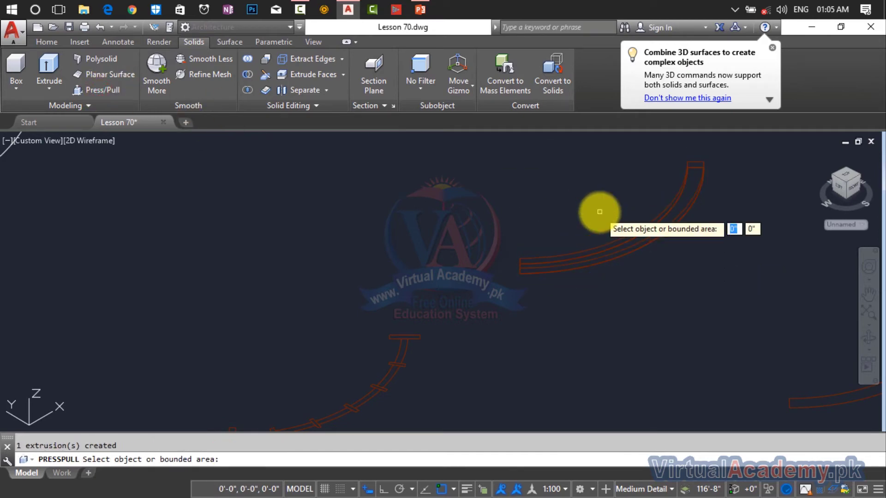
- Press-pull all end posts, crossbars and arc segments of the original curved frame together to a height of 3'6", using the Multiple option
scroll(593, 213, "down", 3)
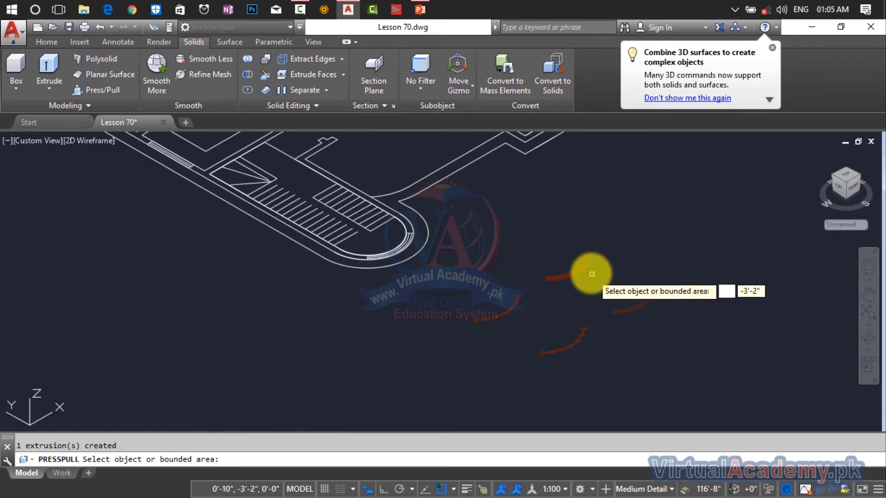
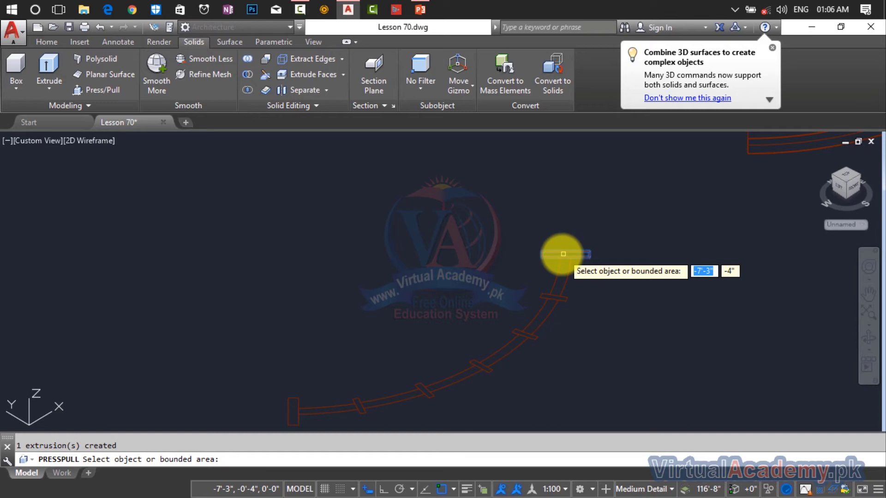
left_click(564, 254)
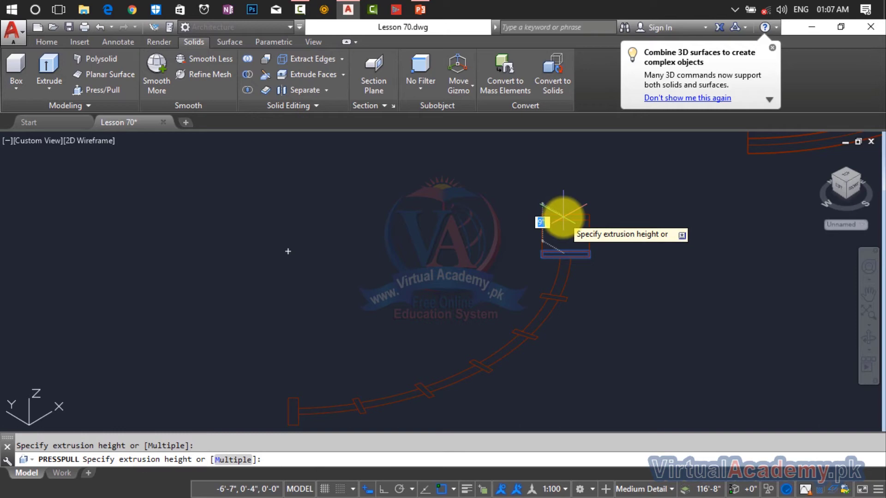
type("m")
key("Return")
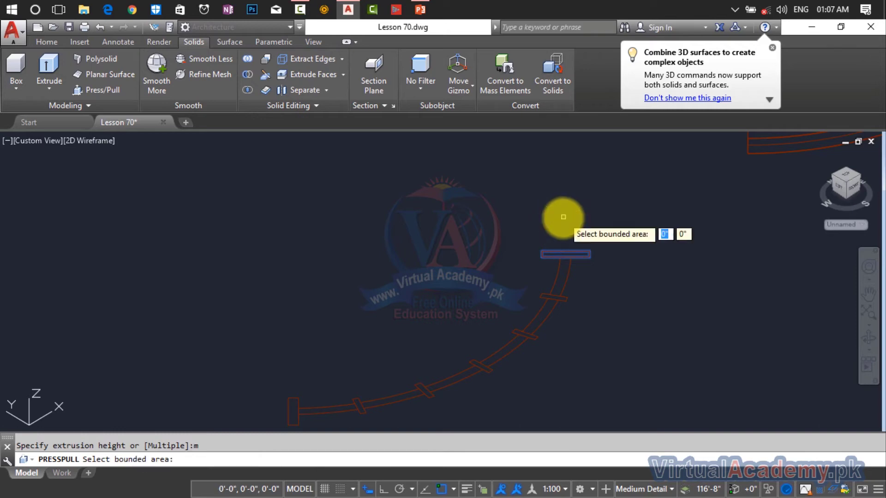
left_click(560, 264)
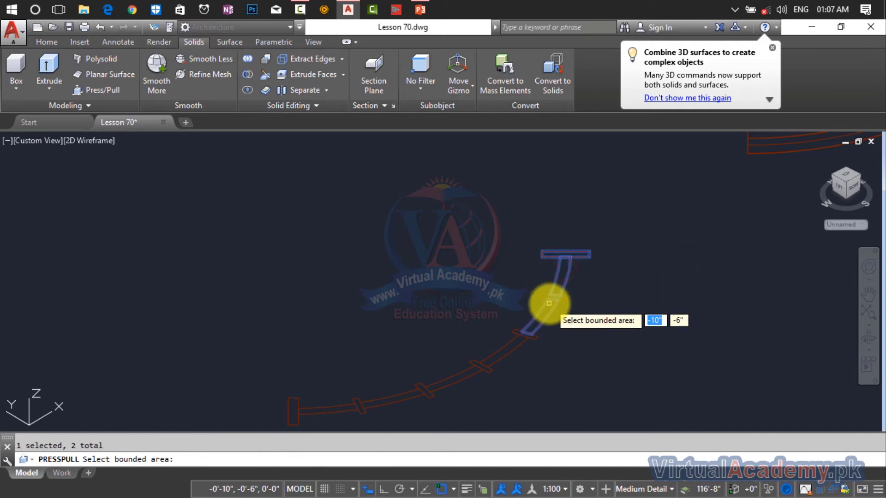
scroll(549, 303, "up", 4)
left_click(580, 293)
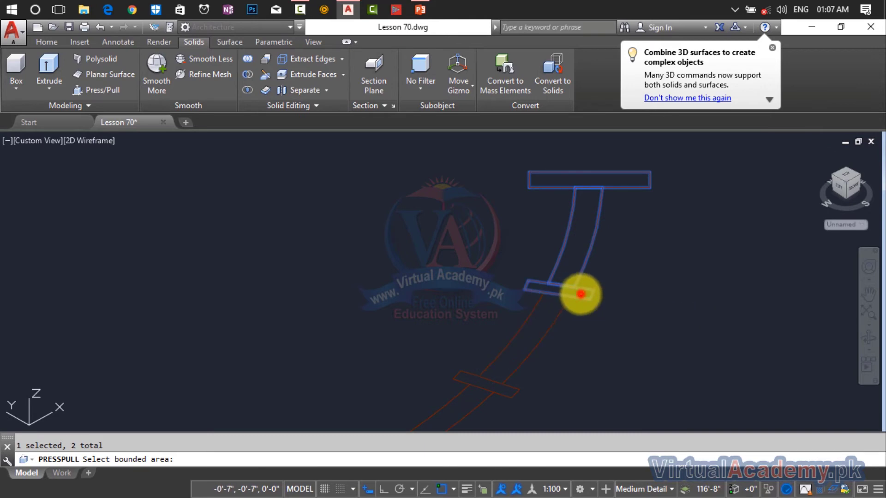
left_click(553, 312)
middle_click_drag(556, 310, 689, 209)
left_click(643, 293)
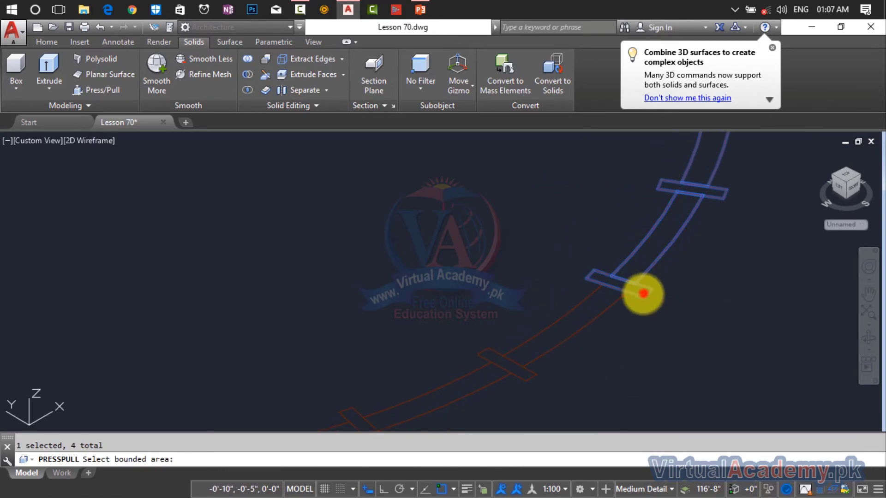
left_click(603, 306)
scroll(604, 306, "down", 2)
middle_click_drag(603, 306, 726, 247)
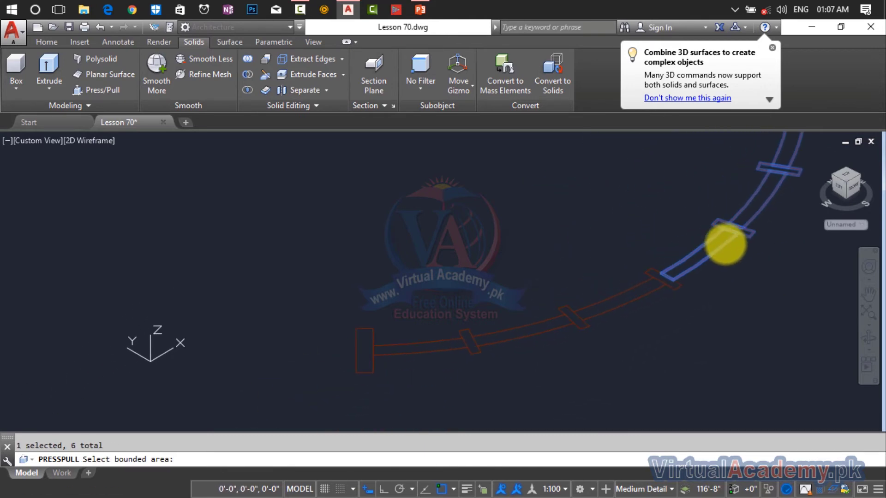
left_click(659, 281)
left_click(641, 292)
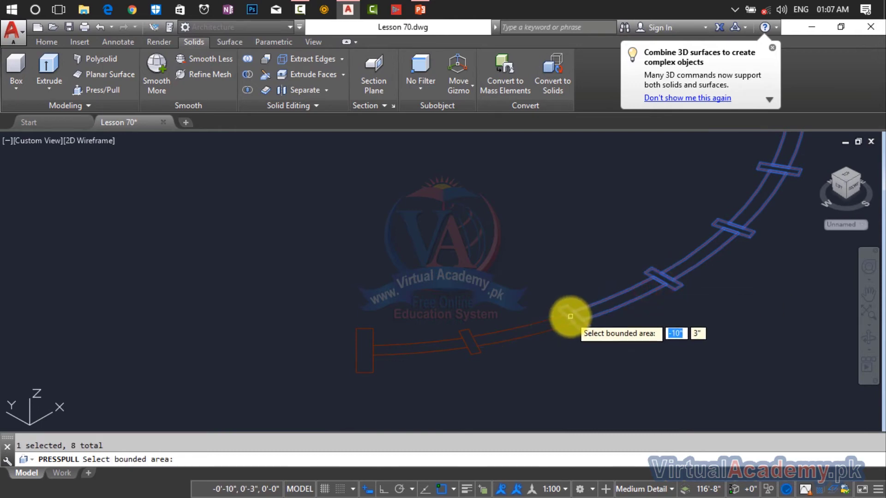
left_click(570, 317)
left_click(549, 320)
left_click(468, 336)
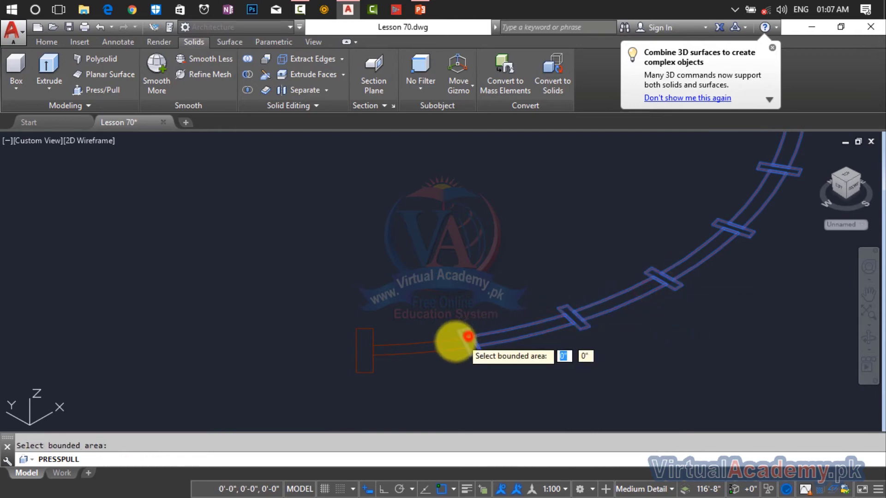
left_click(450, 345)
left_click(364, 364)
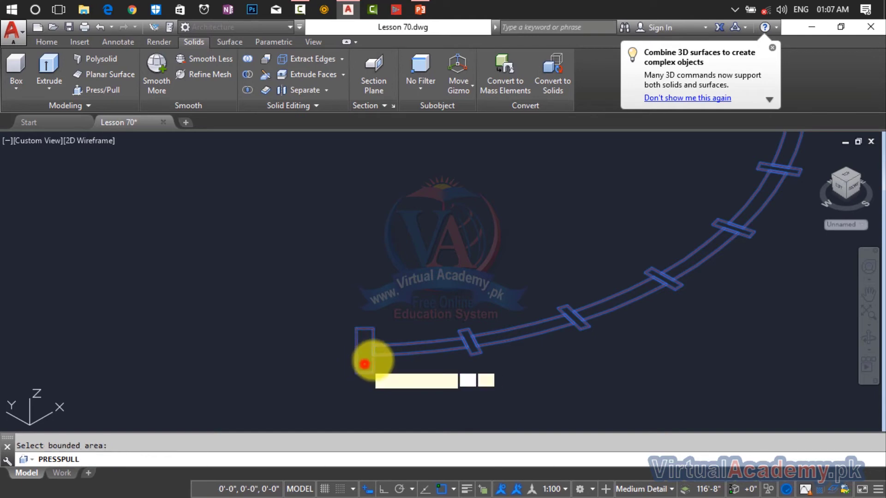
key("Return")
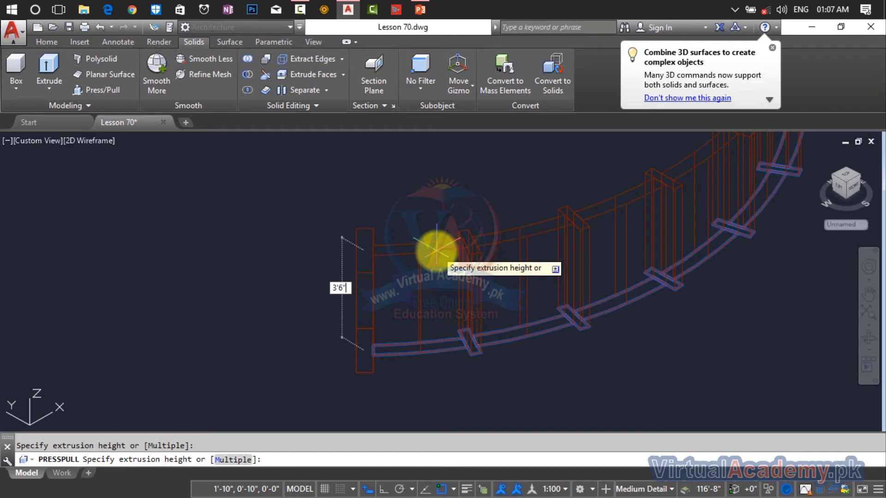
key("Return")
scroll(438, 253, "down", 3)
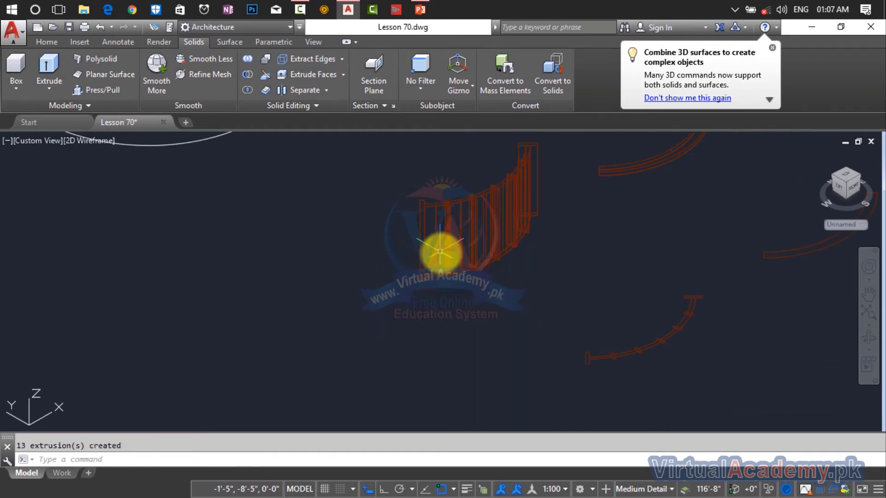
middle_click_drag(524, 239, 467, 280)
scroll(531, 302, "down", 1)
middle_click_drag(536, 301, 485, 284)
key("Escape")
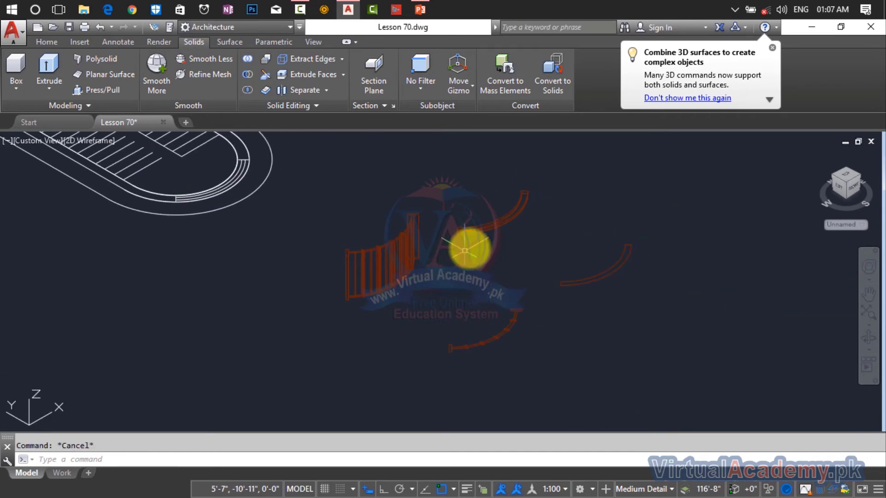
- Copy the extruded curved frame from its lower corner to empty space about 19'-6" away, beyond the plain curved band
scroll(460, 242, "up", 4)
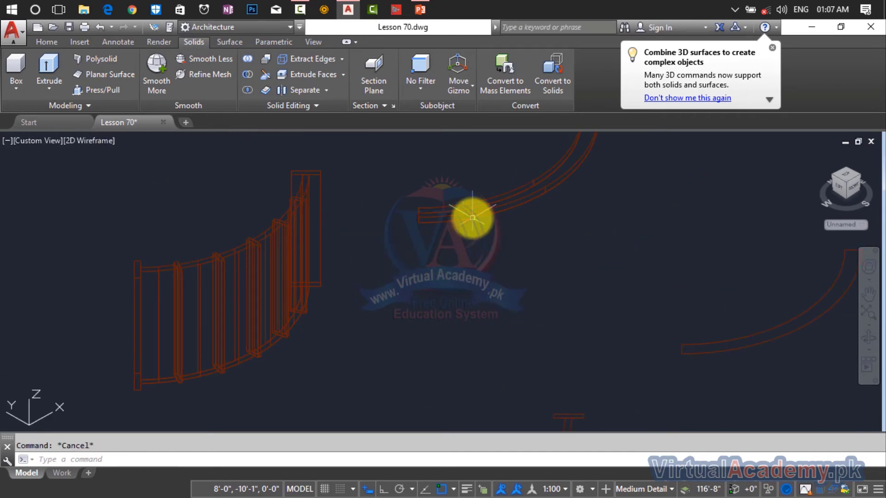
scroll(470, 218, "down", 3)
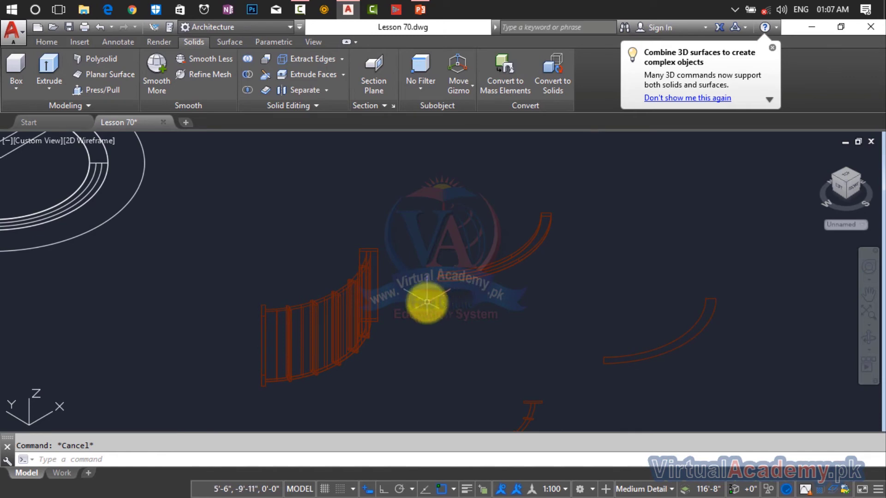
type("o")
key("Return")
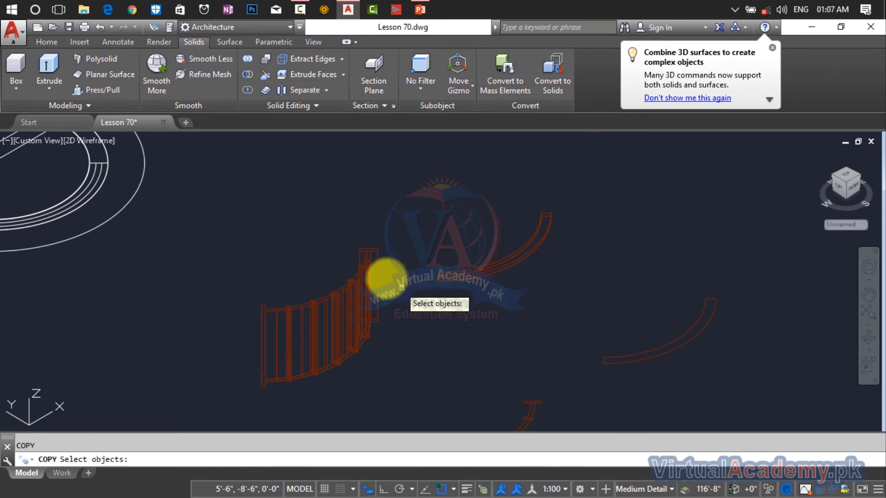
left_click(393, 264)
left_click(255, 352)
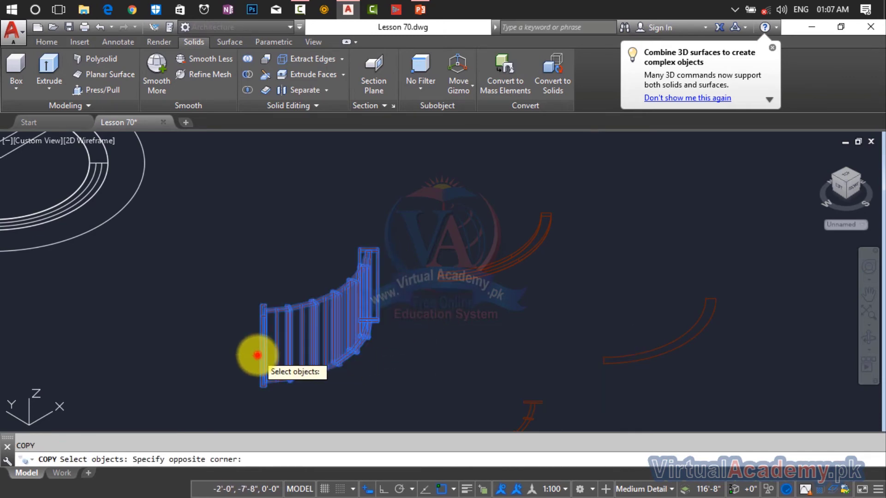
key("Return")
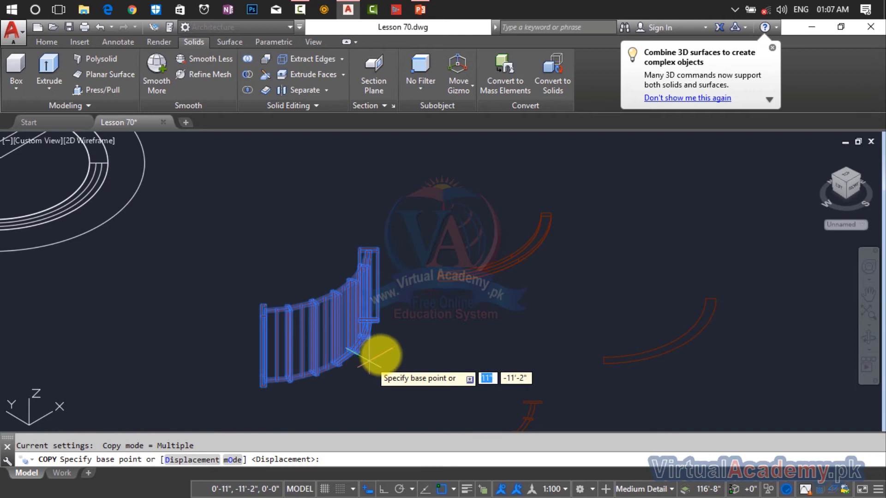
left_click(260, 385)
left_click(637, 227)
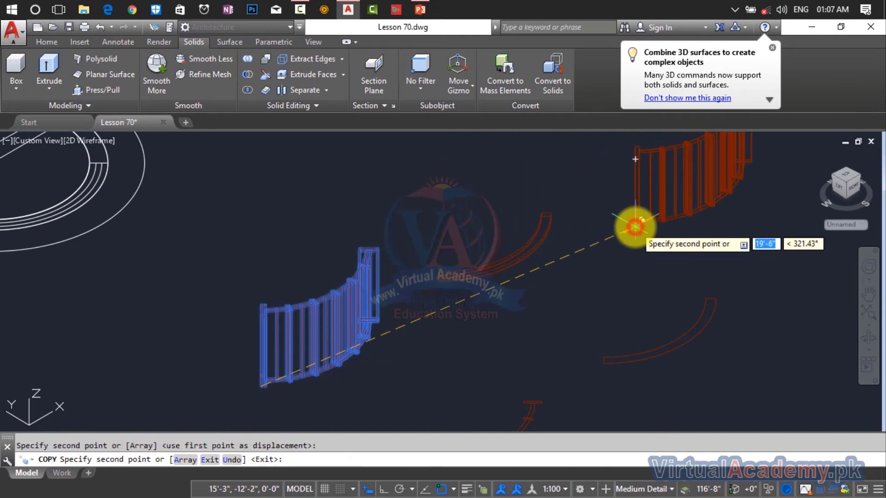
key("Escape")
mouse_move(517, 265)
middle_mouse_down()
mouse_move(577, 267)
mouse_move(586, 255)
middle_mouse_up()
scroll(579, 261, "up", 2)
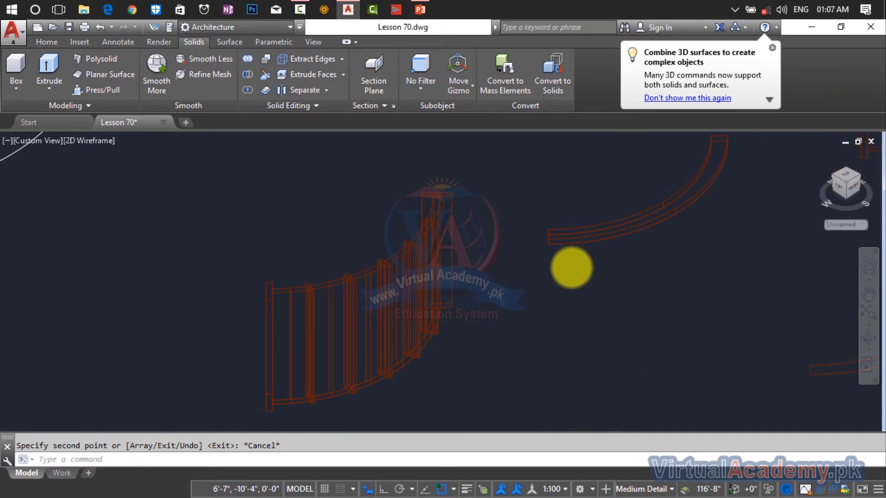
- Copy the thin curved band solid from its lower end-edge midpoint onto the top-edge midpoint of the original extruded frame's end post
scroll(572, 267, "up", 2)
scroll(571, 267, "down", 2)
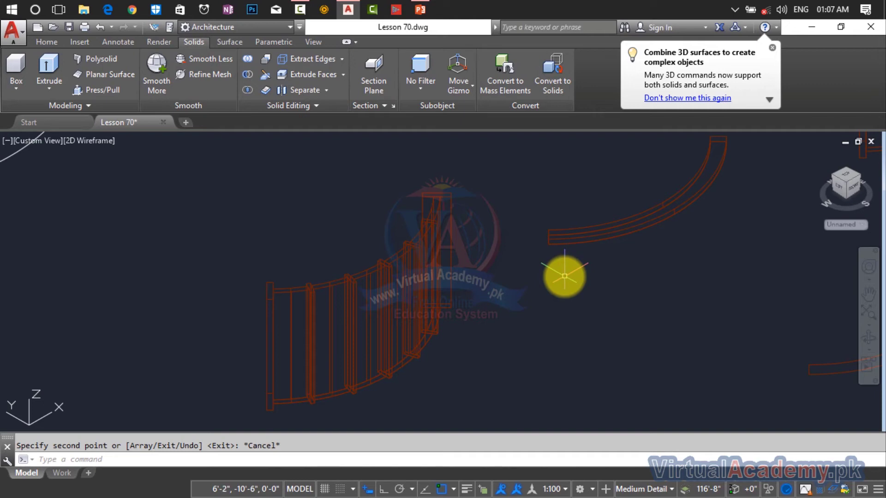
middle_click_drag(427, 351, 450, 289, "shift")
scroll(364, 305, "up", 2)
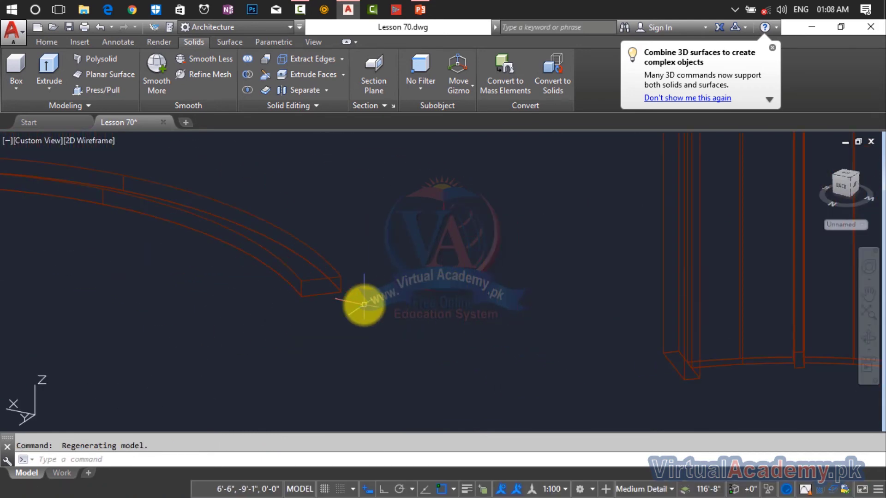
type("cp")
key("Return")
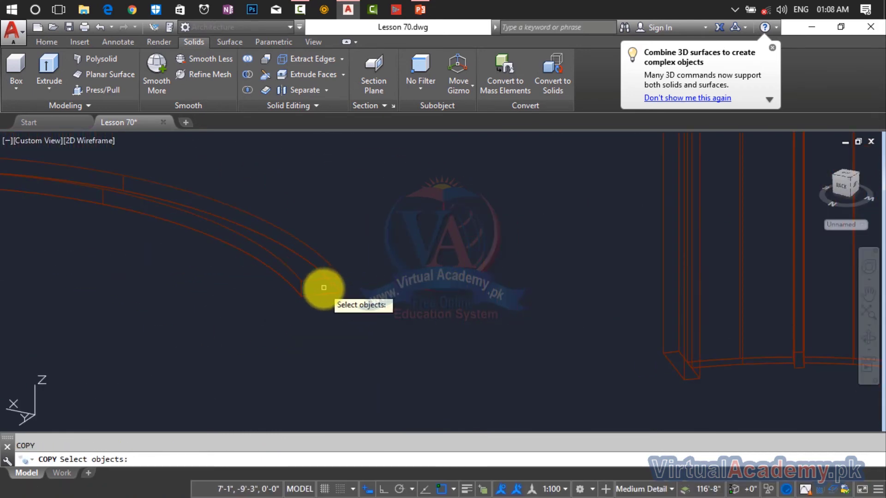
left_click(322, 294)
key("Return")
scroll(300, 302, "up", 3)
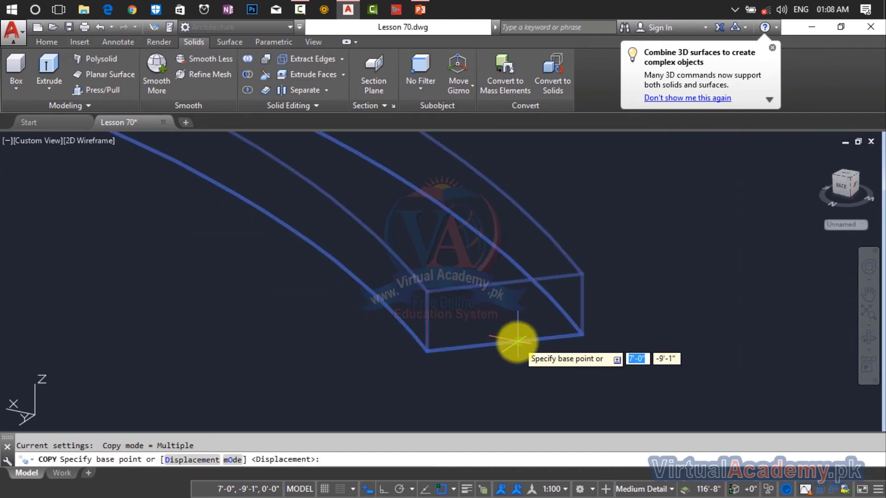
left_click(510, 342)
scroll(517, 340, "down", 4)
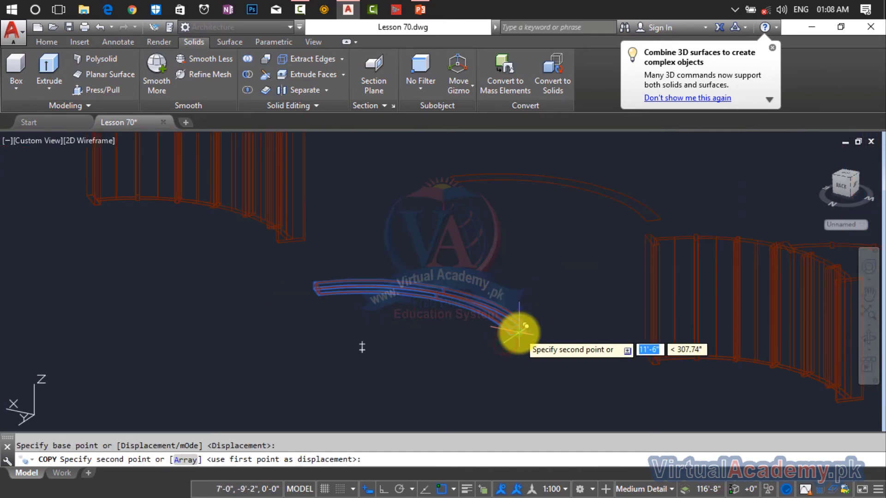
scroll(556, 313, "up", 4)
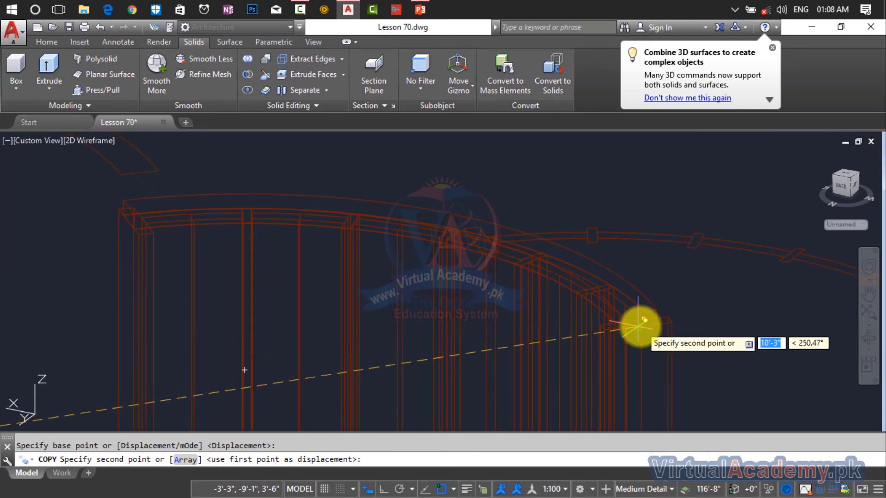
scroll(638, 325, "up", 5)
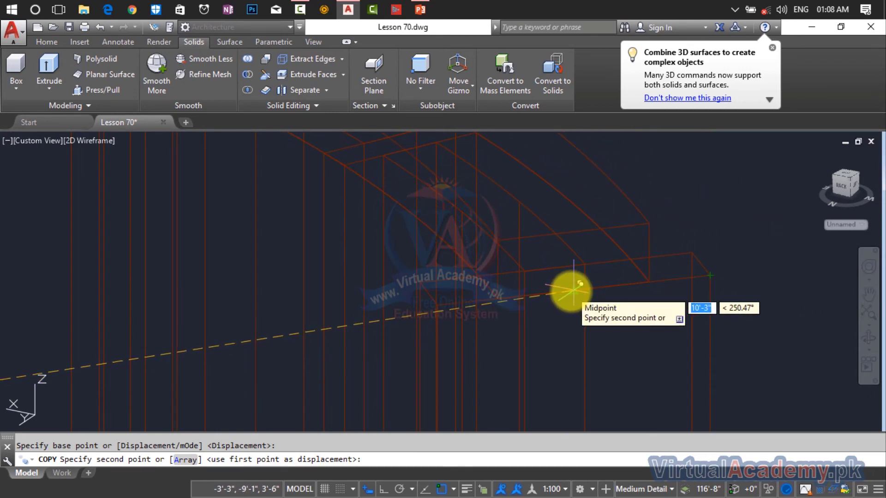
left_click(573, 288)
scroll(570, 295, "down", 4)
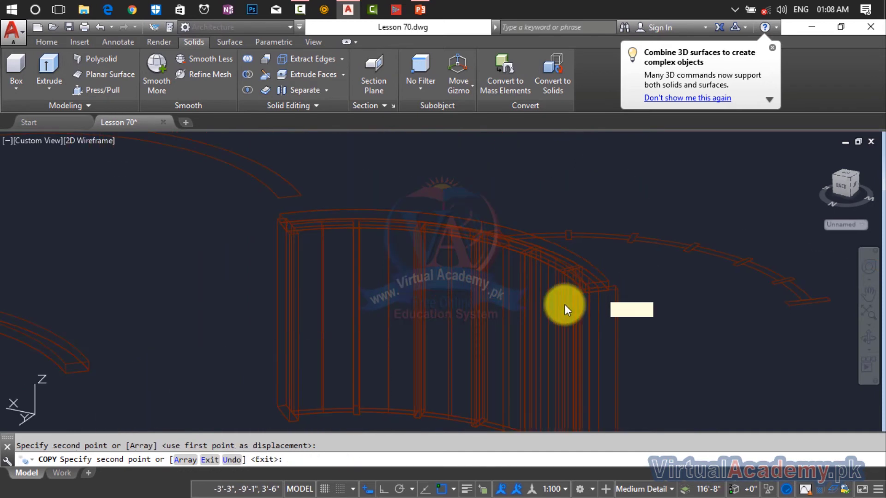
key("Escape")
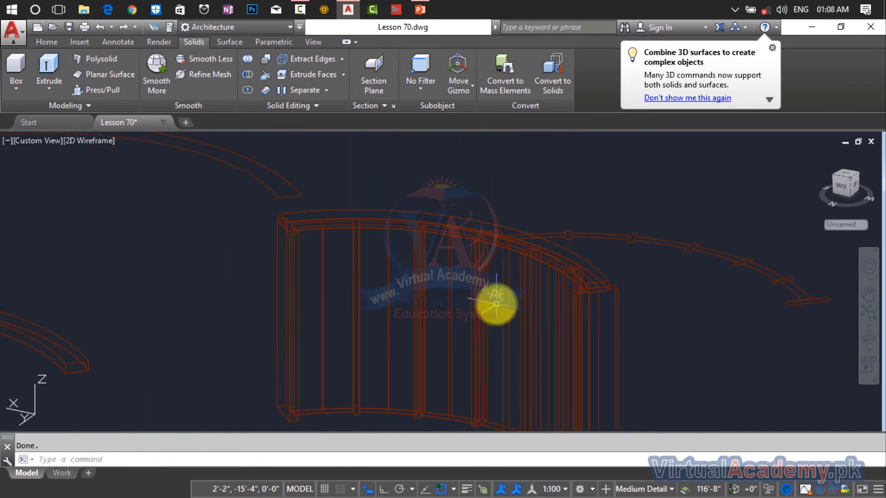
- Change the visual style to Conceptual and inspect the shaded curved frames and bands
left_click(93, 139)
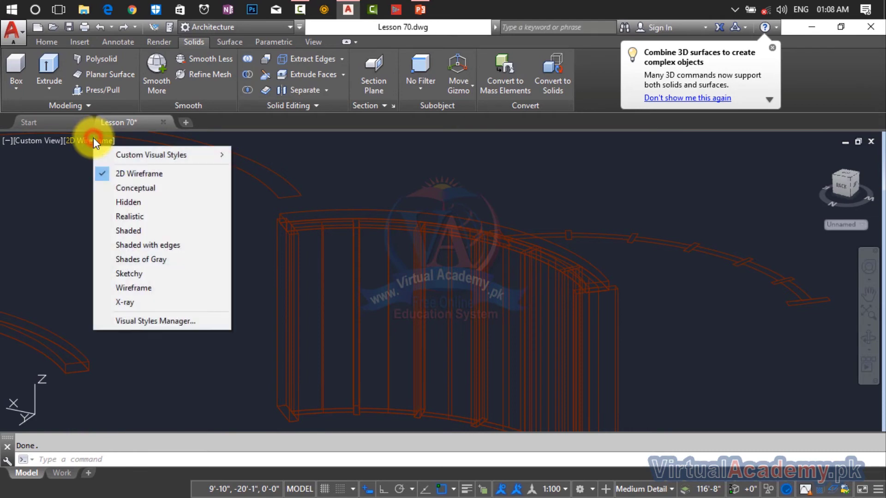
left_click(124, 185)
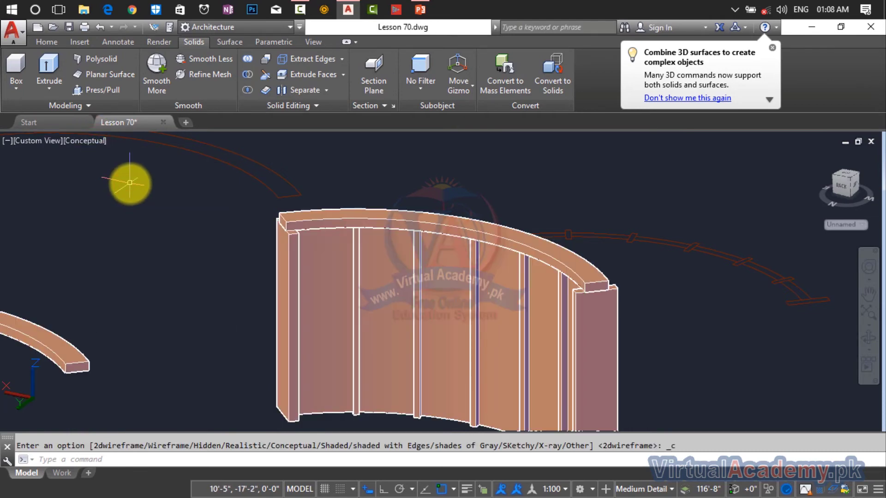
scroll(194, 192, "down", 2)
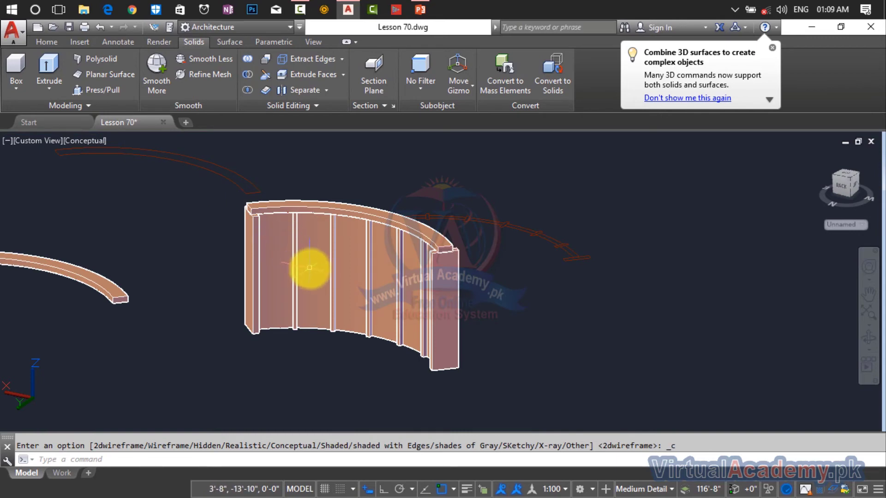
middle_click_drag(336, 257, 404, 267)
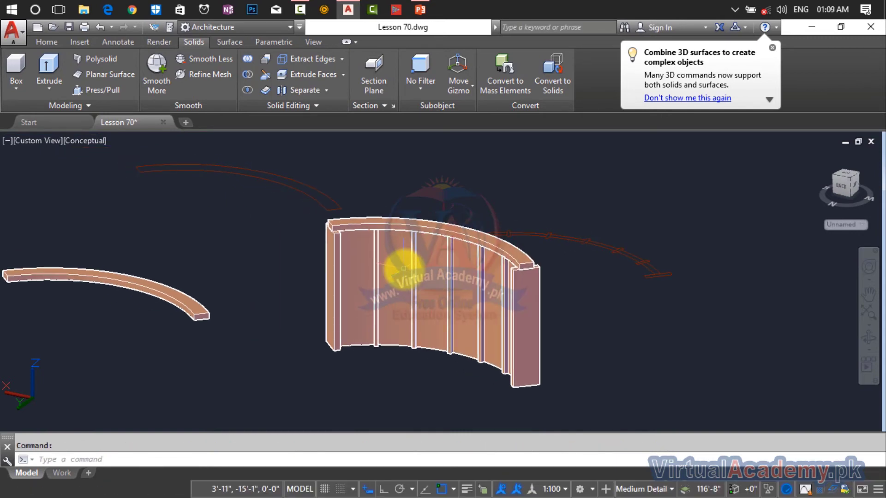
scroll(435, 264, "down", 2)
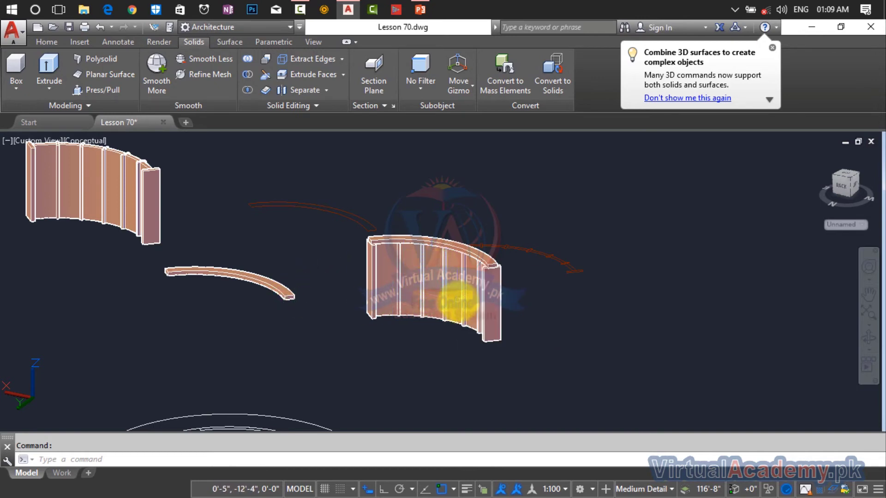
middle_click_drag(457, 300, 519, 332)
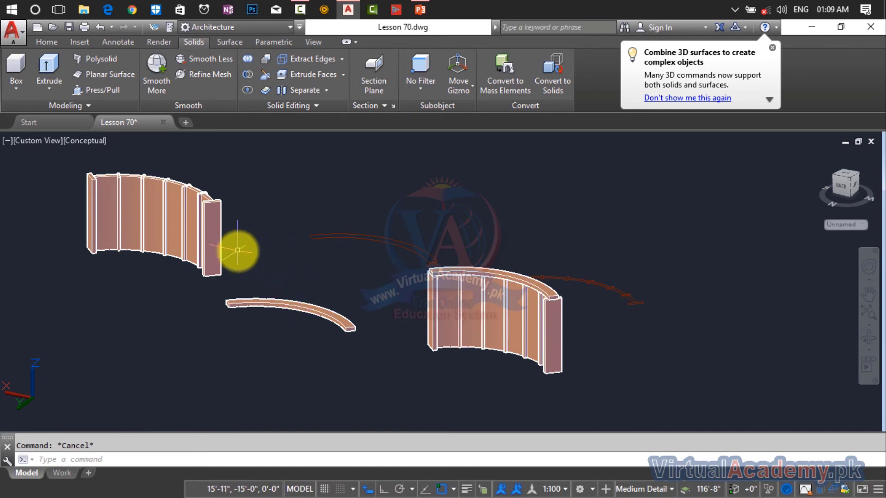
scroll(570, 352, "up", 4)
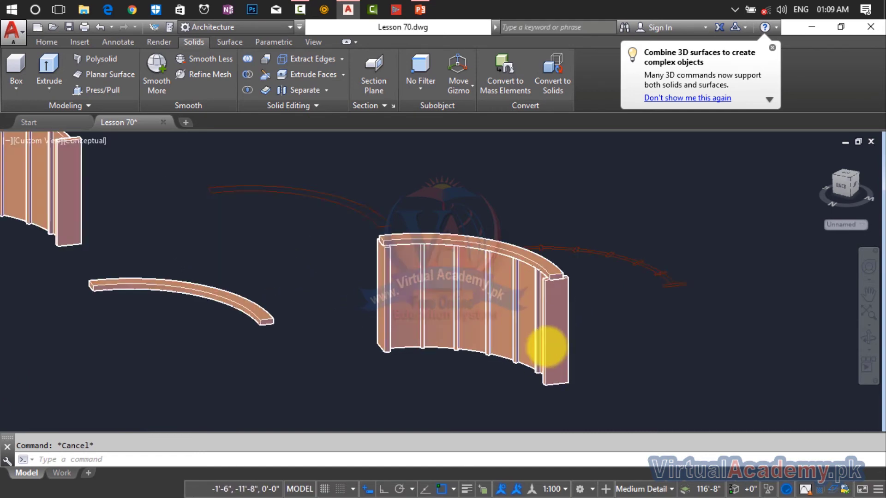
- Copy the whole curved frame with its top band from the end post's lower-edge midpoint onto the separate band's upper end-edge midpoint
left_click(600, 245)
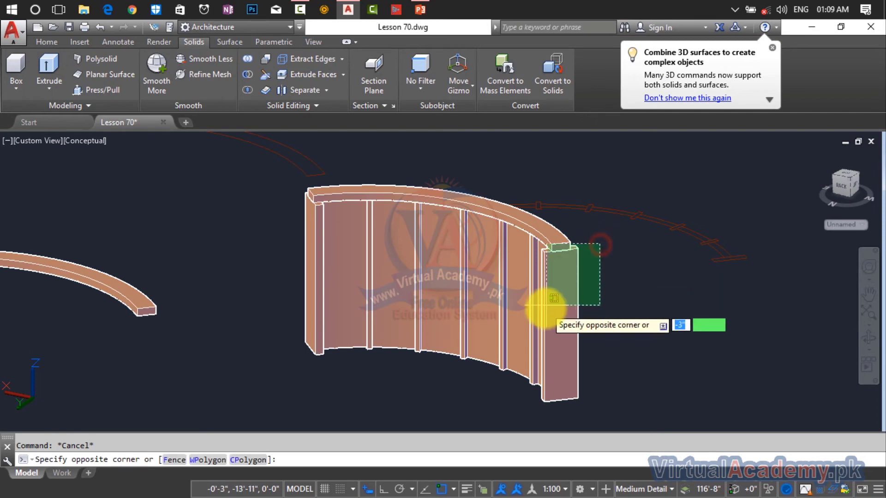
left_click(590, 262)
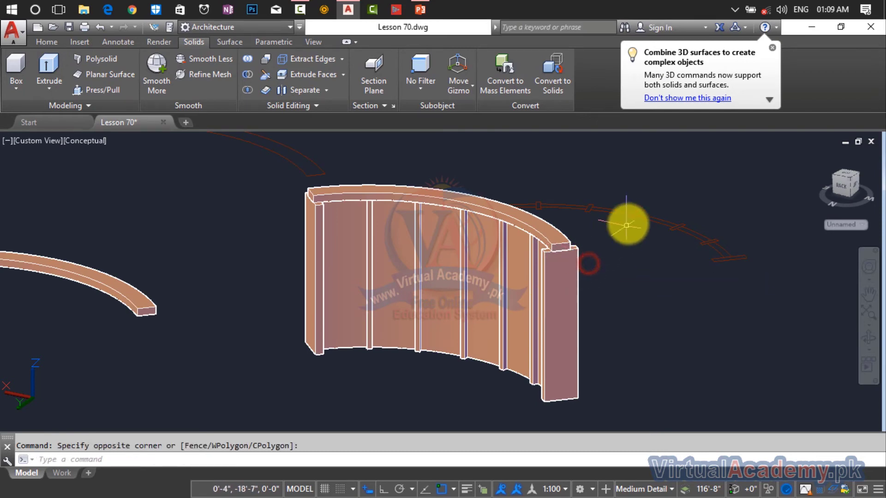
left_click(589, 245)
left_click(516, 379)
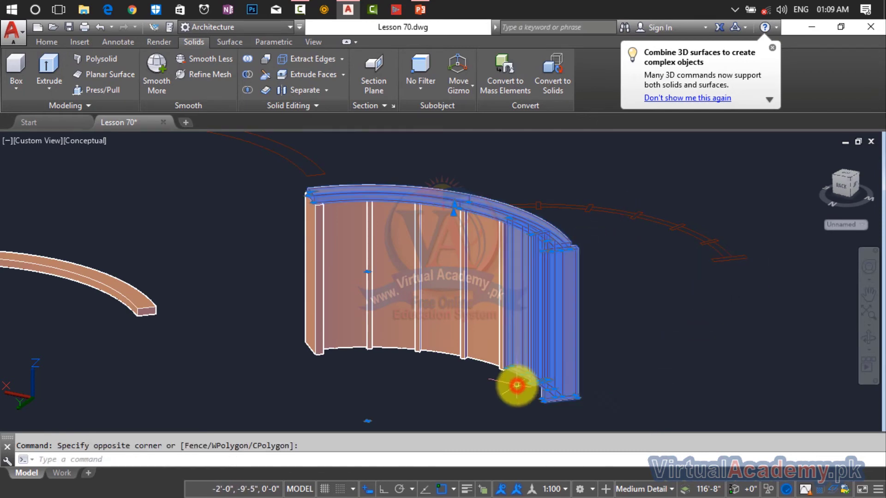
left_click(605, 248)
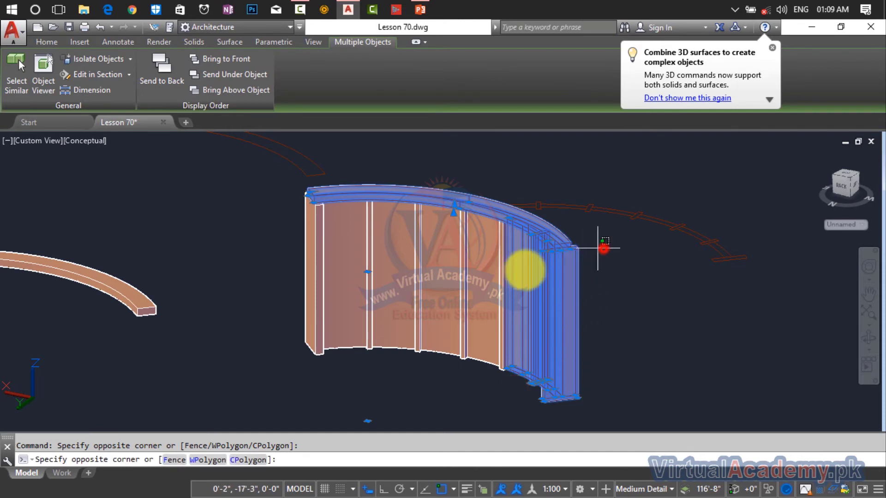
left_click(297, 330)
left_click(614, 346)
left_click(289, 311)
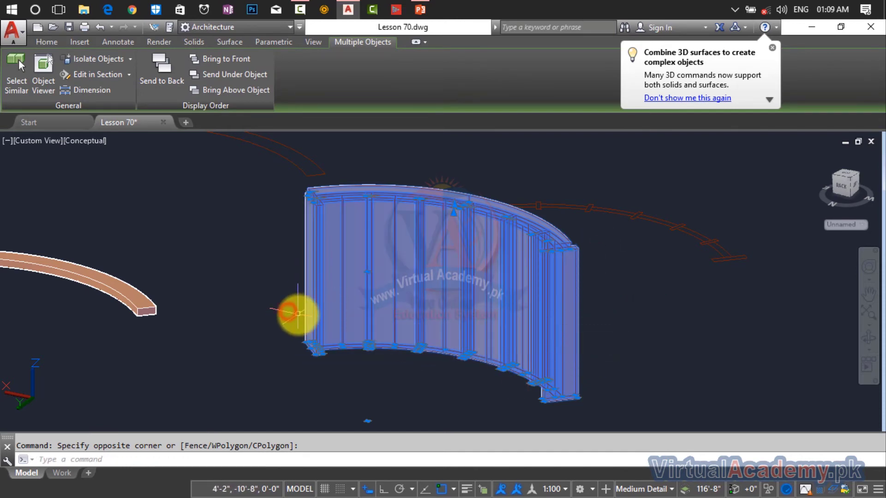
scroll(298, 315, "down", 2)
middle_click_drag(297, 315, 358, 276)
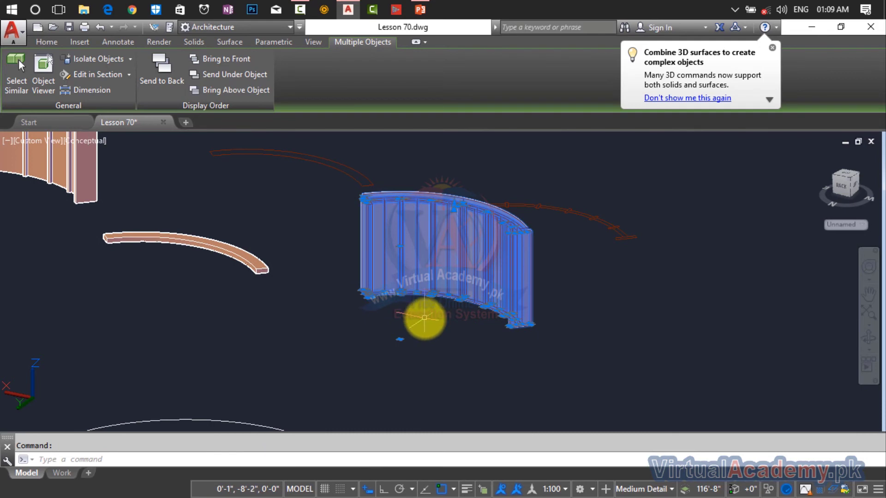
type("o")
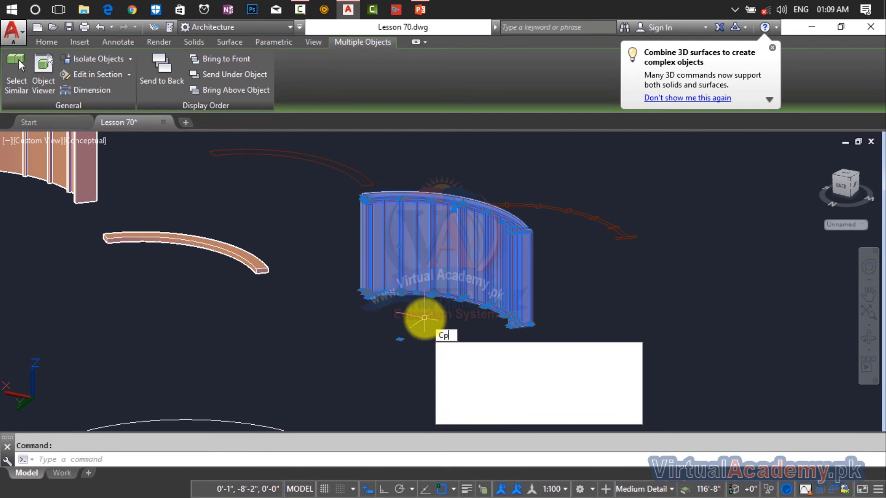
key("Return")
scroll(509, 326, "up", 5)
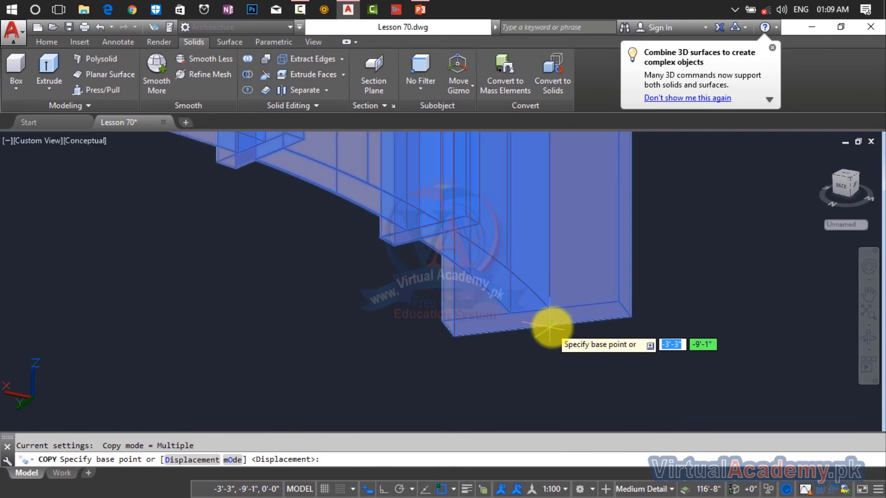
scroll(553, 327, "up", 3)
scroll(530, 327, "up", 3)
middle_click_drag(530, 327, 504, 265)
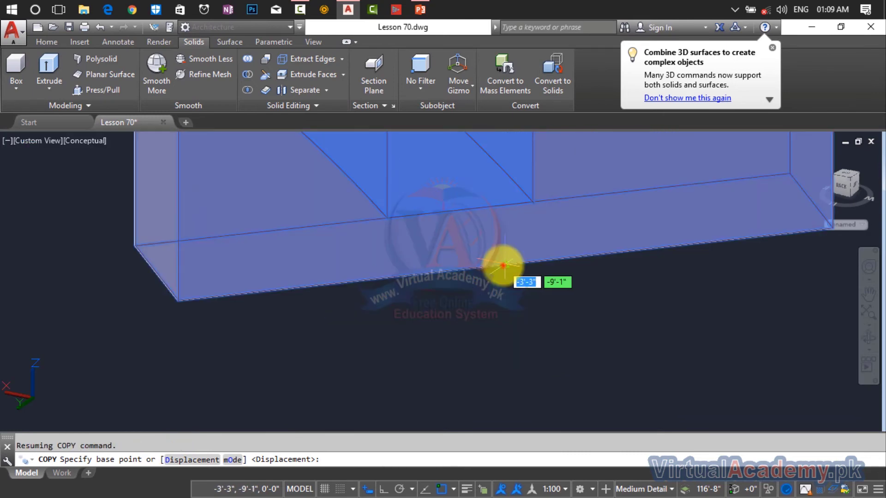
left_click(504, 265)
scroll(502, 264, "down", 5)
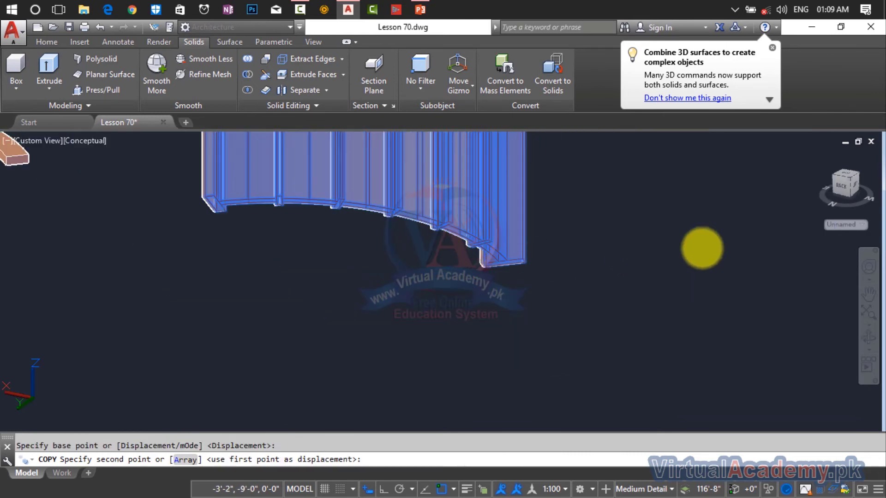
middle_click_drag(503, 264, 800, 250)
scroll(377, 151, "up", 3)
middle_click_drag(377, 151, 668, 267)
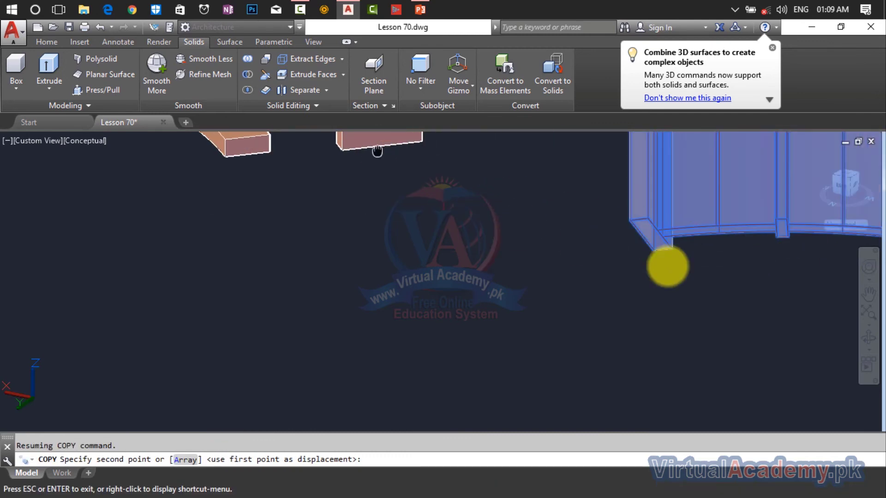
scroll(667, 266, "down", 3)
scroll(709, 323, "up", 6)
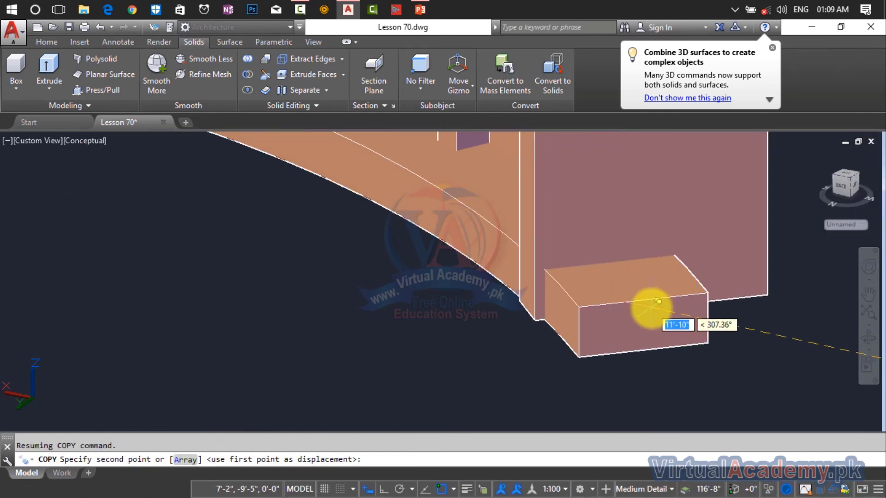
scroll(659, 301, "up", 4)
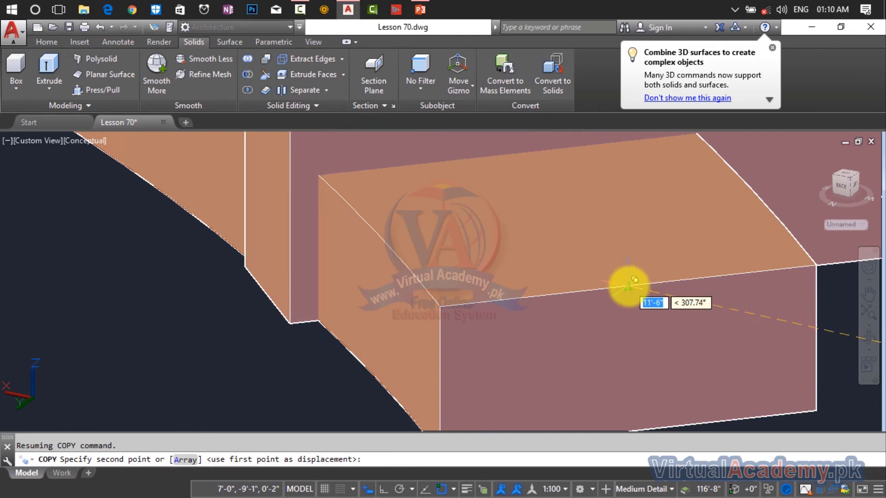
left_click(620, 284)
scroll(634, 280, "down", 1)
scroll(629, 287, "down", 5)
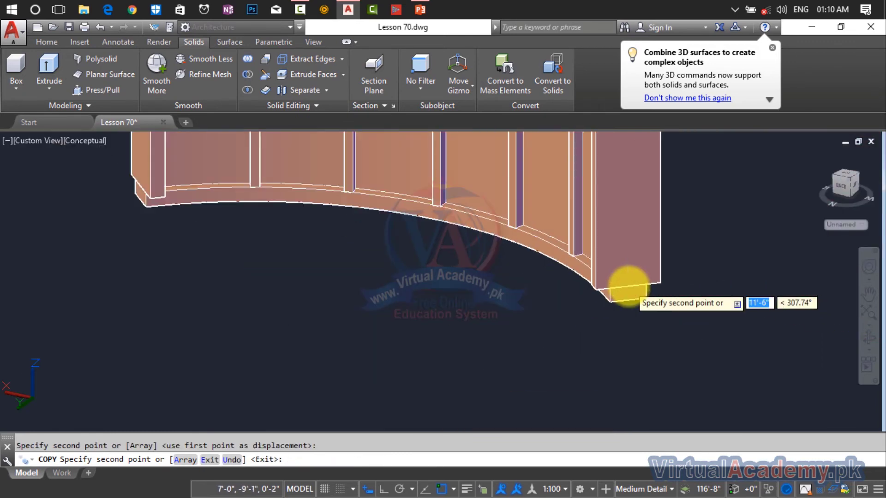
middle_click_drag(629, 289, 589, 327)
key("Escape")
key("Escape")
scroll(622, 322, "down", 2)
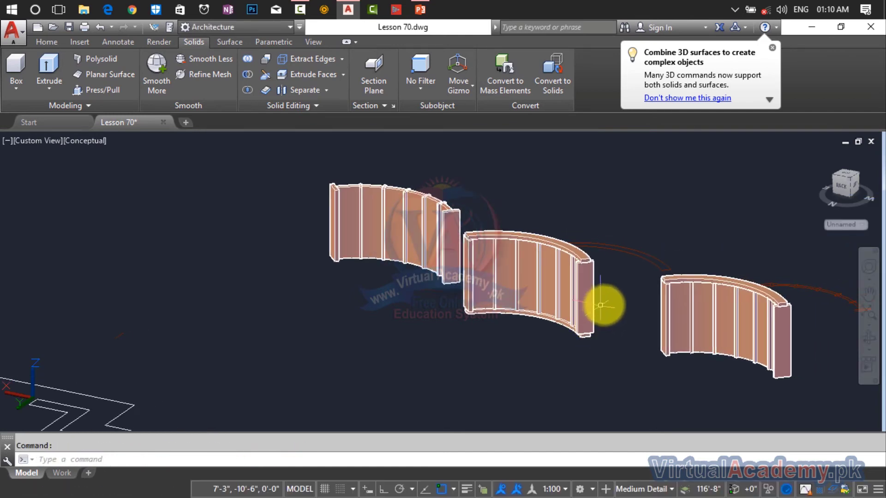
scroll(622, 305, "down", 4)
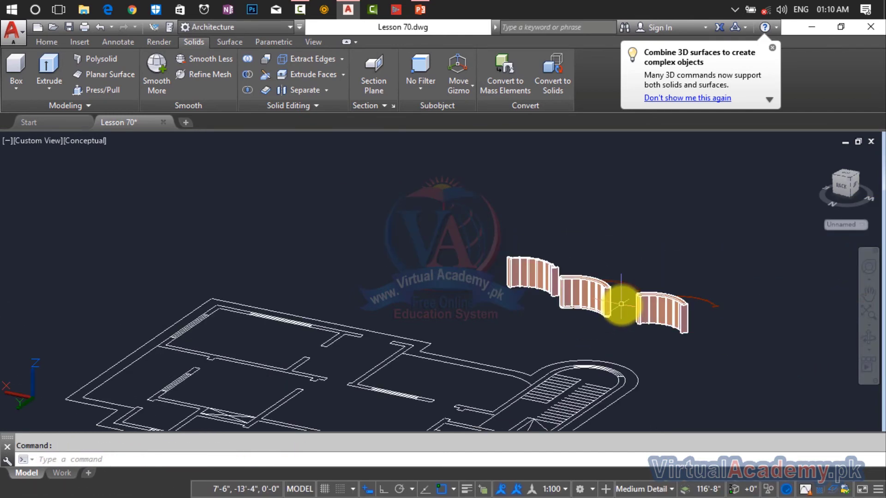
middle_click_drag(620, 305, 598, 293)
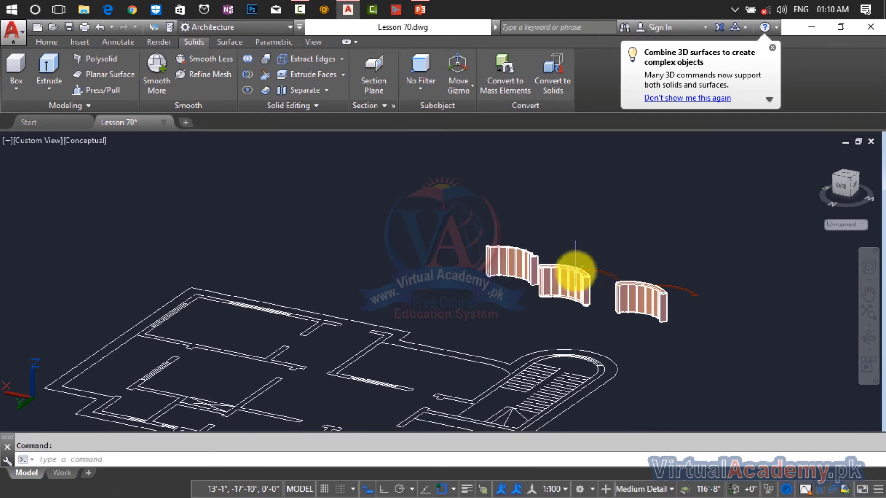
scroll(576, 269, "up", 5)
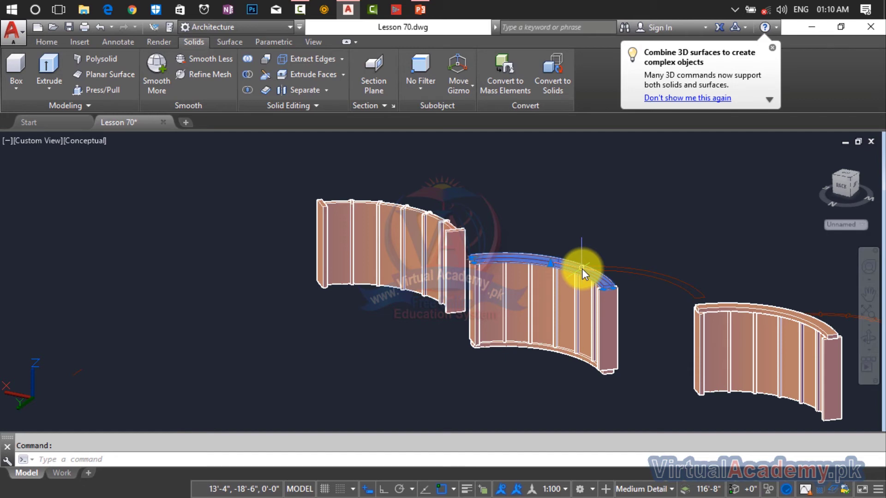
key("Escape")
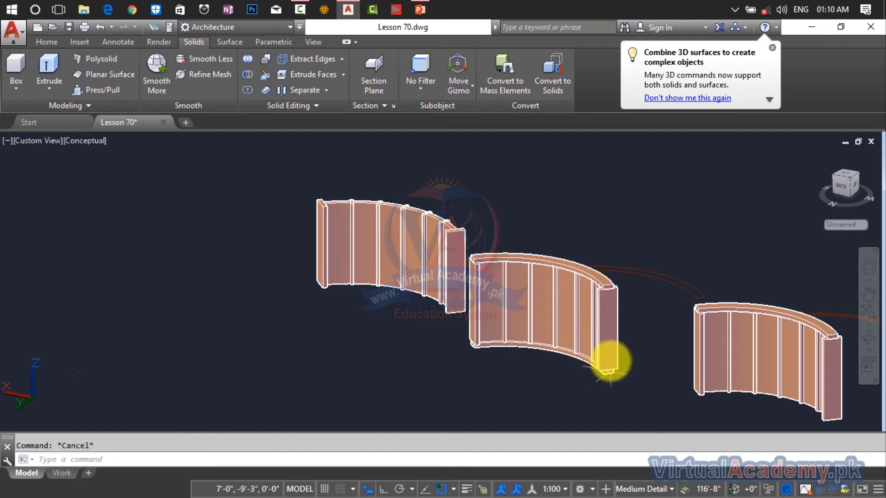
- Move the separate curved frame with its top band from its end post's lower-edge midpoint onto the banded frame's upper end-edge midpoint
middle_click_drag(802, 330, 711, 308)
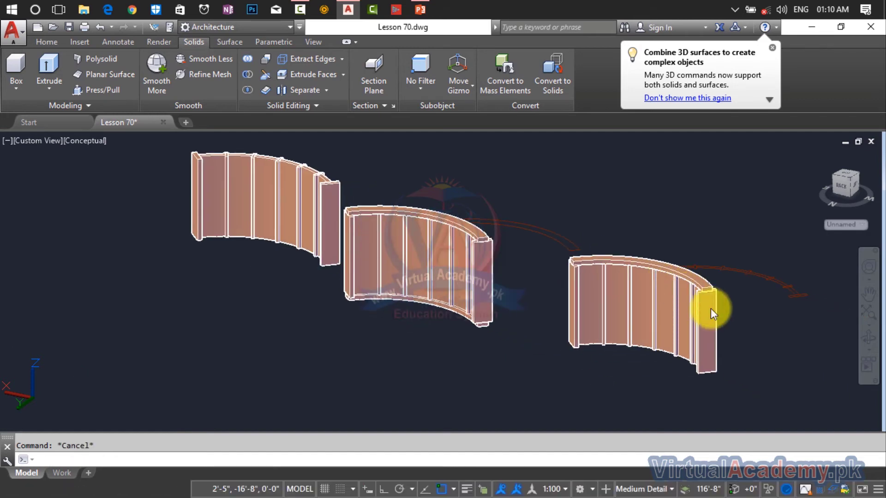
left_click(750, 316)
left_click(568, 322)
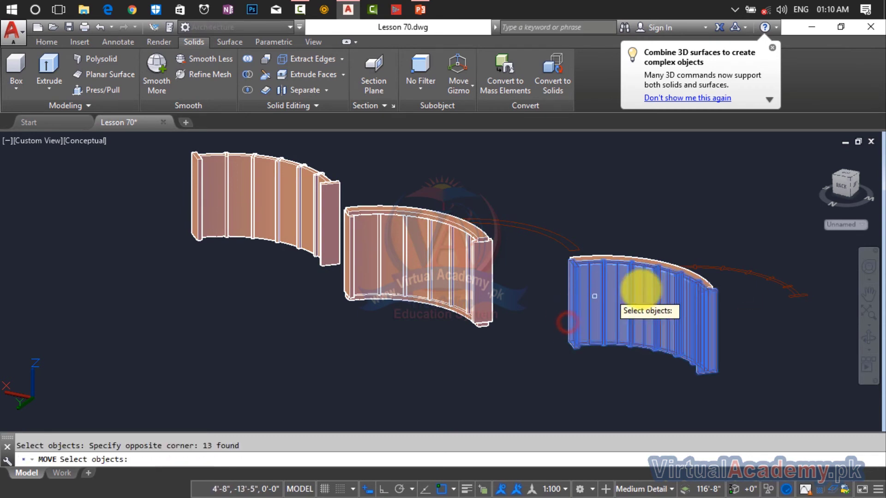
scroll(709, 276, "up", 3)
left_click(724, 286)
left_click(680, 311)
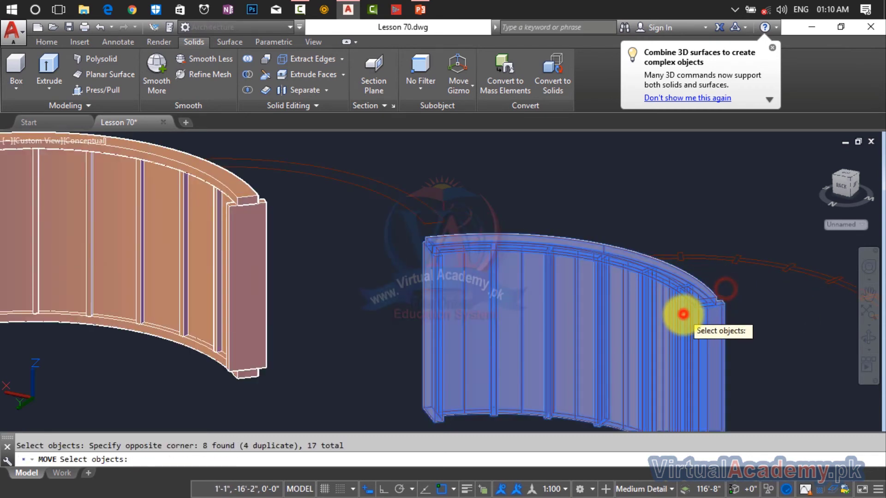
scroll(743, 329, "down", 3)
middle_click_drag(742, 329, 739, 296)
left_click(737, 302)
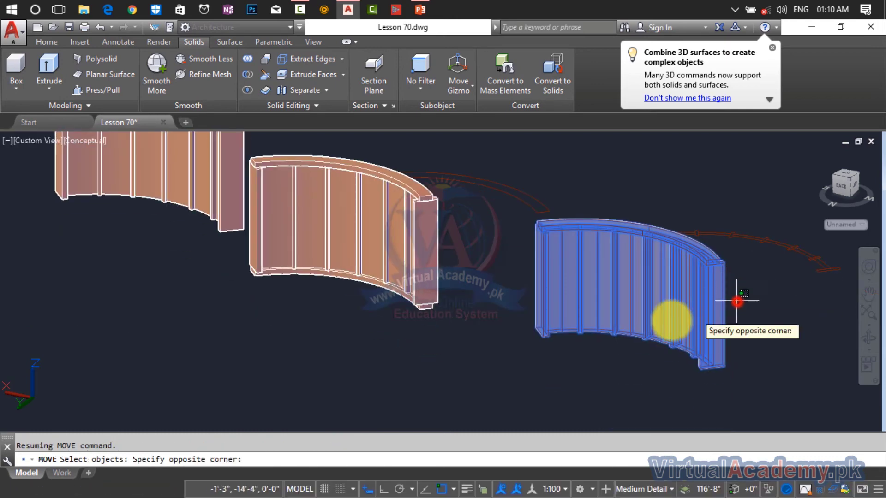
left_click(525, 318)
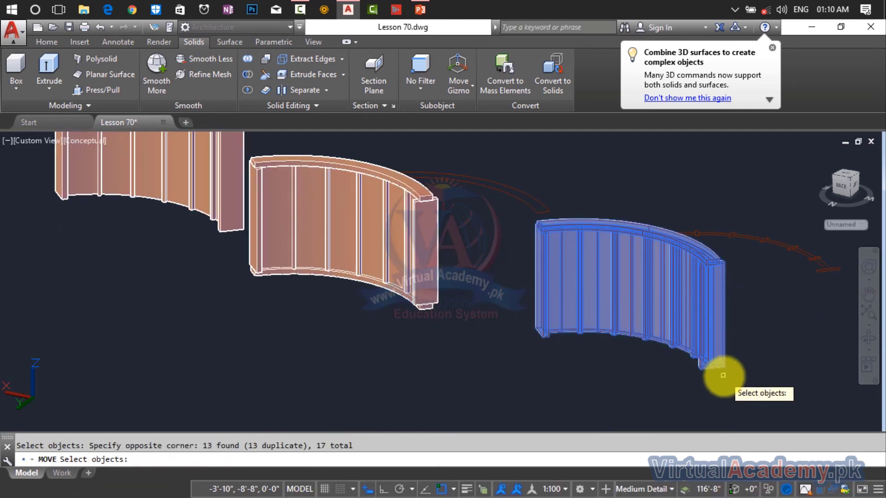
scroll(715, 369, "up", 5)
key("Return")
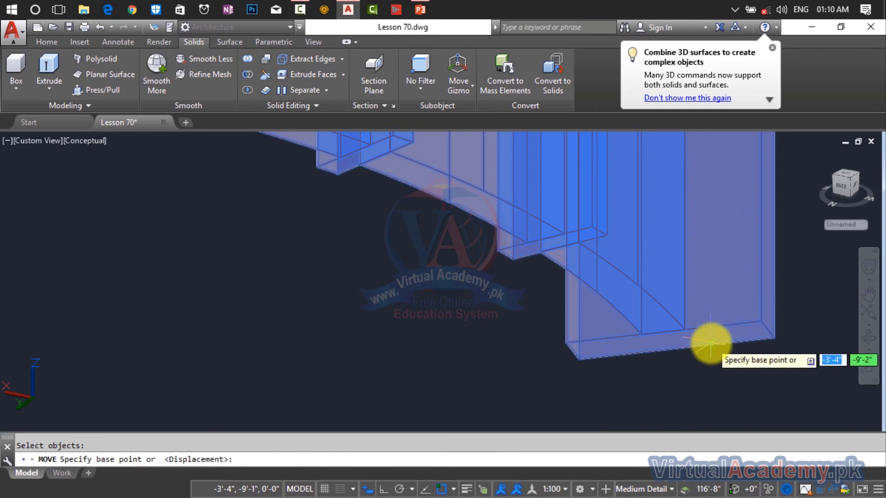
left_click(676, 349)
scroll(676, 346, "down", 5)
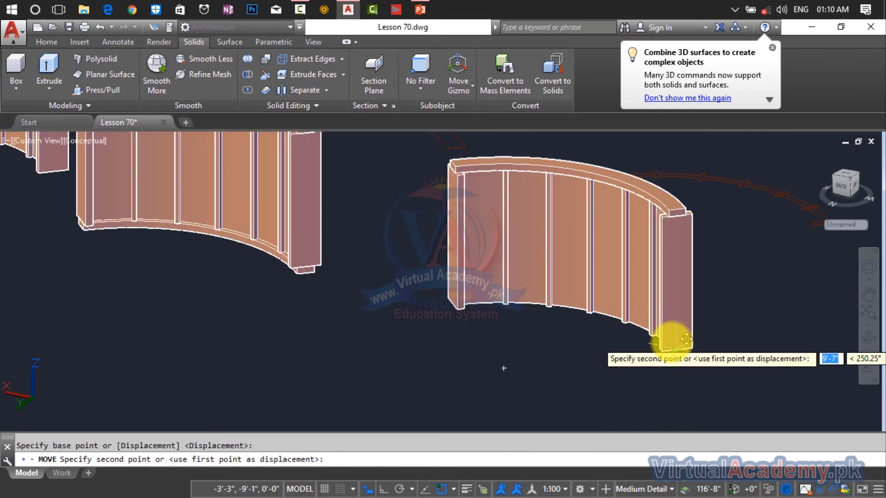
scroll(560, 364, "up", 6)
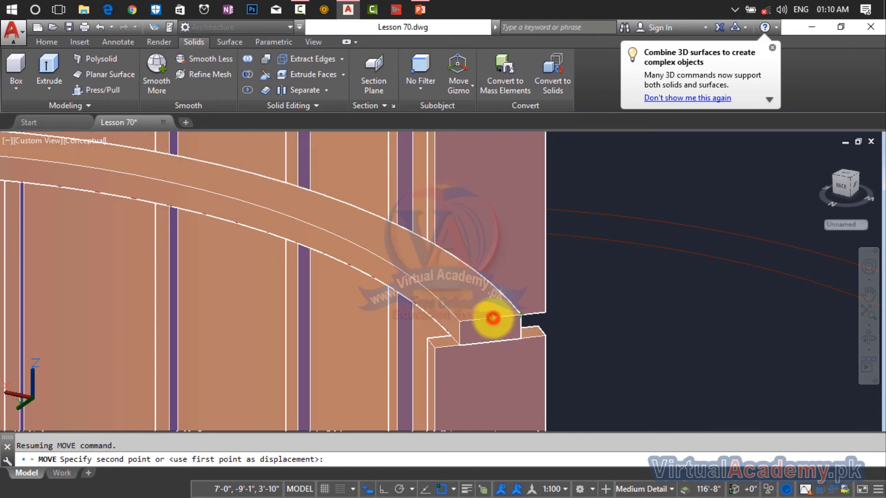
left_click(493, 318)
scroll(491, 316, "down", 6)
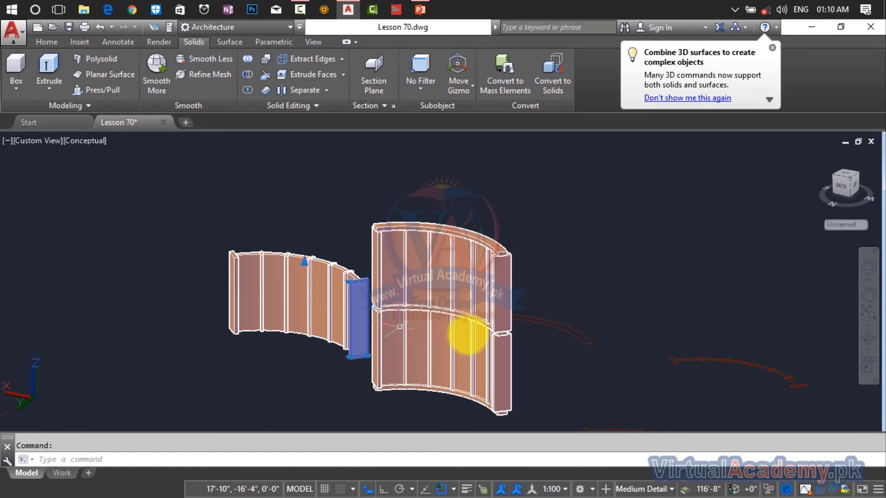
- Delete the spare extruded curved frame standing beside the stacked two-tier frame
middle_click_drag(545, 367, 585, 367, "shift")
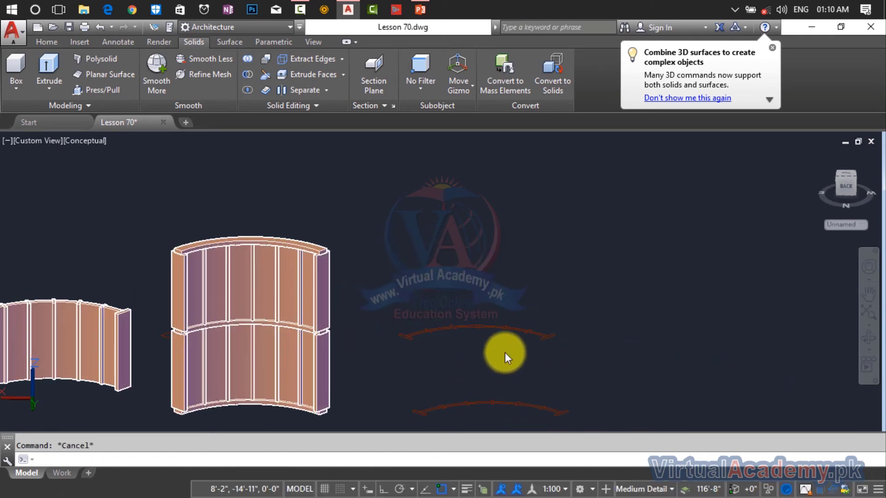
scroll(506, 356, "down", 4)
middle_click_drag(504, 353, 631, 345)
scroll(496, 339, "up", 4)
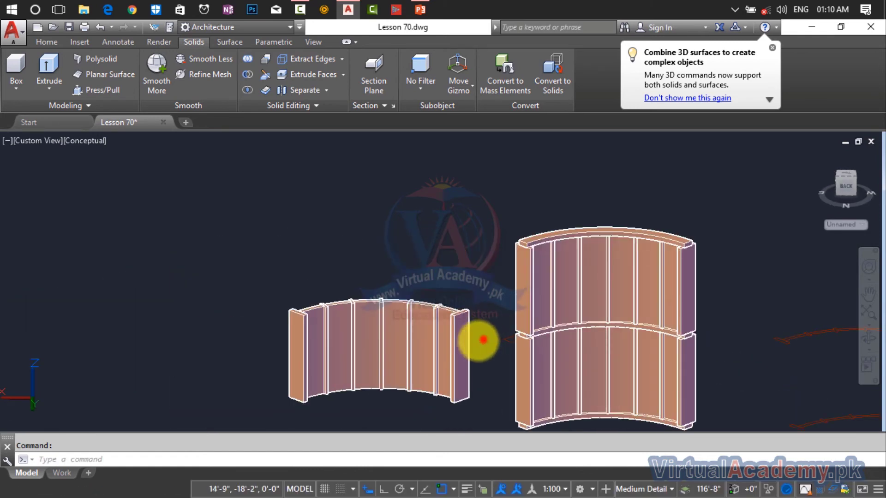
left_click(483, 340)
left_click(272, 363)
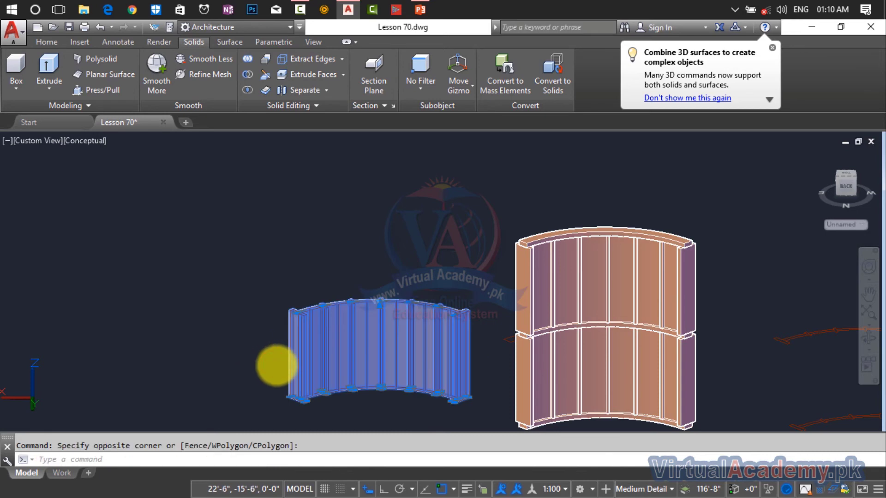
key("Delete")
left_click(409, 351)
left_click(267, 411)
key("Delete")
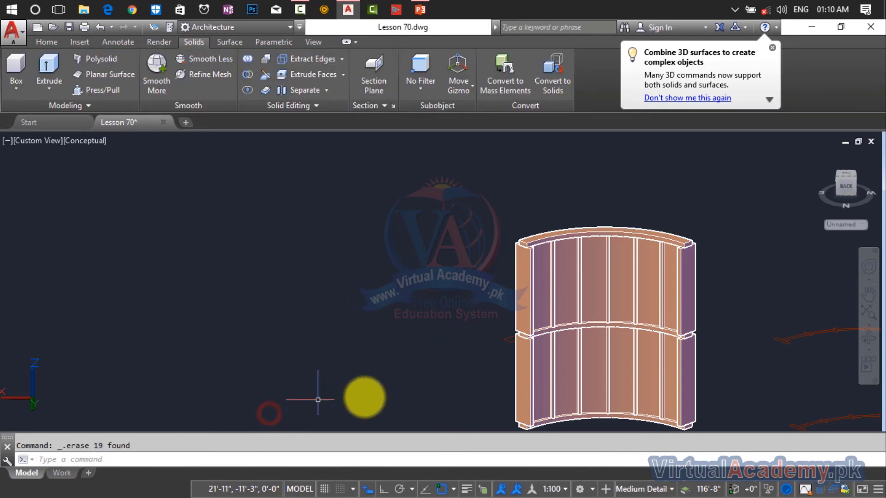
- Delete the two leftover groups of flat curved profiles beside the stacked frame
scroll(365, 392, "down", 4)
middle_click_drag(365, 391, 394, 318)
left_click(678, 272)
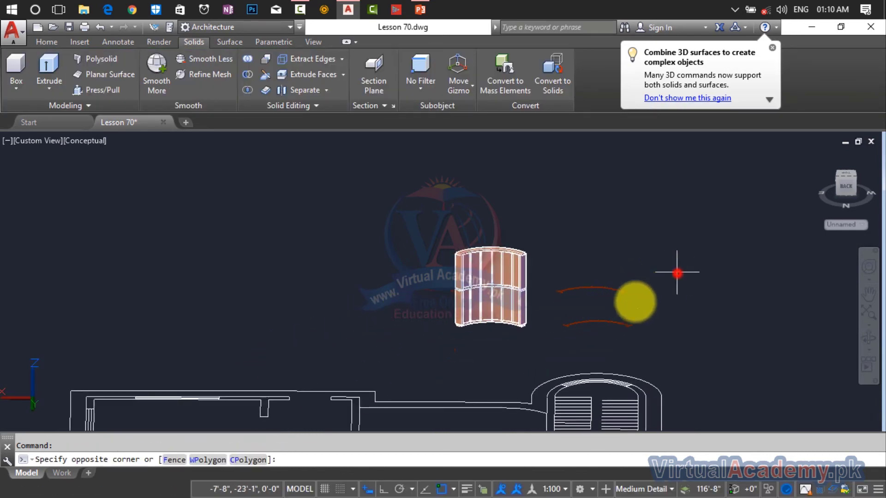
left_click(551, 344)
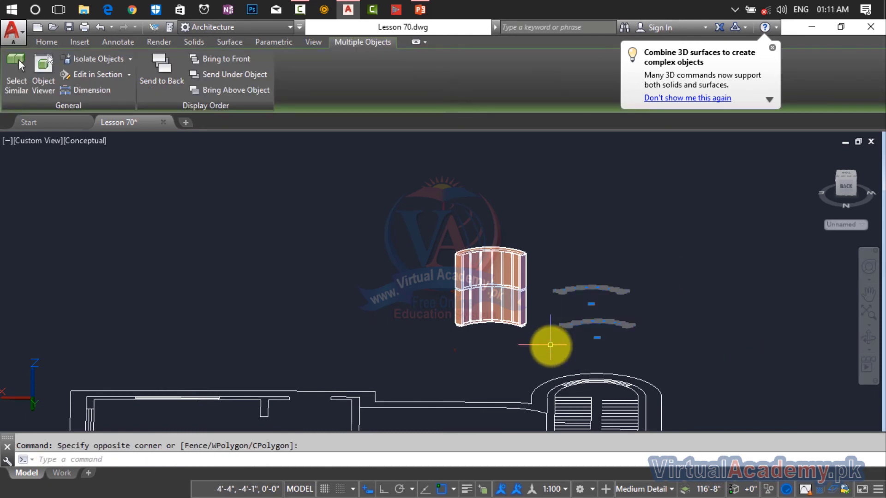
key("Delete")
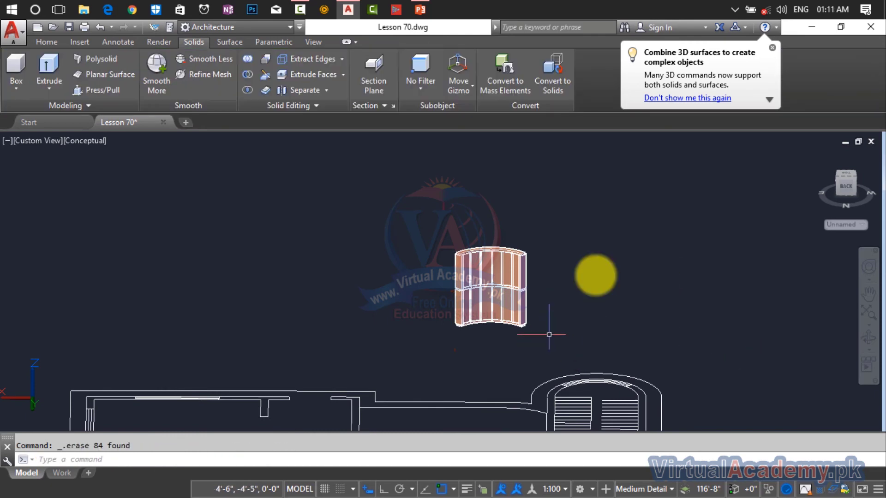
- Orient the model to the top-left-front isometric view and set the visual style to Realistic
left_click(819, 153)
scroll(467, 381, "up", 5)
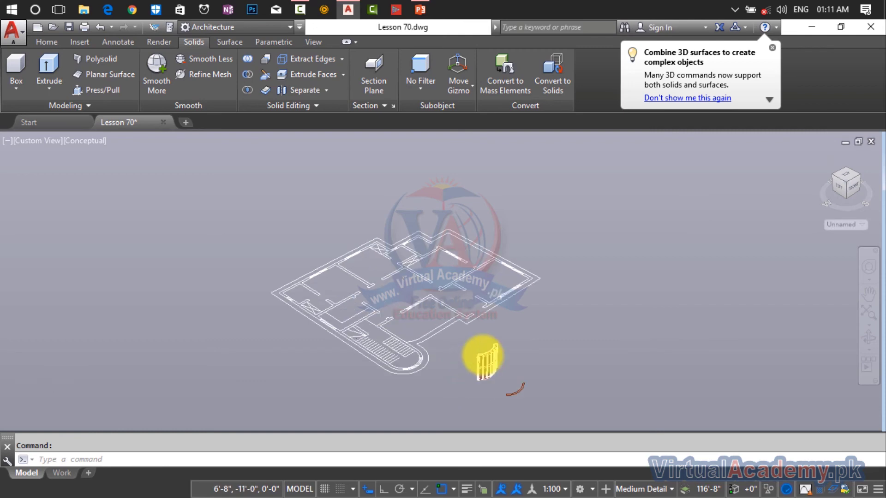
left_click(92, 146)
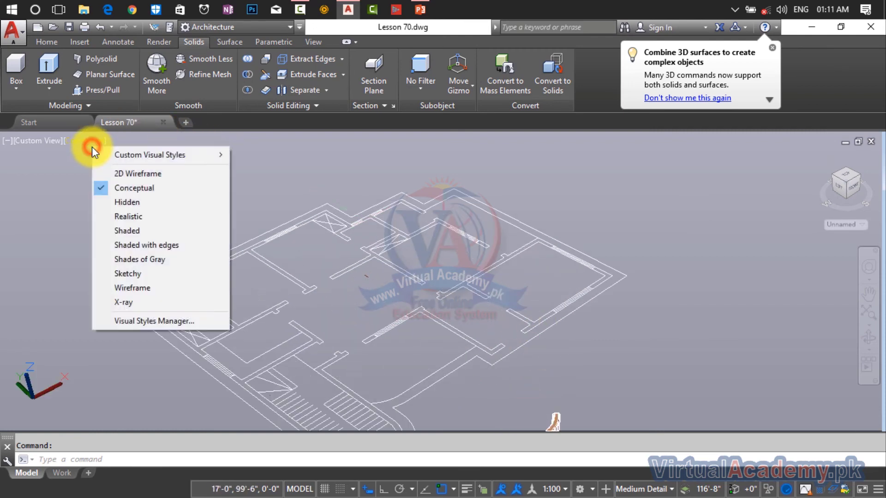
left_click(136, 217)
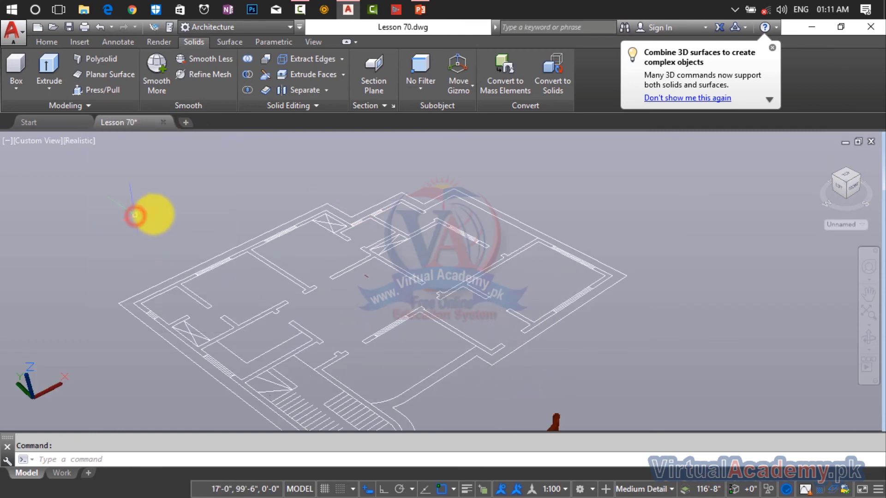
scroll(536, 353, "down", 2)
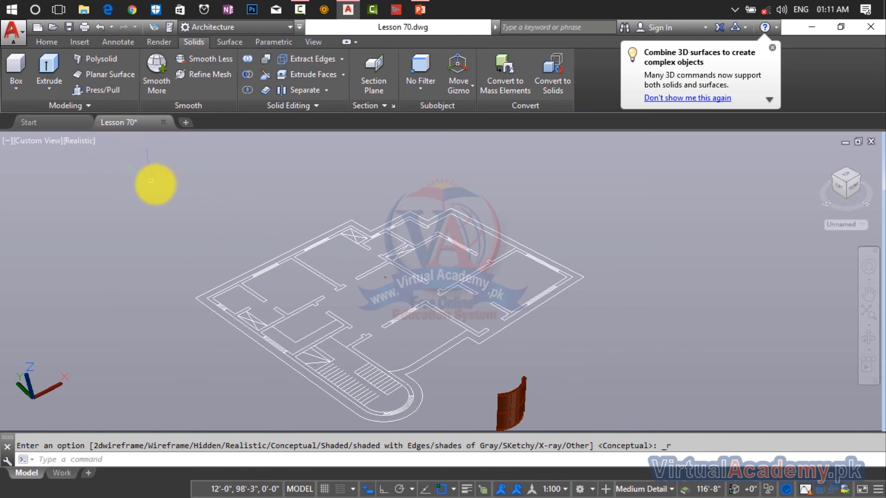
- Switch the visual style to 2D Wireframe and back to Realistic
left_click(84, 140)
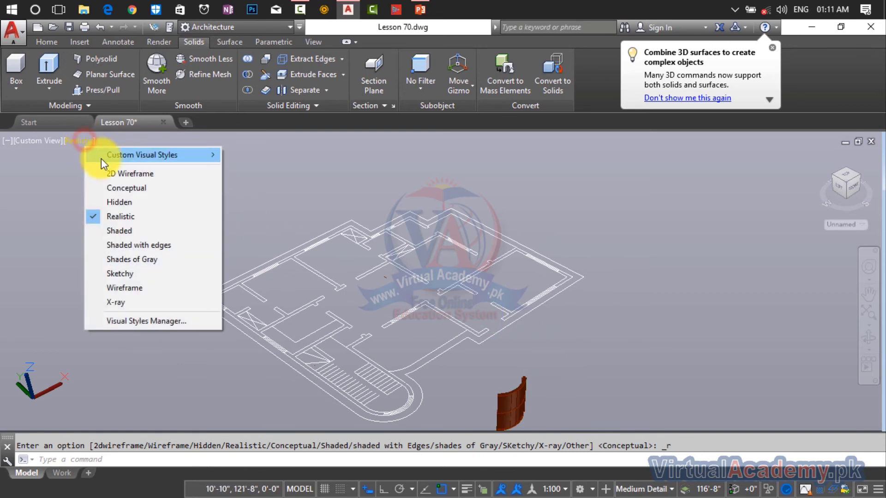
left_click(112, 178)
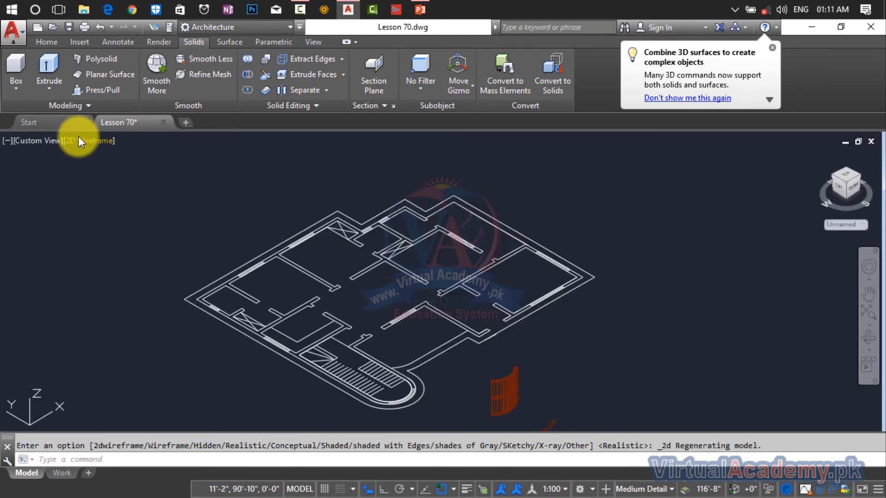
left_click(79, 138)
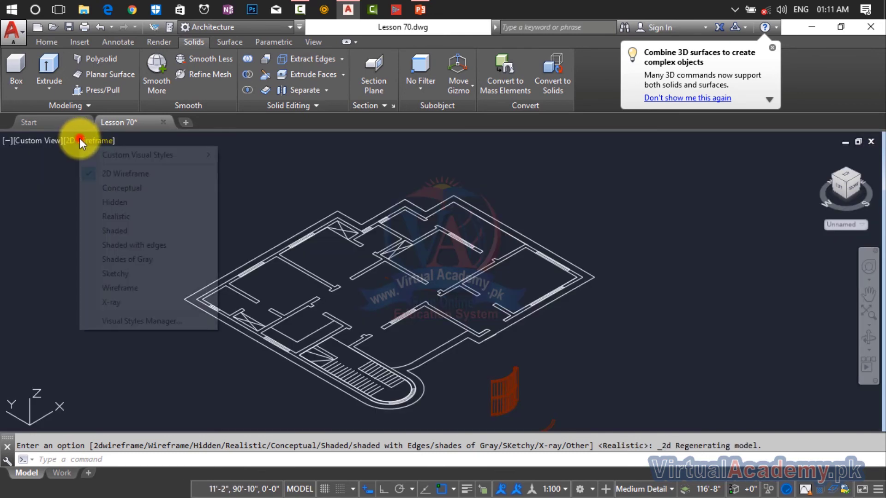
left_click(126, 221)
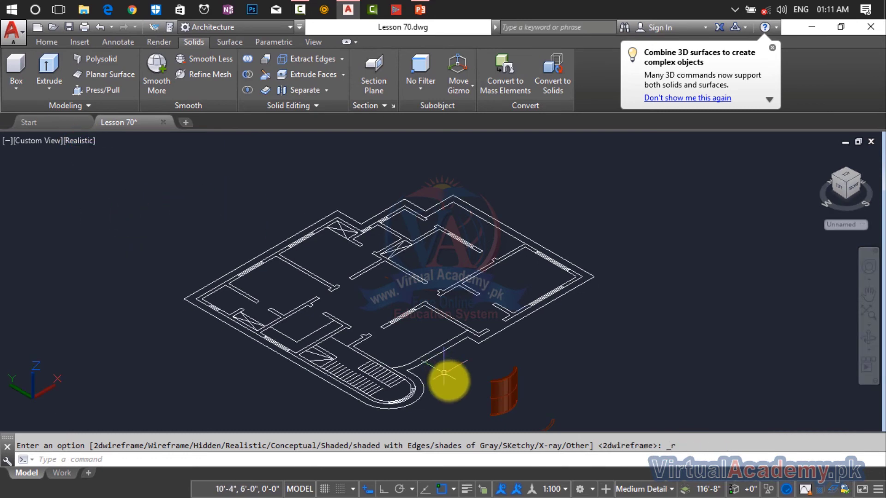
- Open the Materials Browser while working close up on the stacked curved frame's panels
scroll(494, 410, "up", 10)
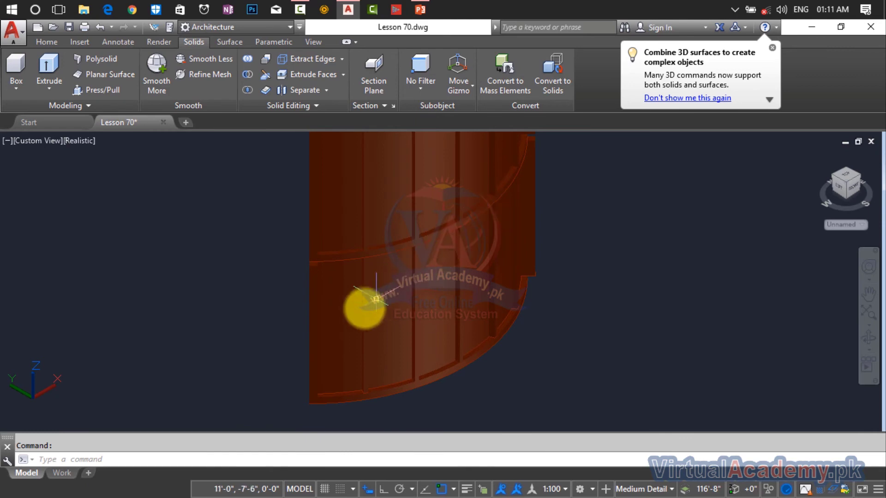
left_click(348, 315)
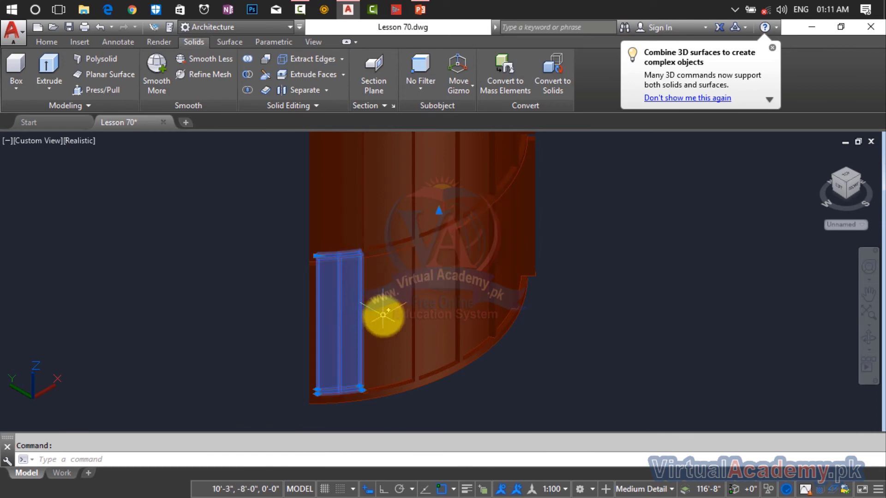
key("Escape")
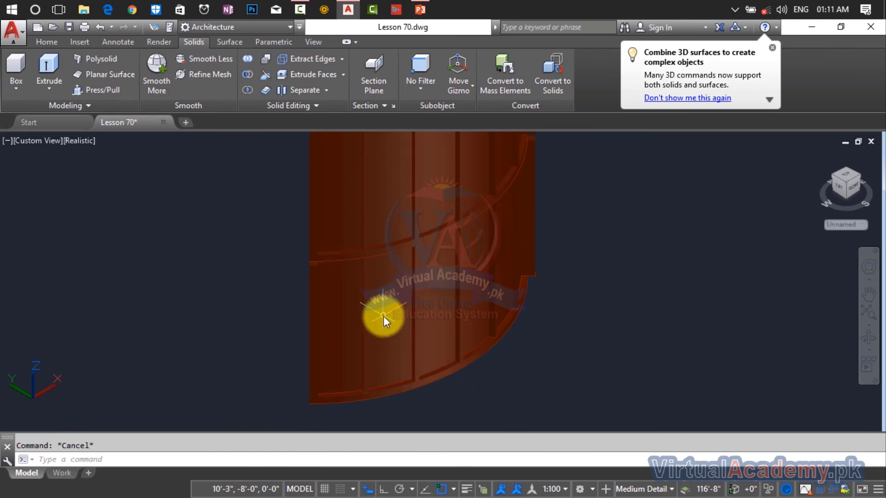
left_click(158, 43)
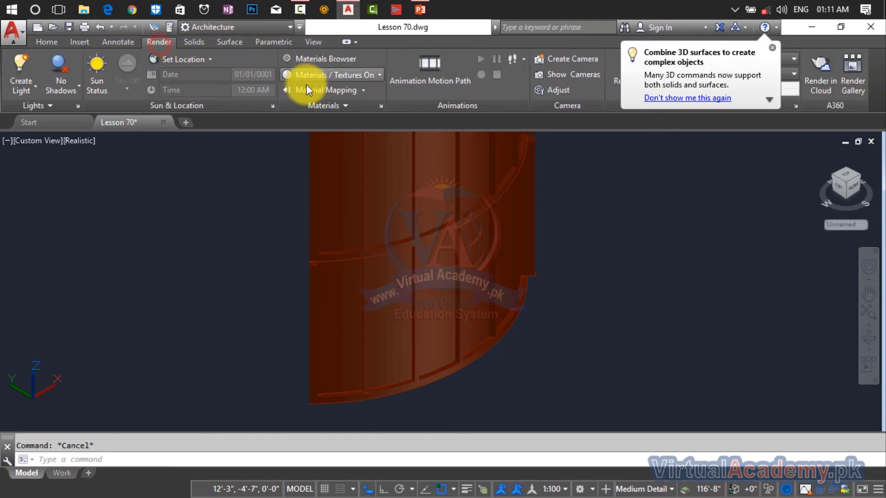
left_click(322, 59)
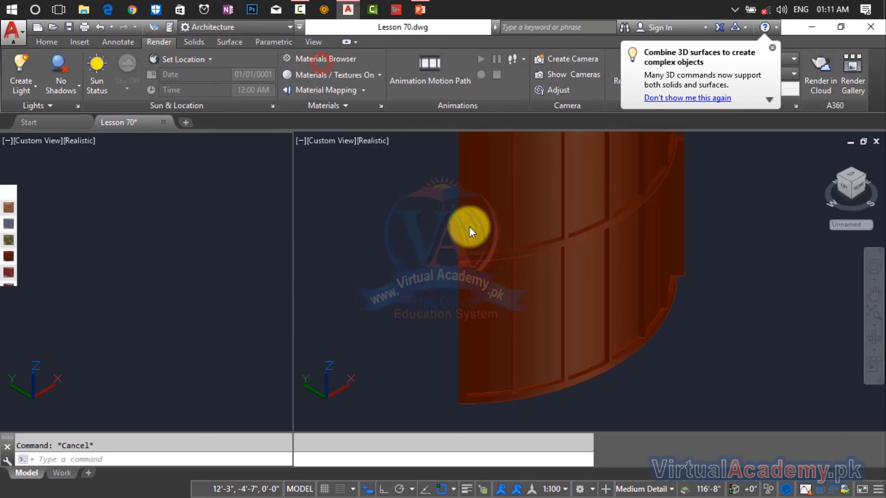
scroll(260, 272, "down", 1)
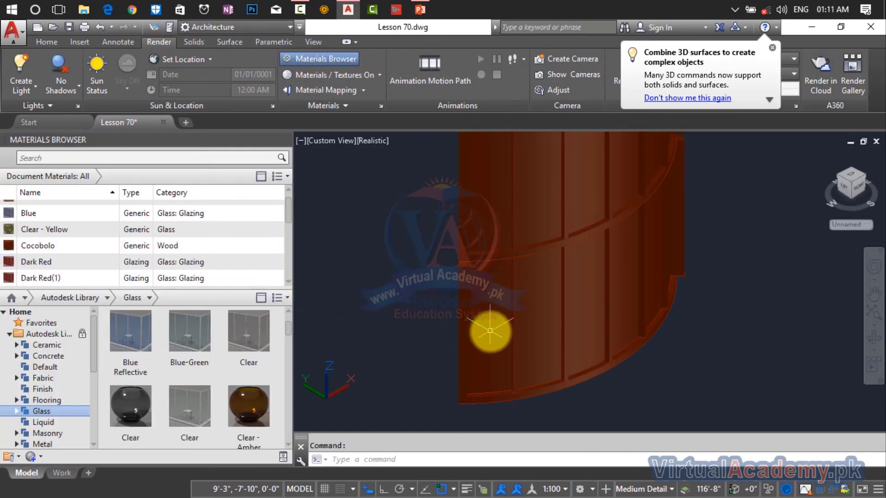
left_click(536, 320)
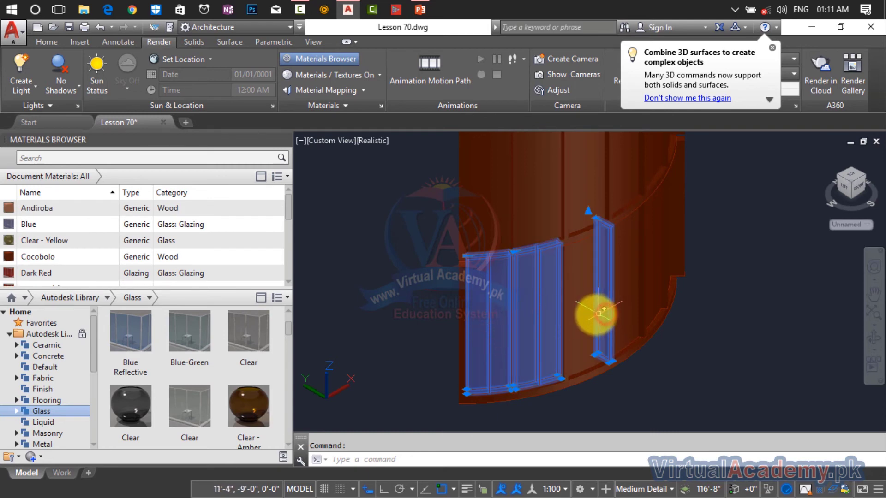
key("Escape")
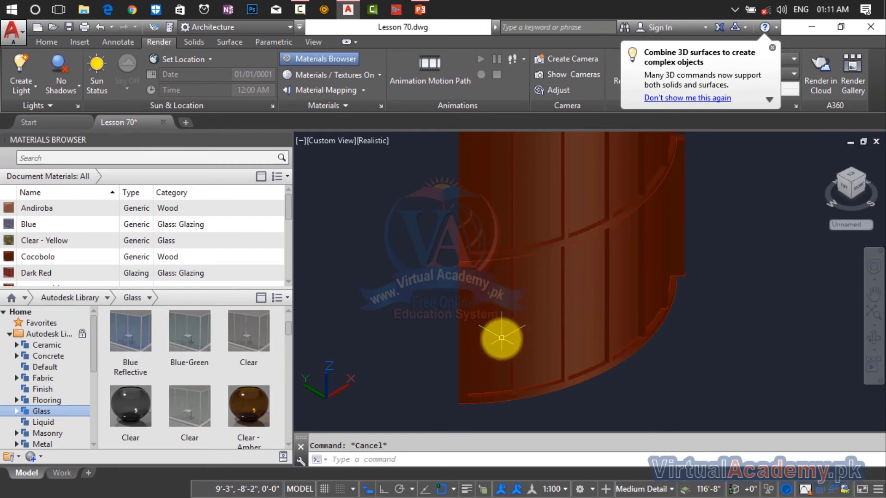
- Assign the Clear material from the Autodesk Library's Glass category to all curved panels in both tiers of the frame
left_click(530, 325)
middle_click_drag(540, 320, 679, 270, "shift")
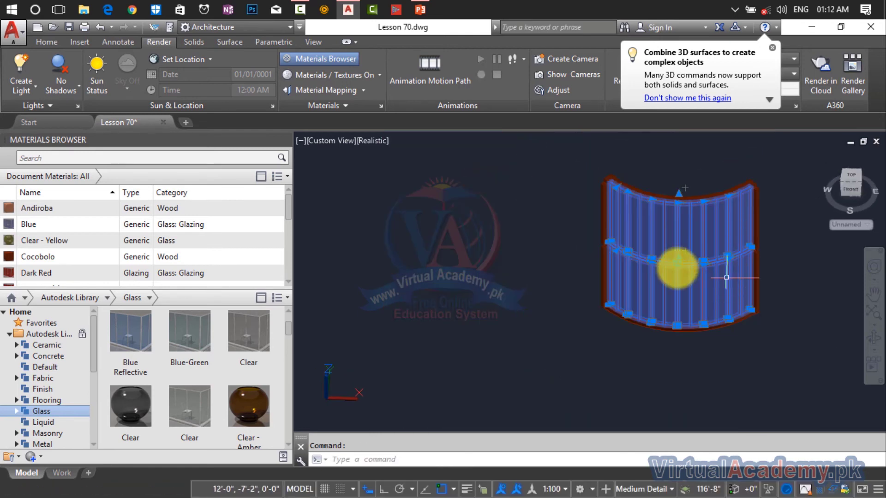
scroll(18, 284, "down", 1)
scroll(110, 412, "down", 1)
right_click(128, 401)
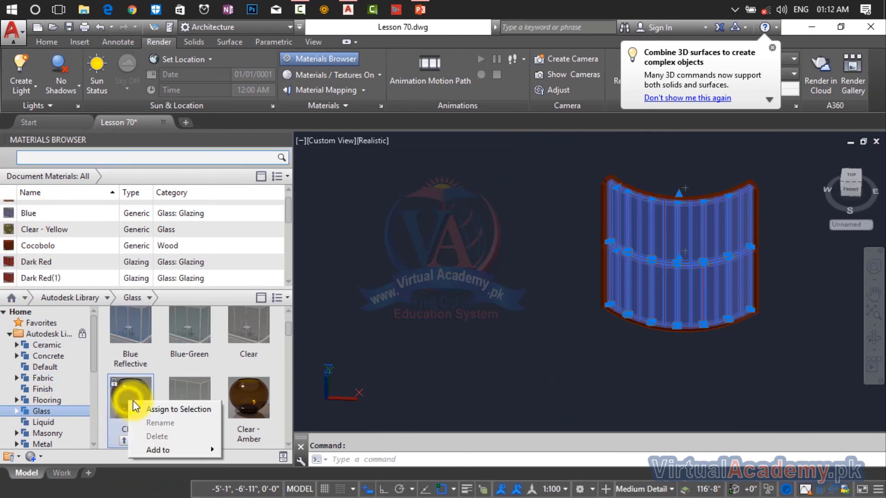
left_click(145, 407)
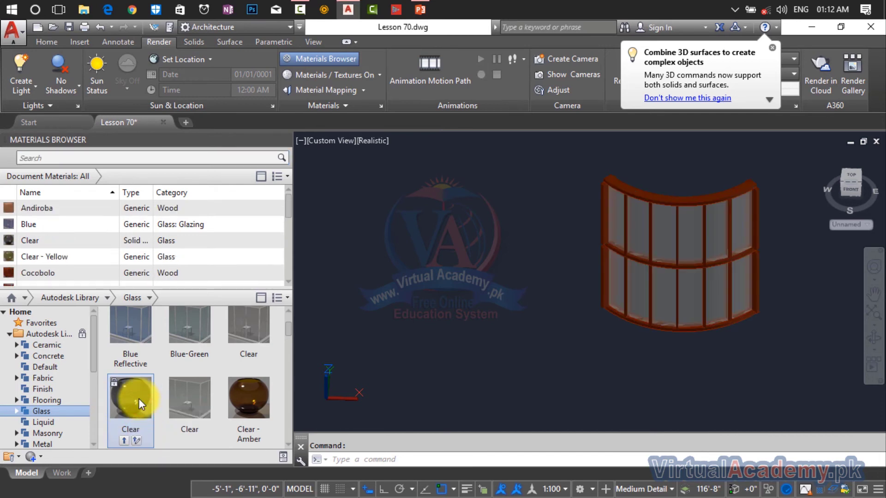
- Examine the curved frame's clear glass panels and top corner joints up close, and close the Materials Browser
scroll(729, 237, "up", 5)
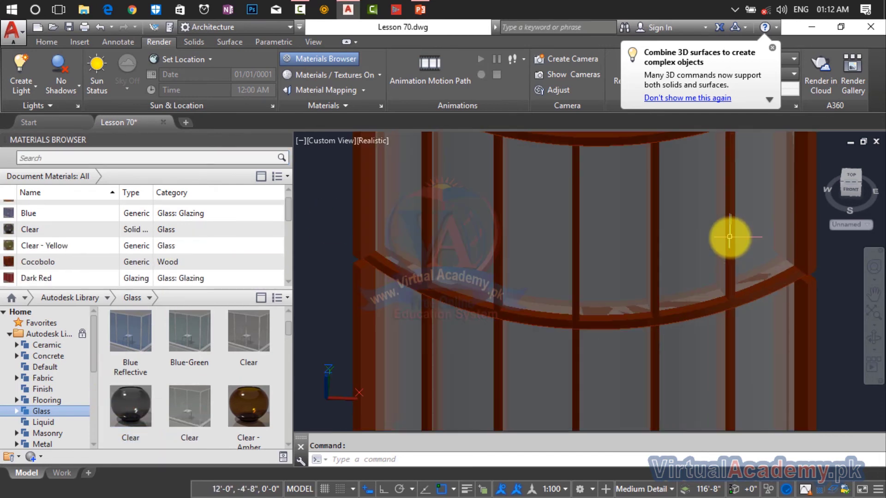
scroll(730, 237, "down", 5)
middle_click_drag(730, 237, 690, 249)
scroll(708, 235, "up", 5)
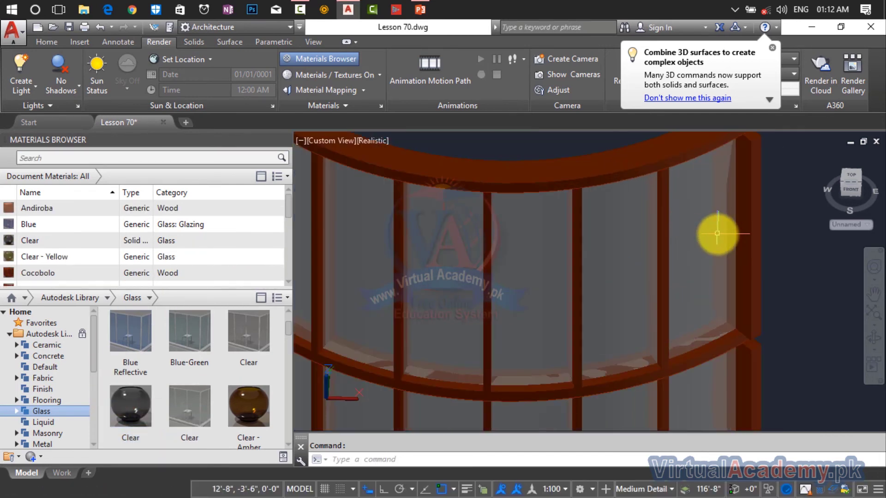
scroll(715, 231, "up", 6)
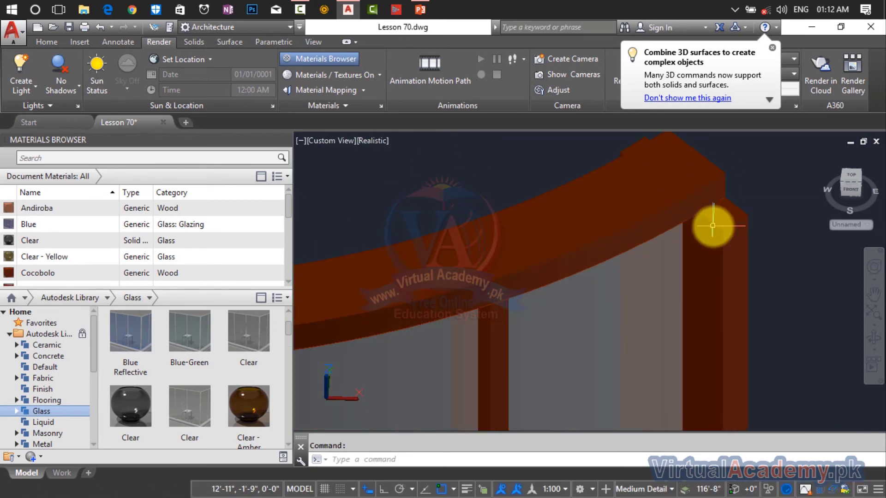
scroll(713, 226, "down", 5)
middle_click_drag(684, 263, 685, 275)
scroll(652, 266, "up", 3)
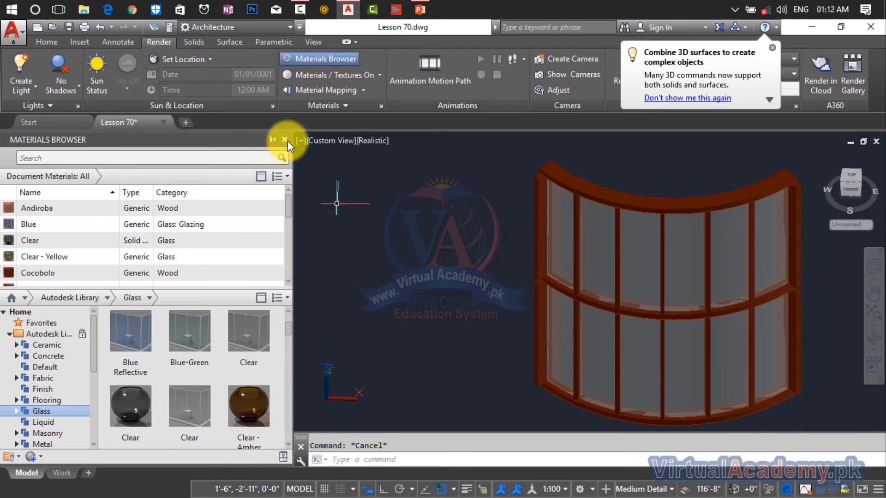
left_click(285, 140)
- Compare the finished window frame with the curved window outline at the rounded staircase end of the floor plan
scroll(541, 355, "down", 6)
scroll(541, 355, "down", 2)
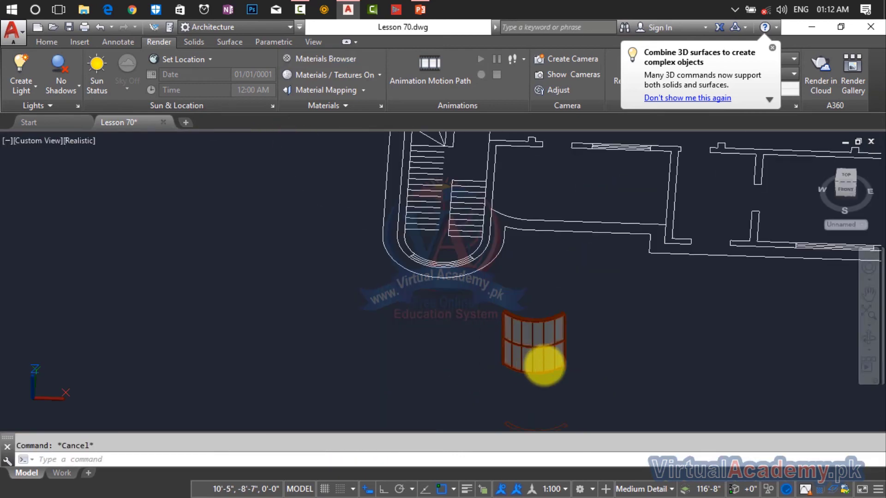
middle_click_drag(540, 361, 586, 394)
scroll(457, 286, "up", 4)
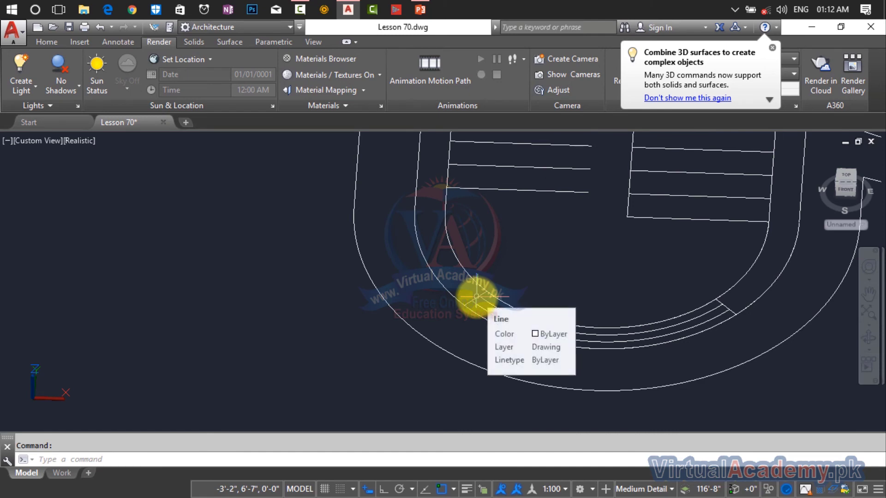
scroll(475, 295, "down", 4)
scroll(556, 349, "up", 3)
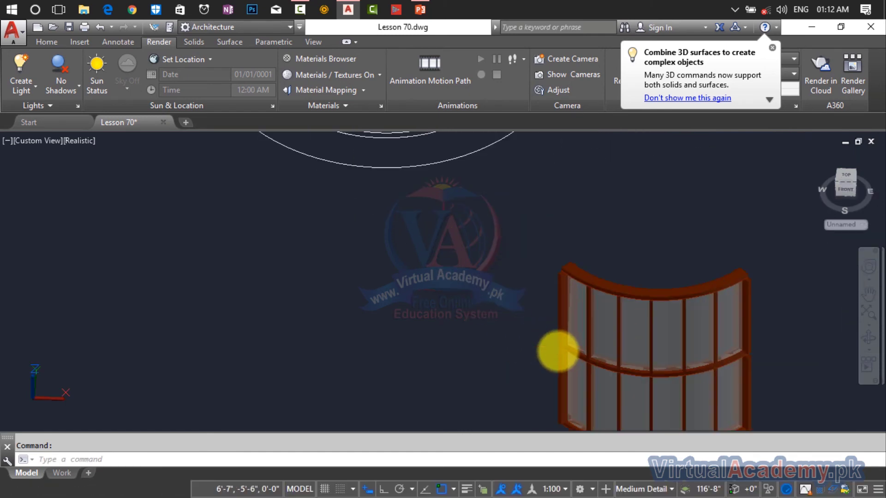
middle_click_drag(560, 369, 669, 352, "shift")
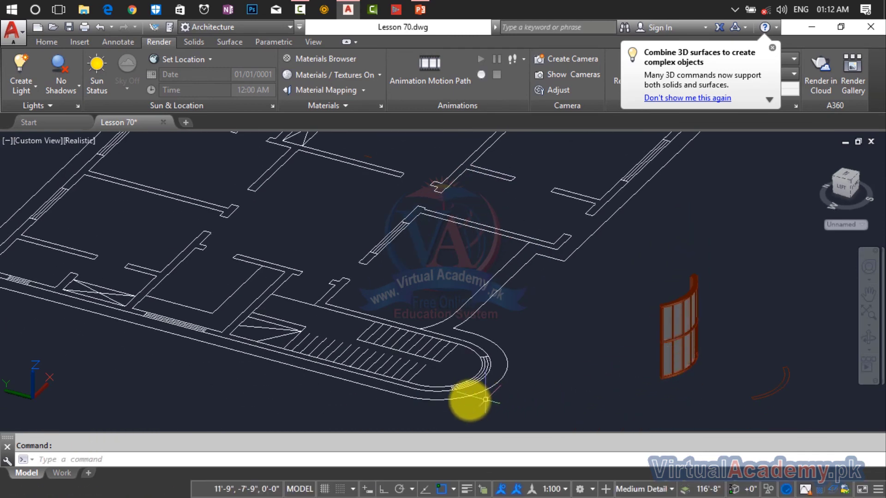
scroll(431, 372, "up", 5)
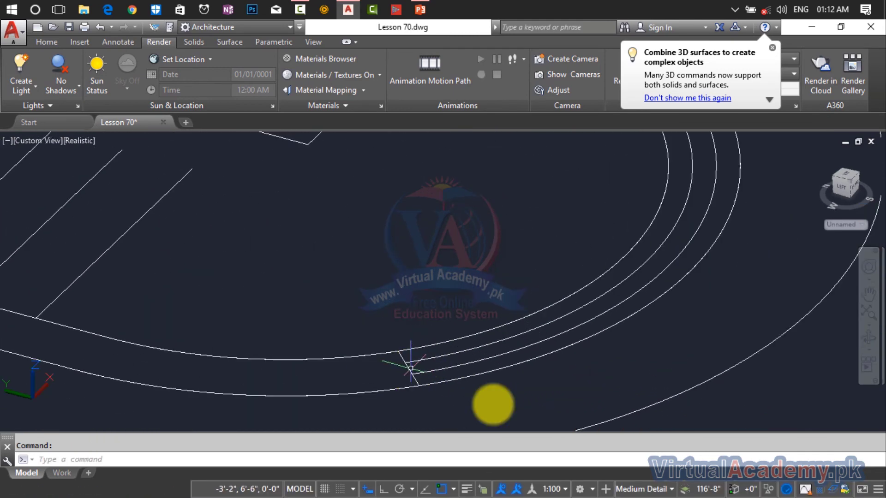
scroll(411, 368, "down", 6)
key("Escape")
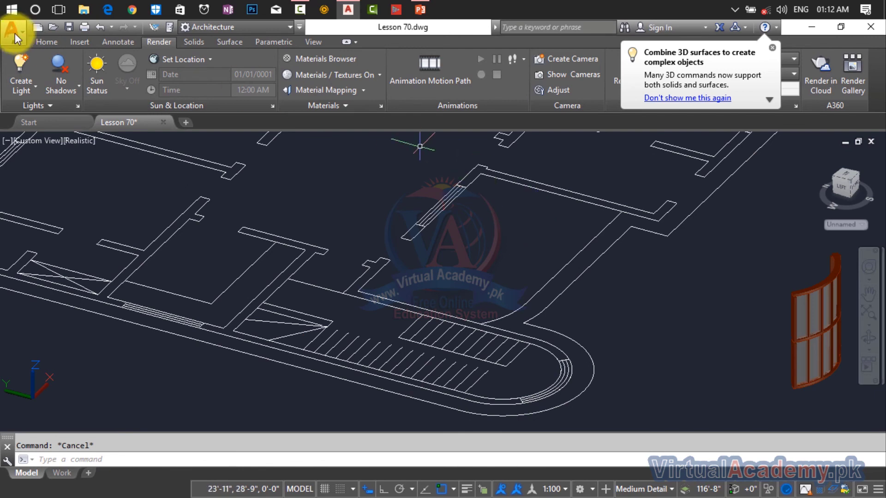
- Turn on the Walls layer to show the 3D walls around the curved window opening
left_click(35, 41)
left_click(548, 94)
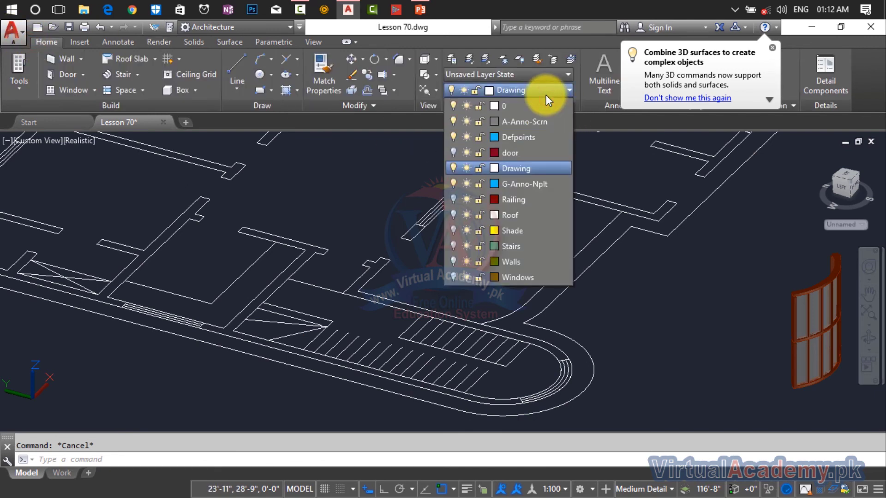
left_click(546, 95)
left_click(546, 95)
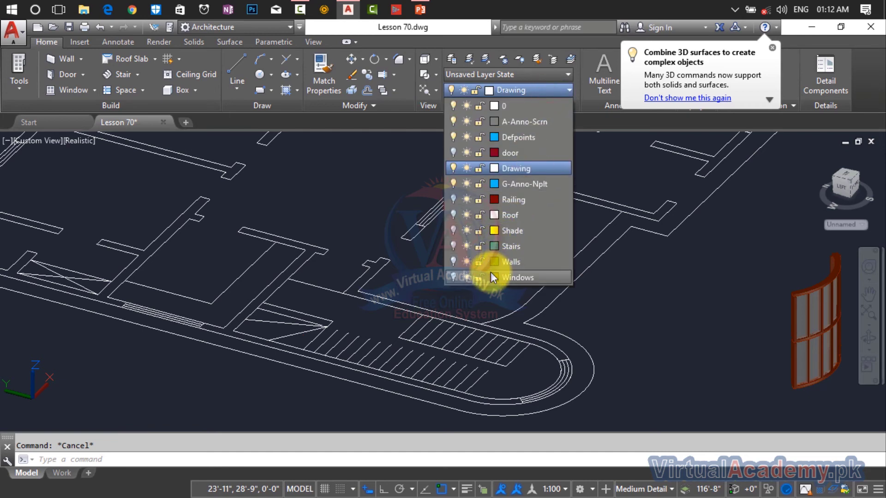
left_click(453, 261)
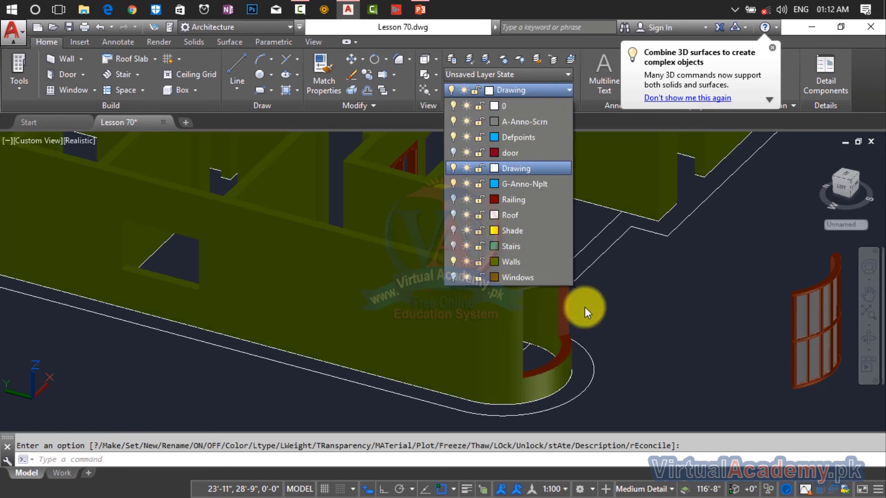
left_click(748, 333)
middle_click_drag(748, 333, 600, 277)
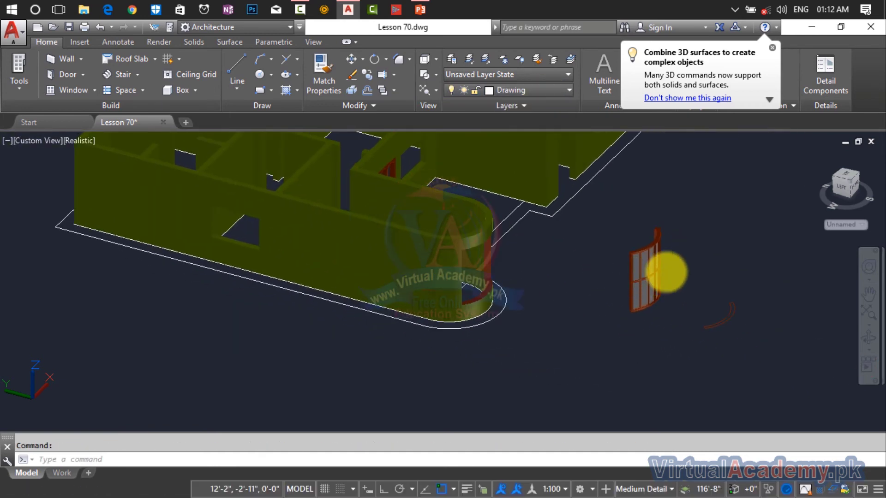
- Erase the leftover curved profile pieces lying beside the two-tier window frame
left_click(742, 277)
left_click(706, 351)
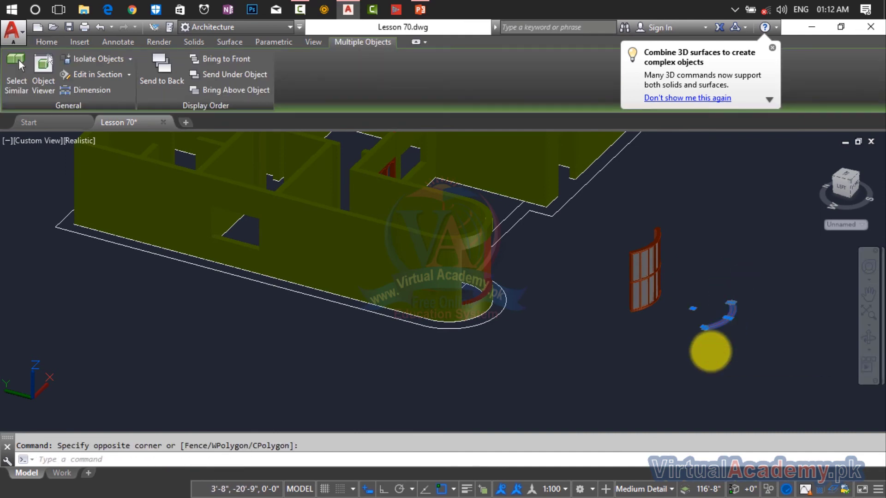
key("Delete")
- Union all frame and glass solids of the two-tier curved window into one solid
left_click(692, 226)
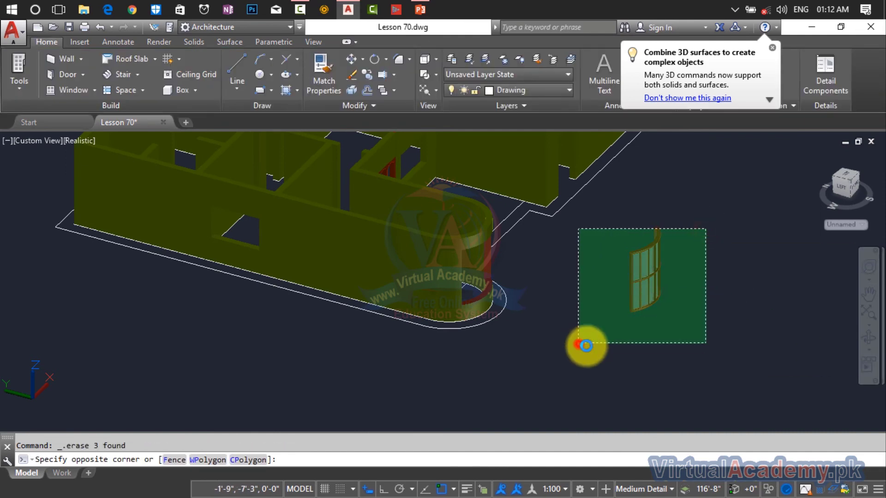
left_click(582, 347)
left_click(687, 221)
left_click(604, 340)
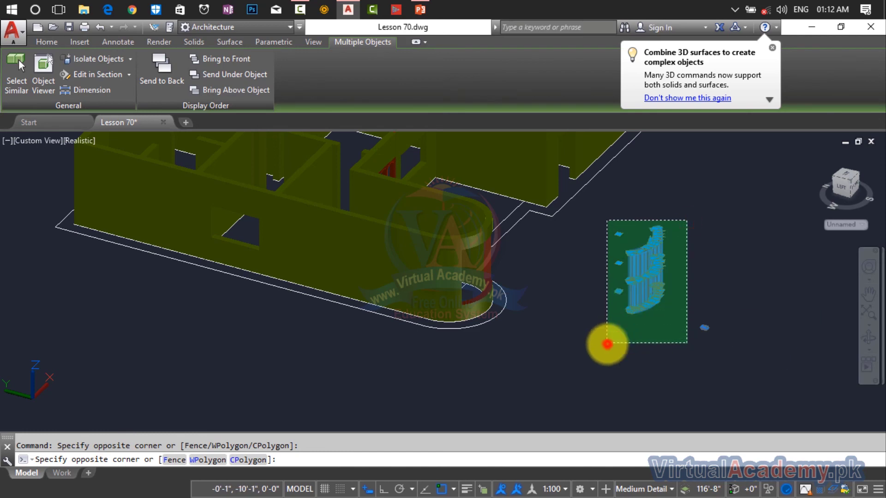
left_click(195, 41)
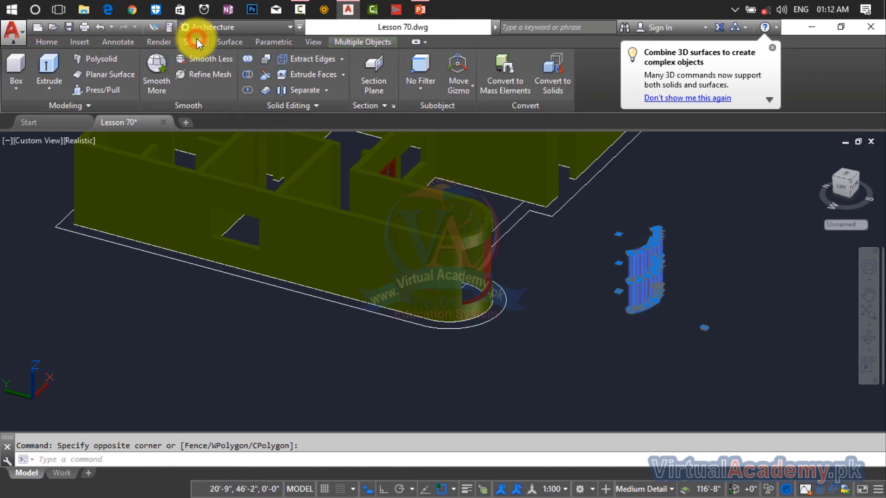
left_click(249, 62)
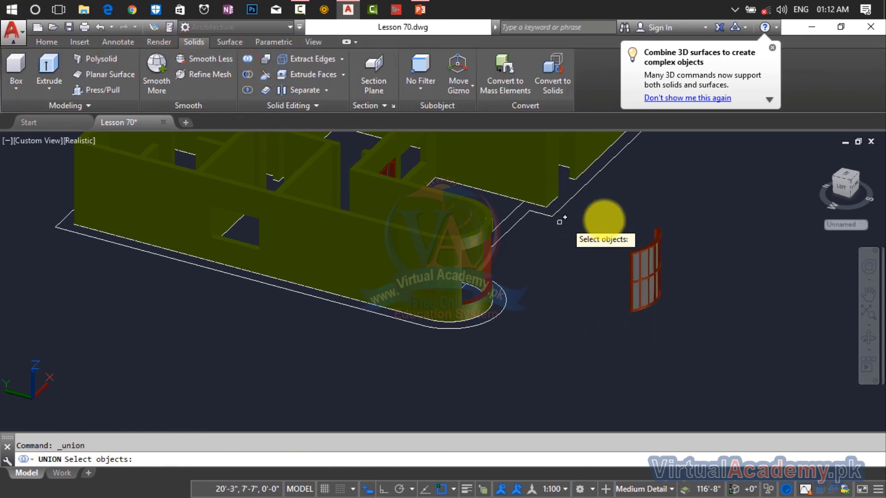
left_click(696, 210)
left_click(614, 339)
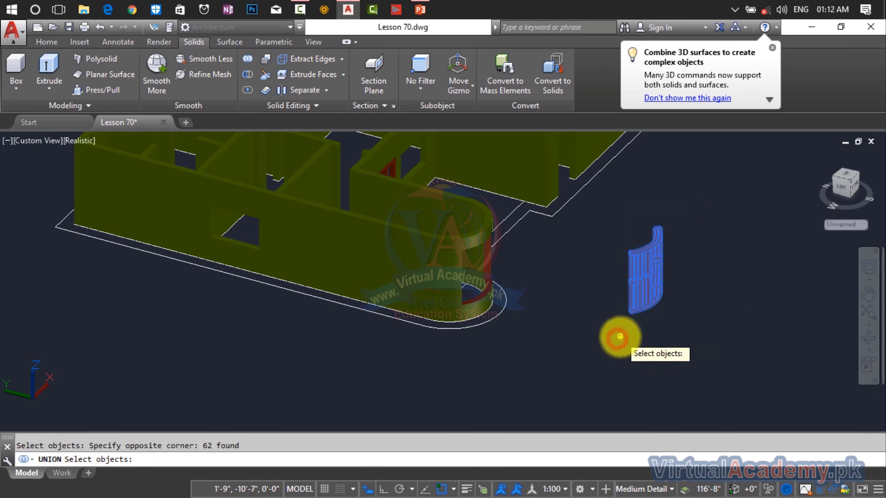
scroll(621, 330, "up", 8)
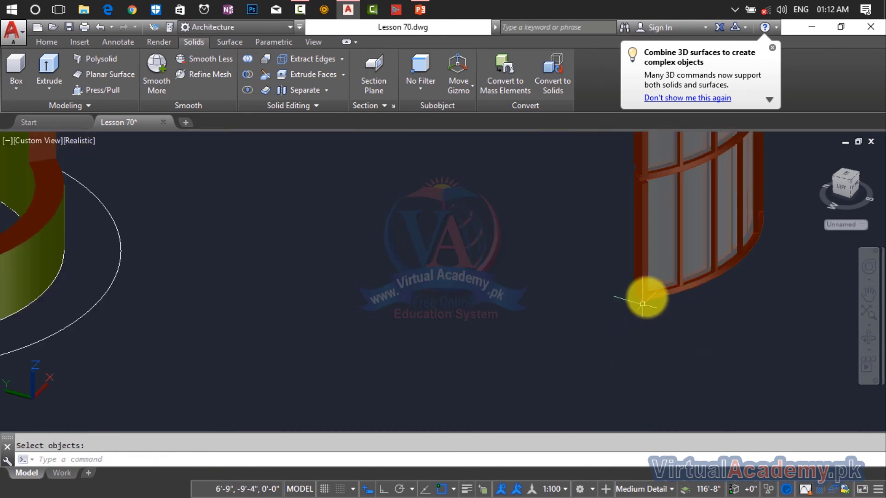
key("Return")
- Move the joined curved window by its lower end corner into the matching sill corner of the rounded wall's opening
scroll(609, 327, "up", 5)
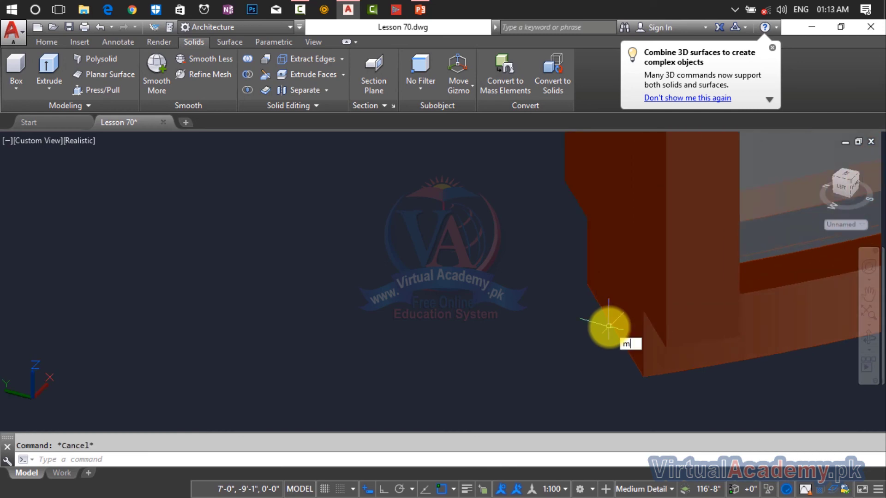
key("Return")
left_click(643, 365)
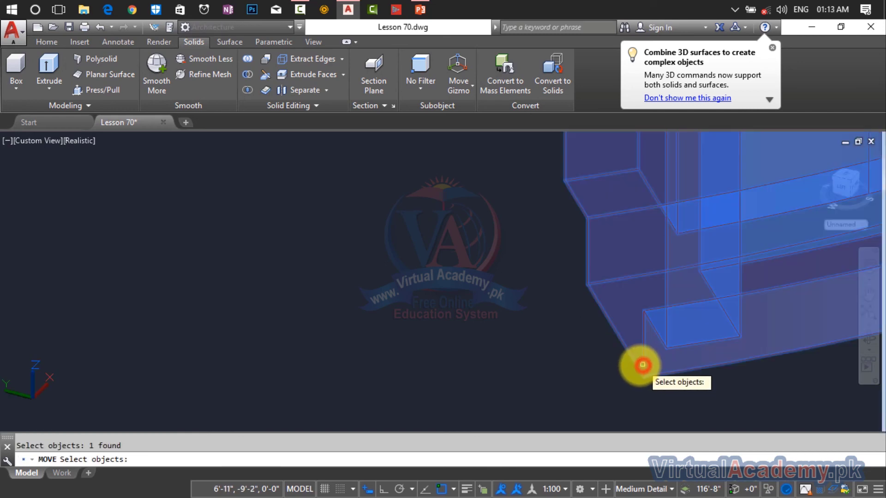
key("Return")
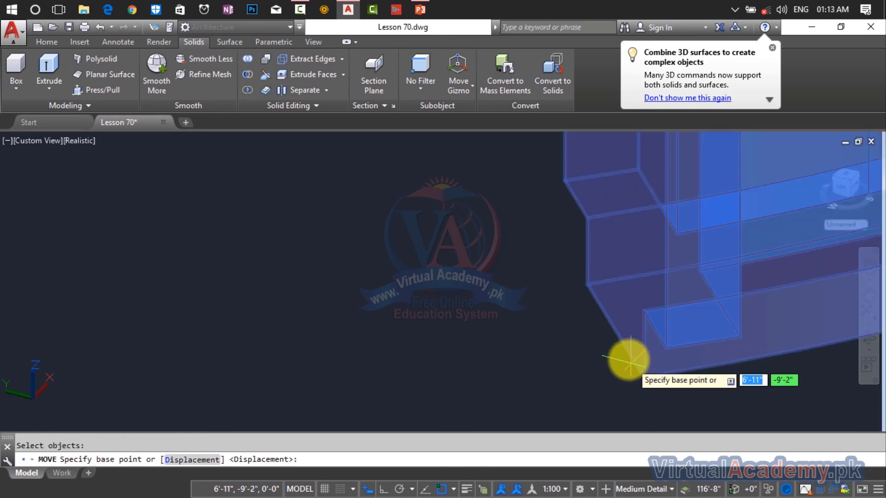
left_click(615, 331)
scroll(600, 328, "down", 6)
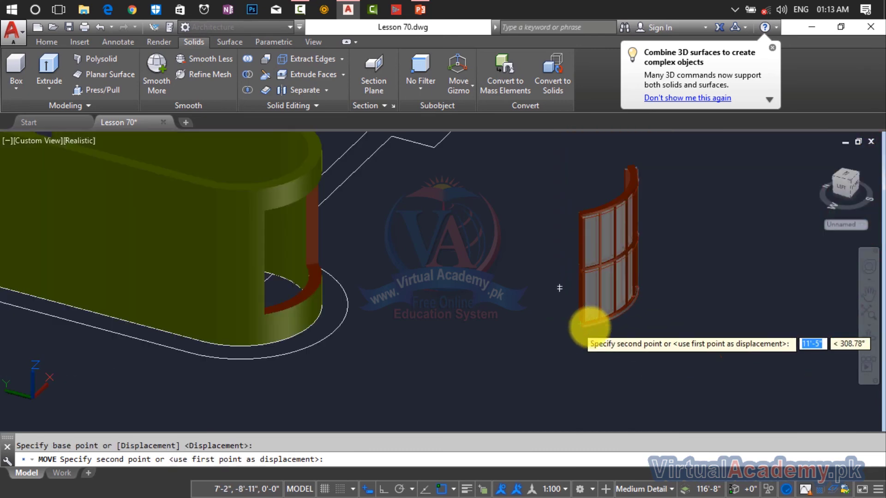
middle_click_drag(581, 326, 675, 320)
scroll(378, 305, "up", 6)
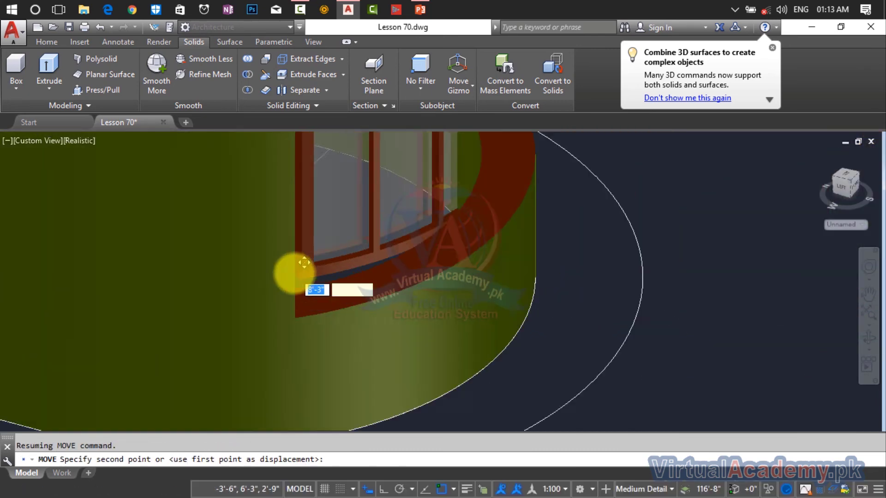
scroll(313, 326, "up", 3)
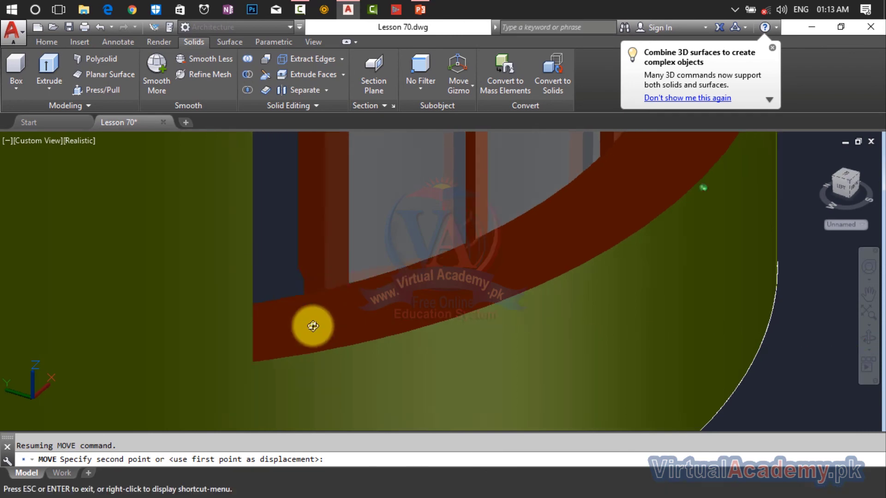
middle_click_drag(313, 326, 274, 357, "shift")
scroll(291, 316, "down", 4)
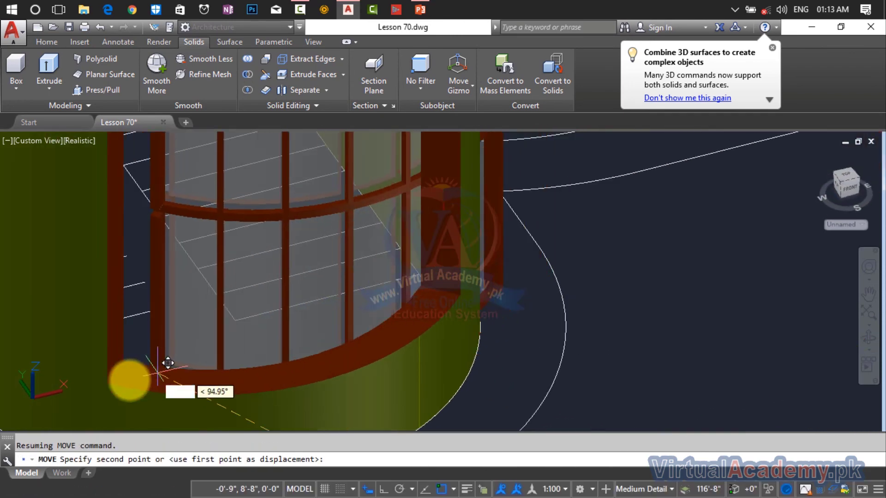
scroll(138, 373, "up", 3)
scroll(258, 392, "up", 5)
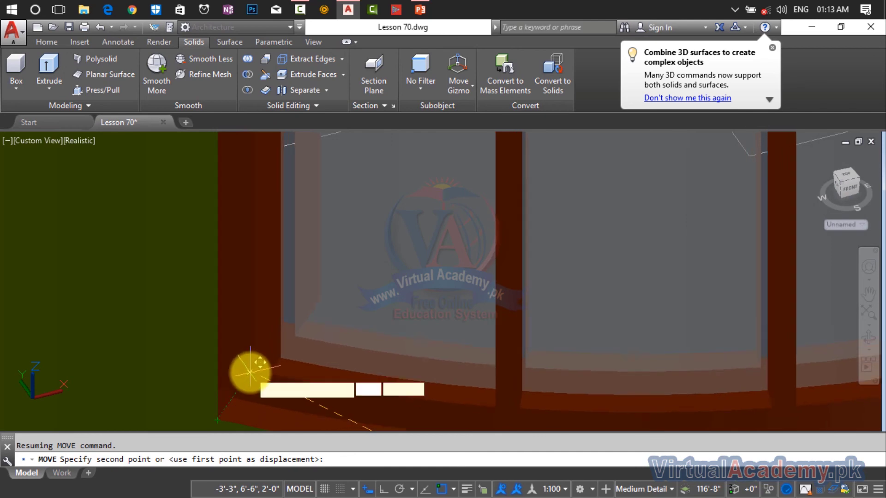
scroll(262, 369, "down", 4)
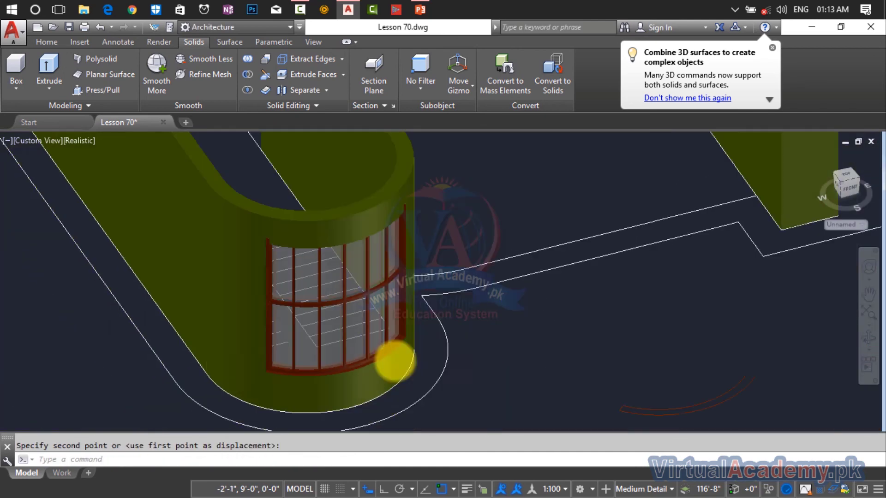
- Turn on the Windows, Stairs, Roof, Railing, door and Shade layers, keeping Walls on, to display the complete house
middle_click_drag(391, 362, 371, 344)
scroll(371, 345, "down", 8)
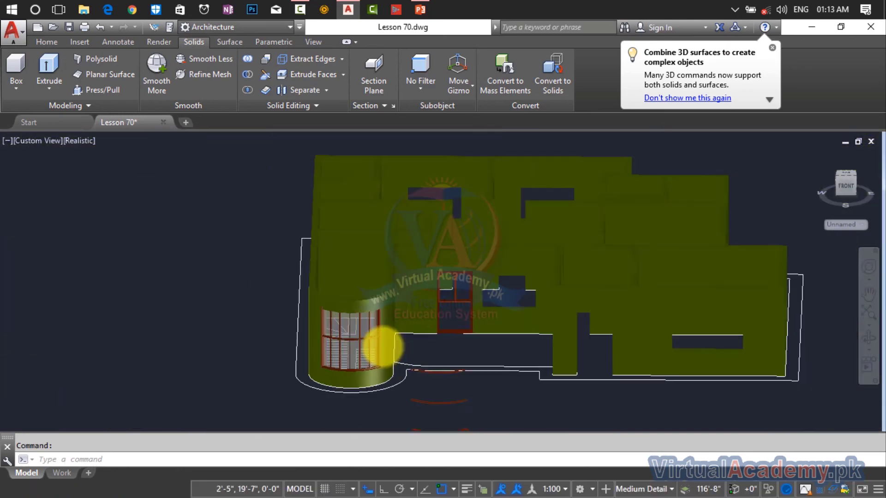
left_click(46, 42)
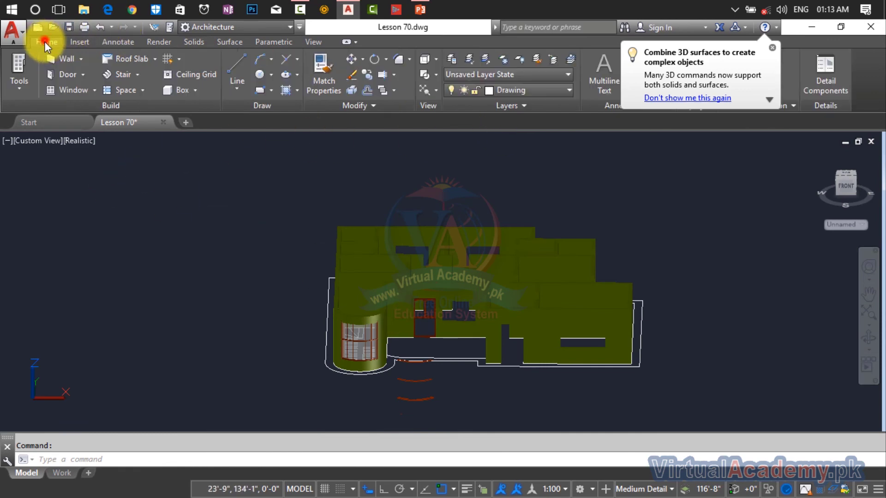
left_click(531, 91)
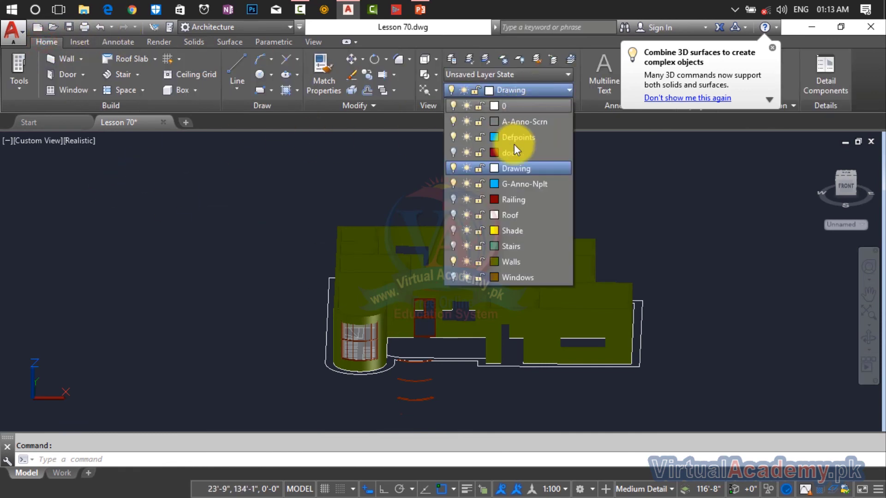
left_click(453, 261)
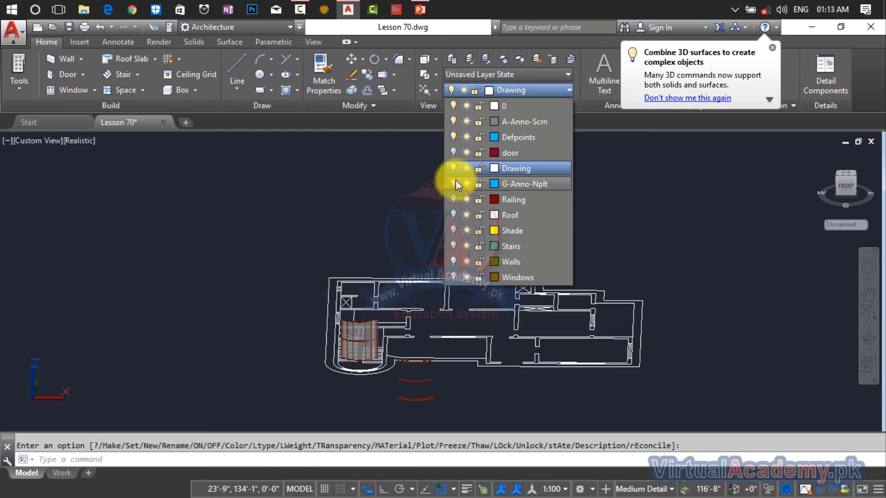
left_click(454, 261)
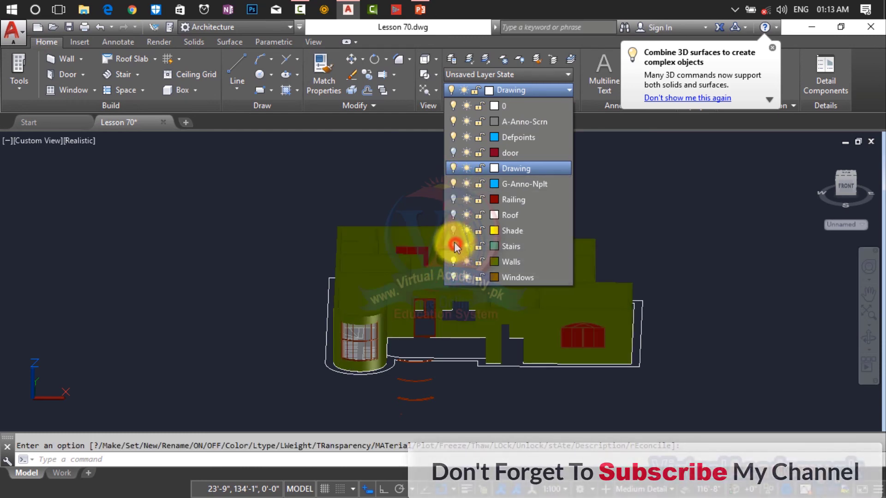
left_click(453, 215)
left_click(453, 200)
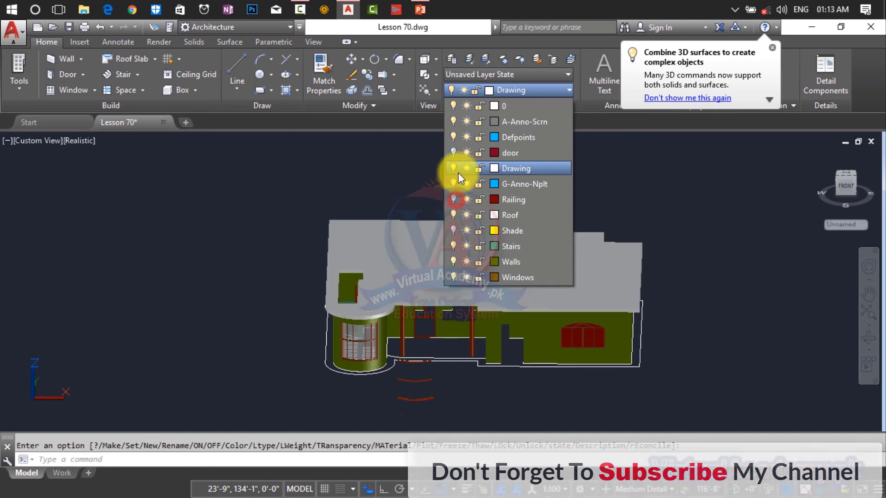
left_click(454, 152)
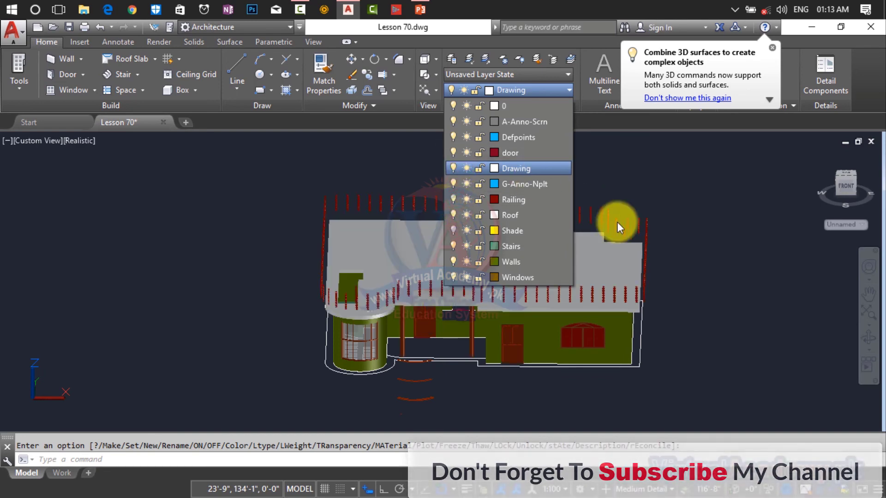
left_click(454, 231)
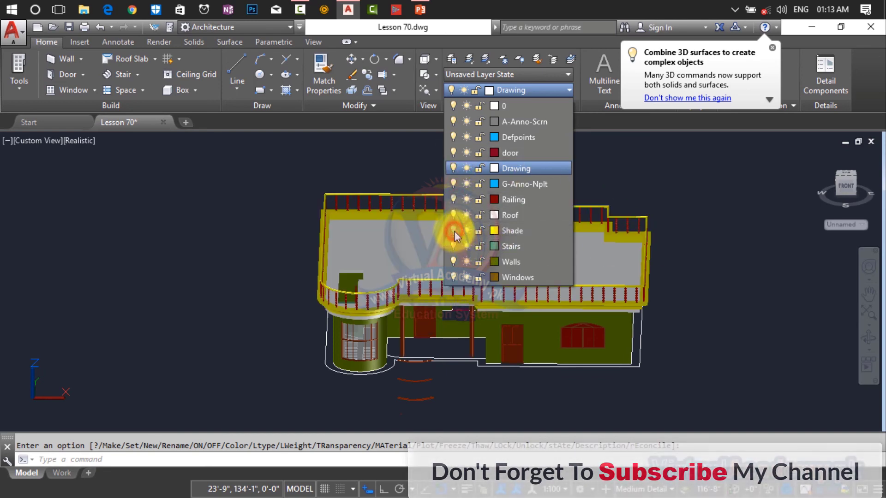
left_click(575, 320)
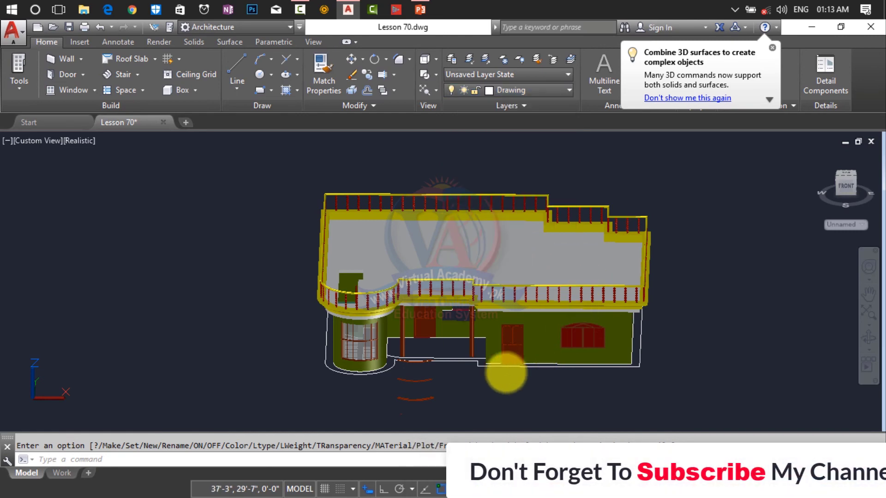
- Erase the two groups of leftover curved window profiles lying in front of the house's porch
scroll(432, 377, "up", 5)
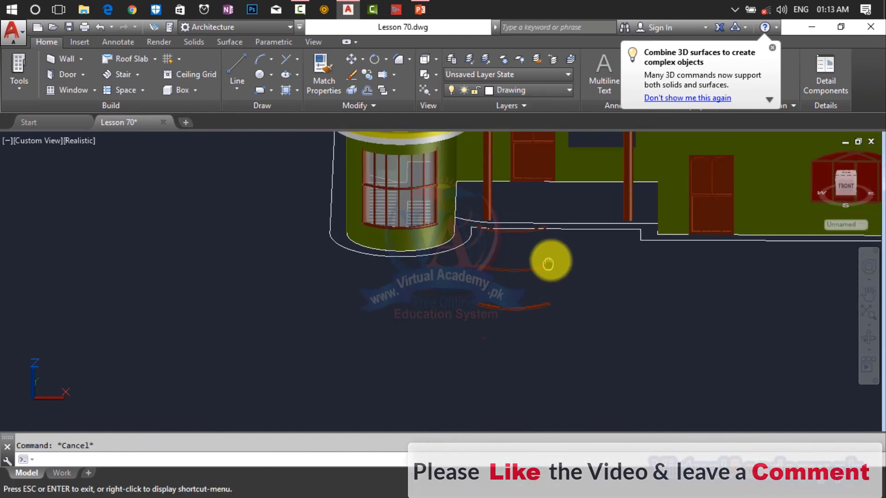
left_click(563, 250)
left_click(390, 405)
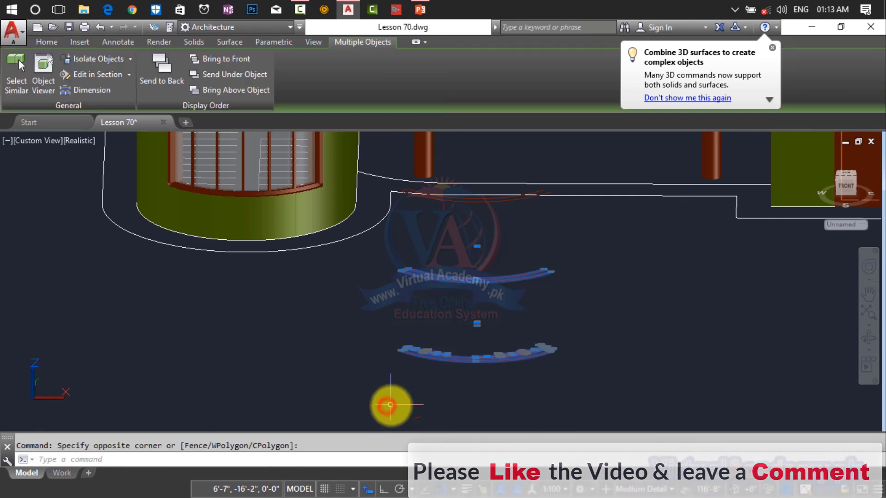
key("Delete")
- Erase the two long leftover arcs crossing the porch outline in front of the house
scroll(490, 198, "up", 4)
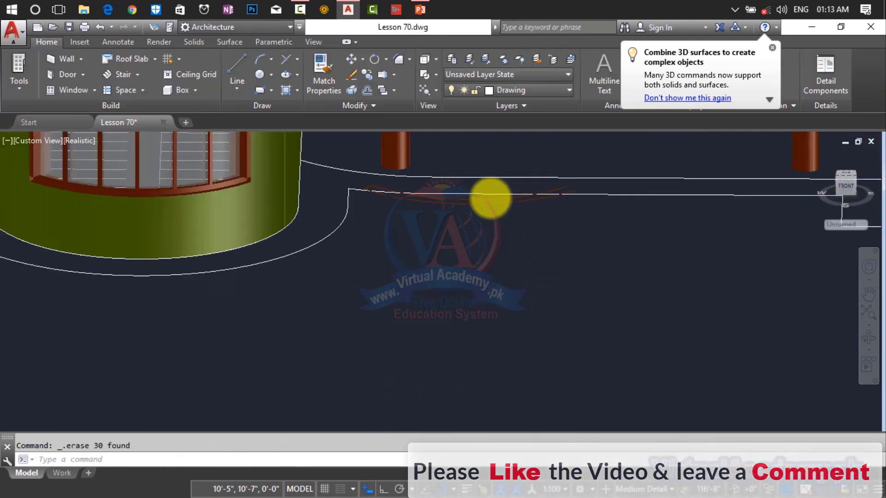
scroll(485, 197, "up", 2)
left_click(463, 198)
left_click(432, 271)
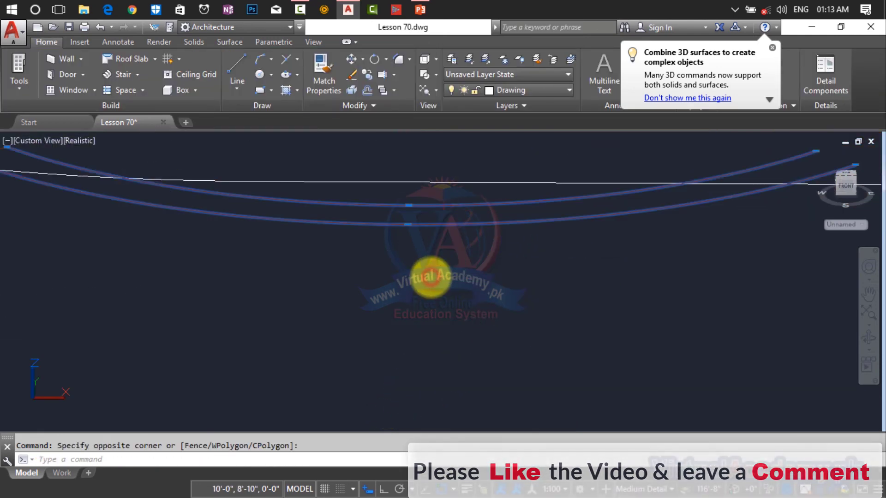
key("Delete")
- Erase the last leftover profile piece near the corner where the porch outline meets the rounded outline
scroll(427, 272, "down", 3)
scroll(369, 259, "up", 4)
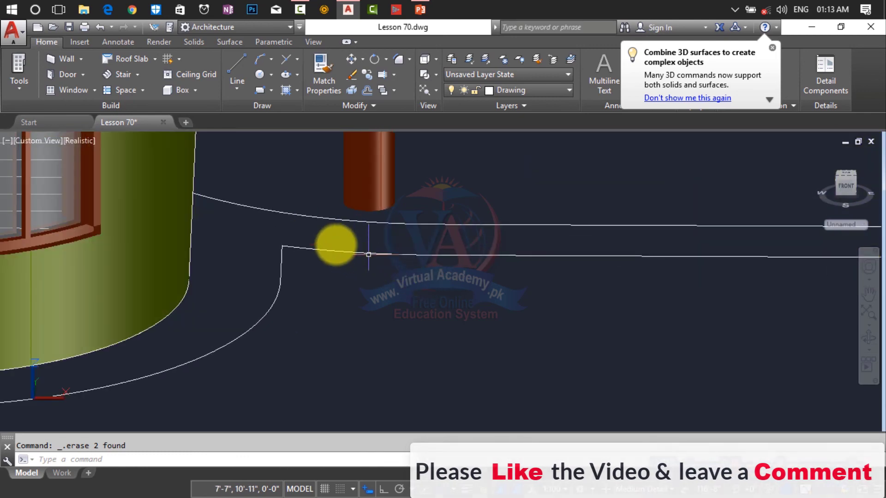
left_click(317, 222)
left_click(287, 245)
key("Delete")
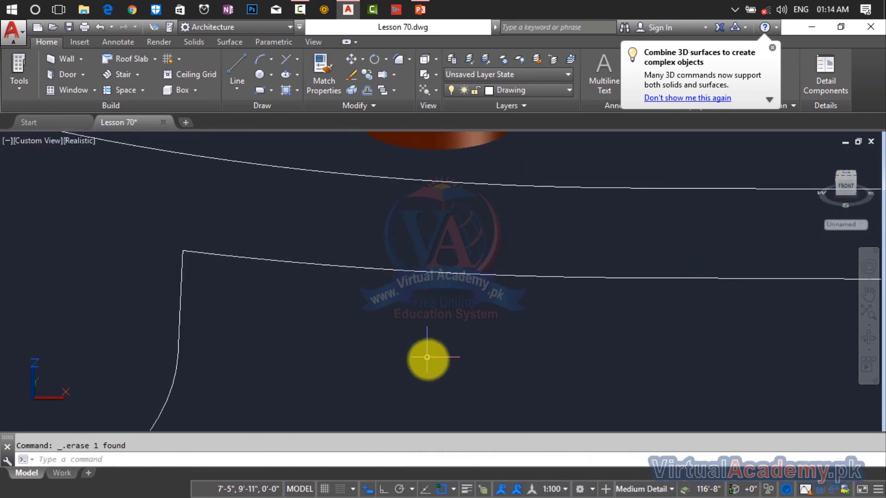
- Inspect the curved window in the rounded wall, along with the doors, columns and arched window of the front facade
scroll(486, 340, "down", 8)
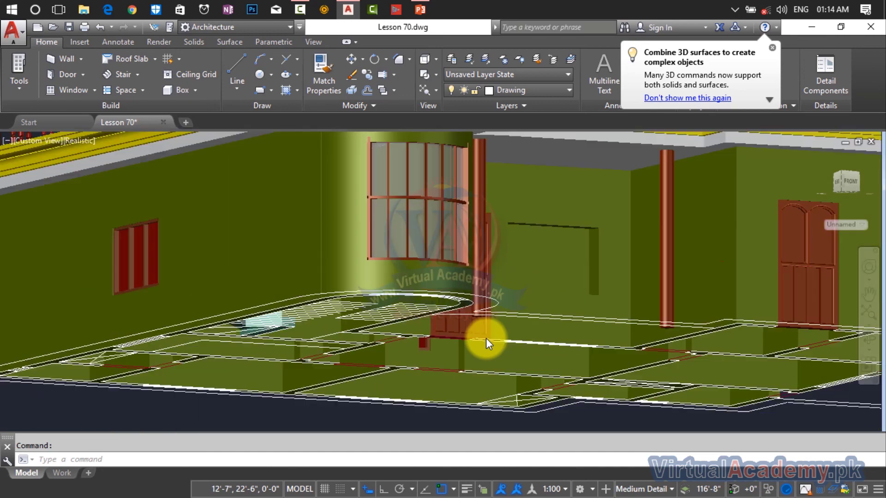
scroll(486, 339, "down", 5)
middle_click_drag(508, 326, 456, 335, "shift")
scroll(379, 313, "up", 6)
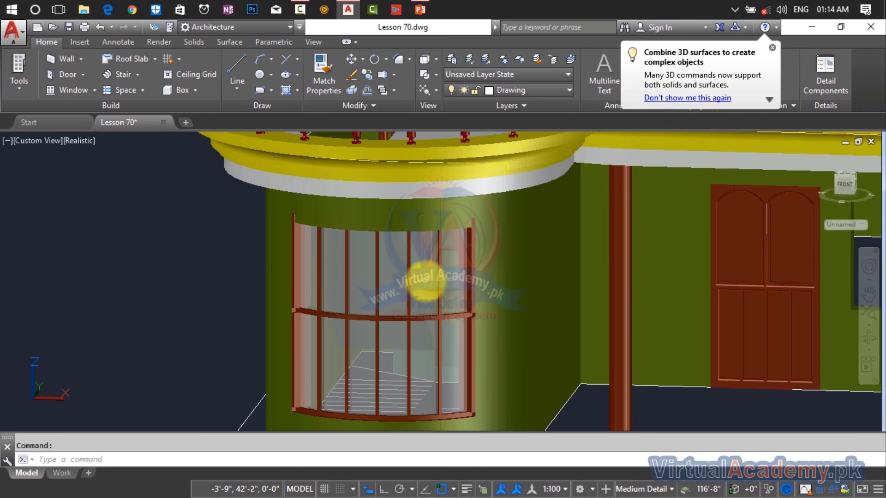
scroll(424, 263, "up", 5)
scroll(423, 261, "down", 6)
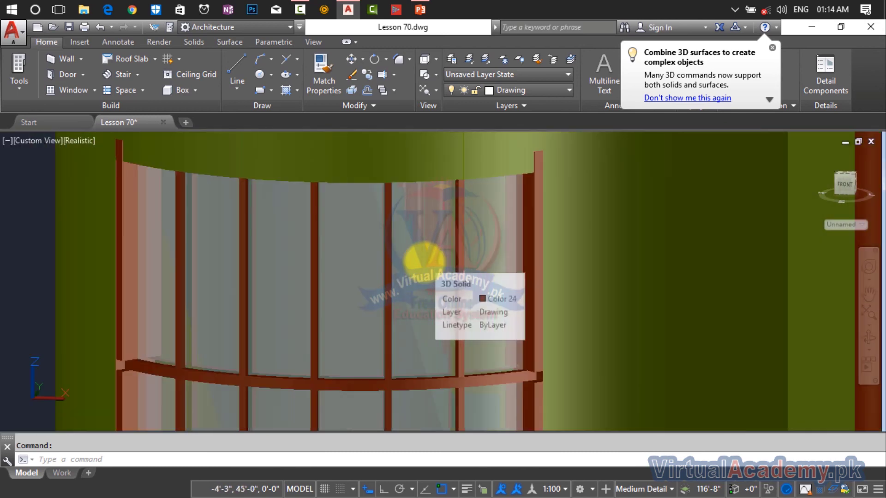
scroll(770, 283, "down", 2)
middle_click_drag(767, 298, 446, 327)
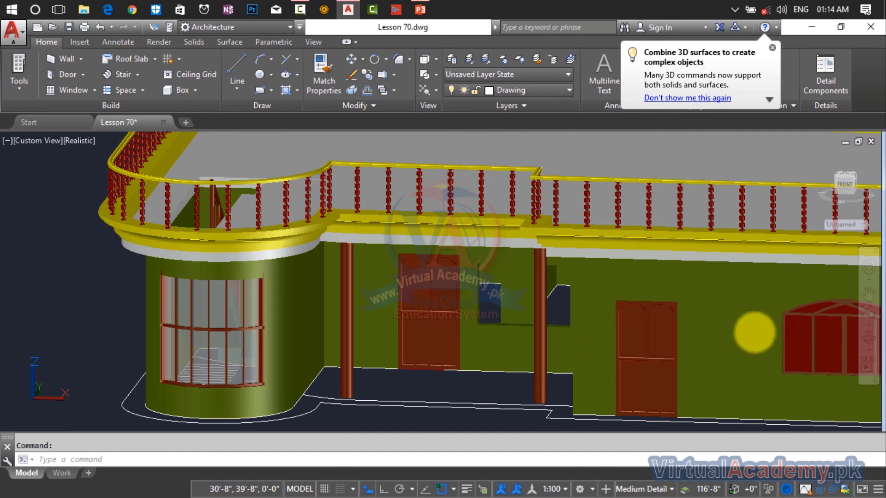
middle_click_drag(754, 332, 580, 326)
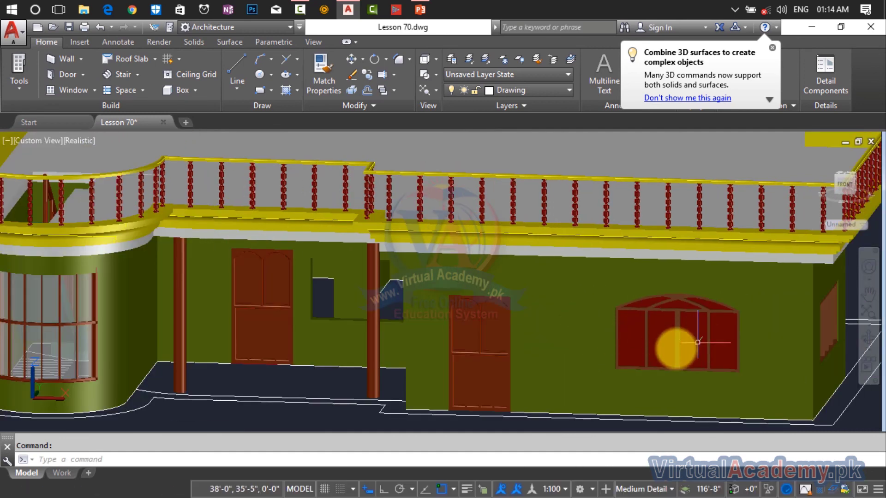
scroll(697, 352, "down", 4)
scroll(551, 360, "down", 2)
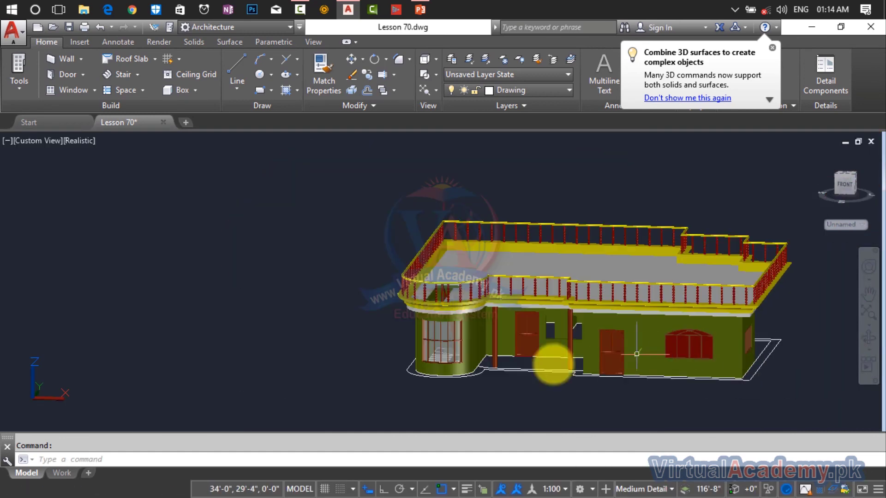
- Examine the curved window's frame bars and glass panes and the front door's moulding in close-up
scroll(449, 339, "up", 8)
scroll(449, 339, "up", 4)
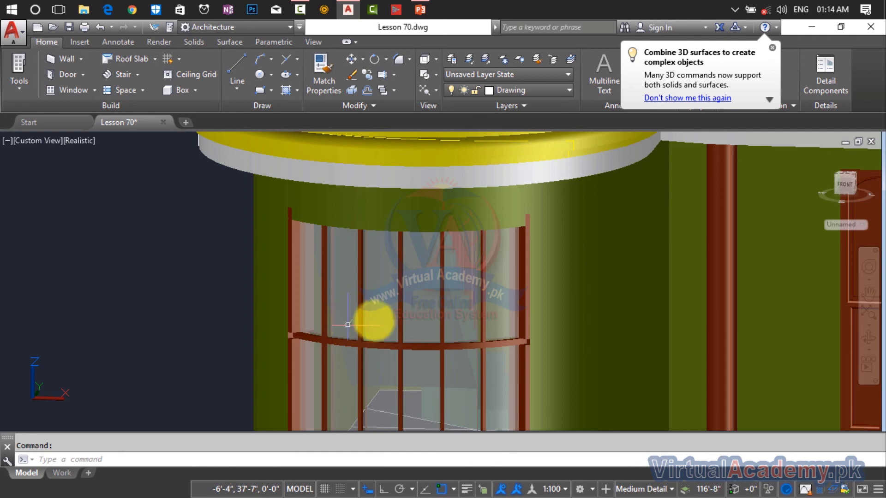
scroll(372, 317, "down", 4)
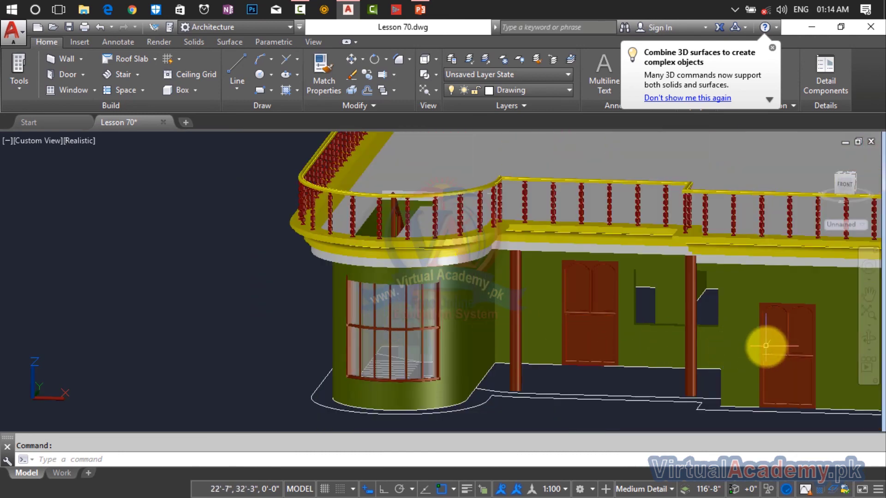
scroll(781, 336, "up", 6)
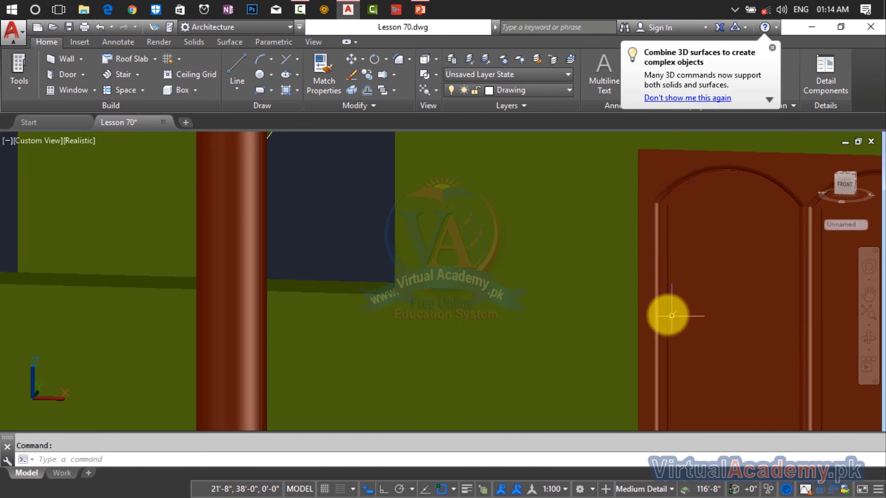
scroll(658, 224, "up", 4)
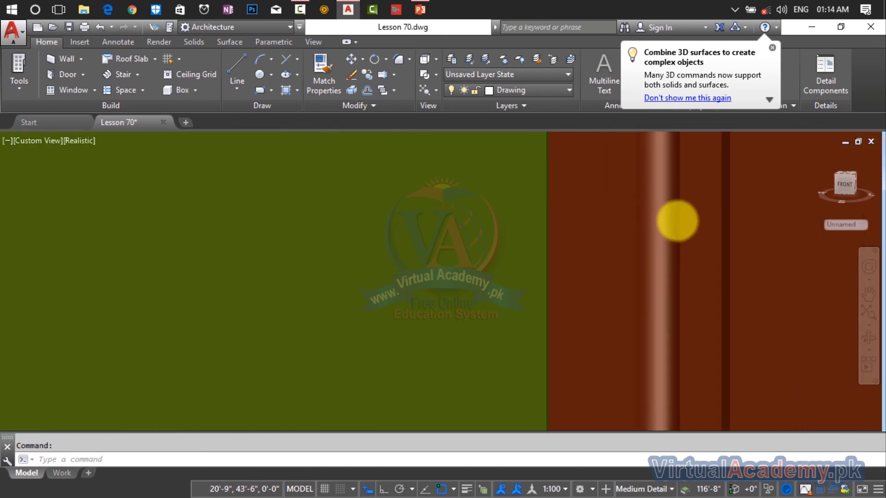
scroll(678, 222, "down", 8)
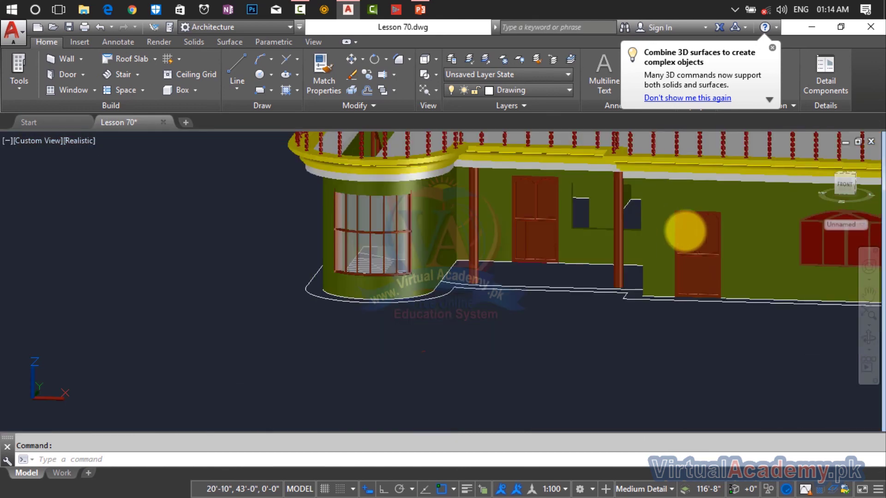
scroll(418, 277, "up", 5)
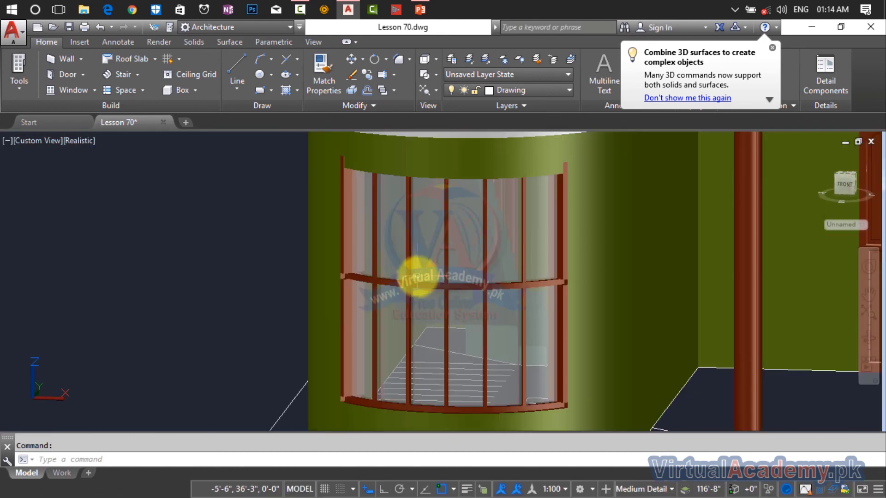
scroll(418, 276, "up", 5)
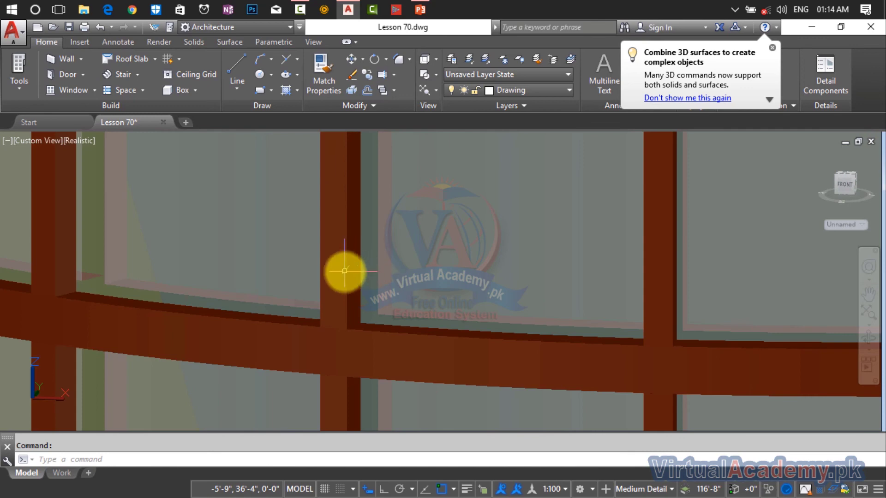
mouse_move(353, 264)
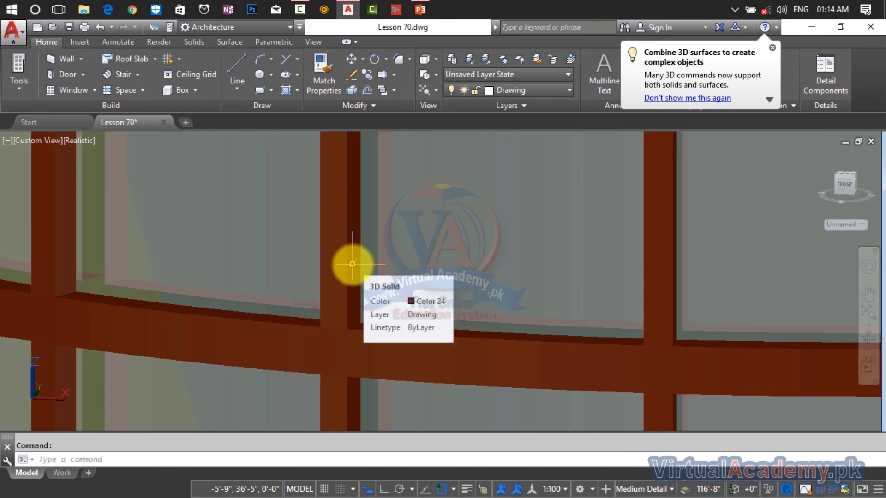
scroll(353, 264, "down", 4)
scroll(395, 272, "down", 8)
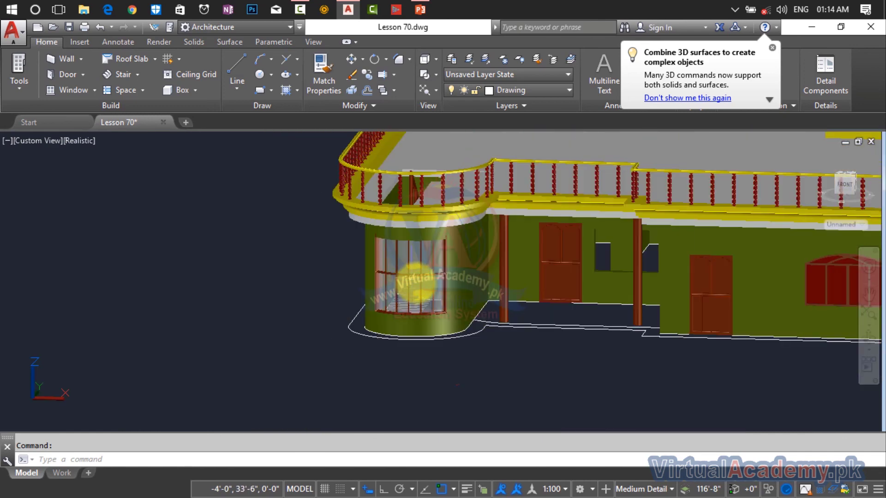
- Review the whole house from the front, including the roof railing and the rounded corner with its curved window
middle_click_drag(510, 277, 439, 358, "shift")
scroll(463, 359, "down", 4)
scroll(465, 334, "up", 4)
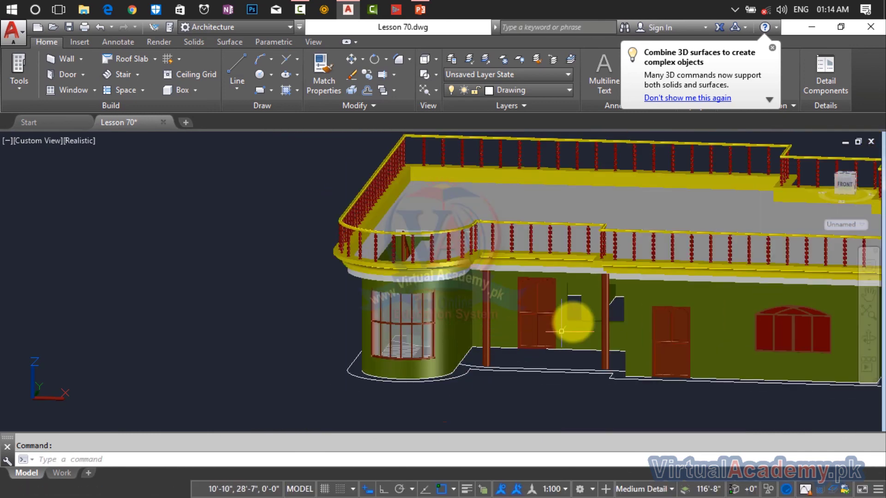
middle_click_drag(571, 320, 375, 368, "shift")
scroll(456, 344, "down", 4)
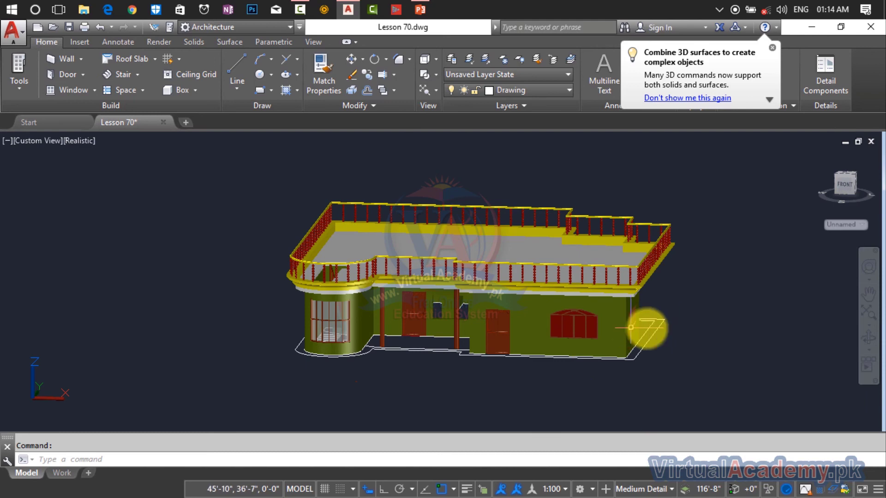
left_click(666, 317)
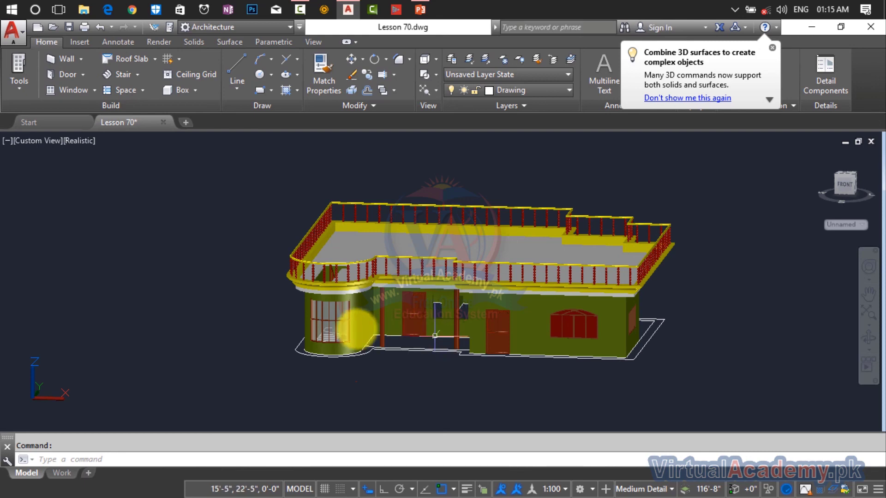
scroll(319, 273, "up", 3)
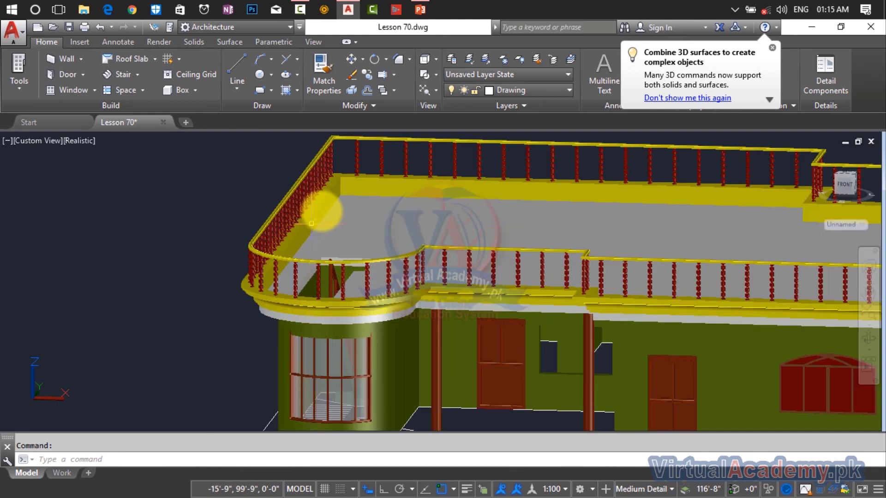